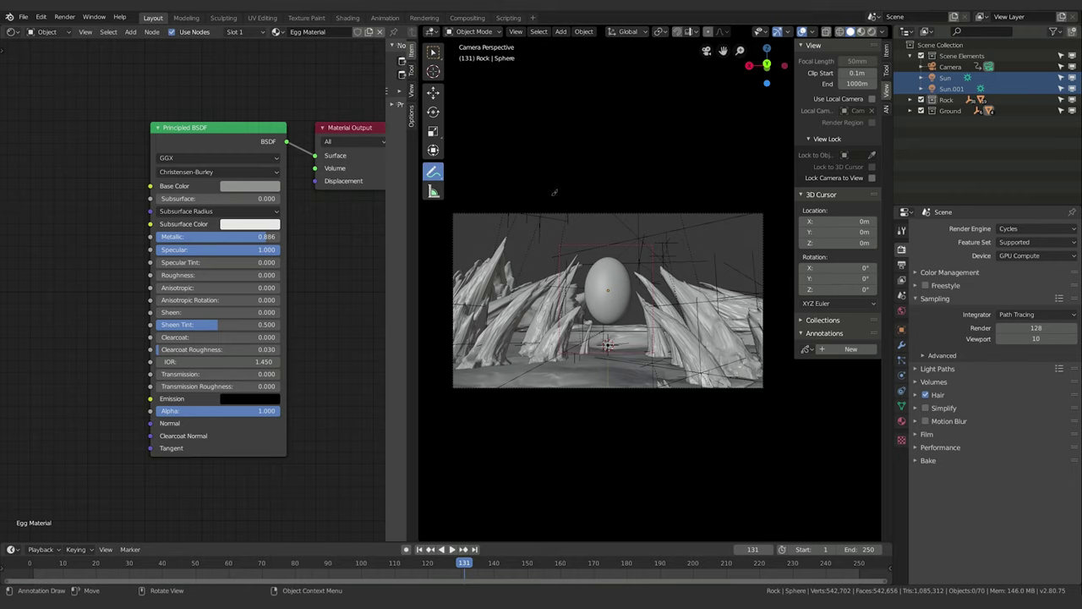
Handwrite the ratio 16:9 as an annotation over the camera view and remove the annotation.
mouse_move(531, 224)
left_mouse_down()
mouse_move(532, 251)
mouse_move(570, 229)
mouse_move(575, 258)
left_mouse_up()
left_click(561, 242)
left_click(561, 254)
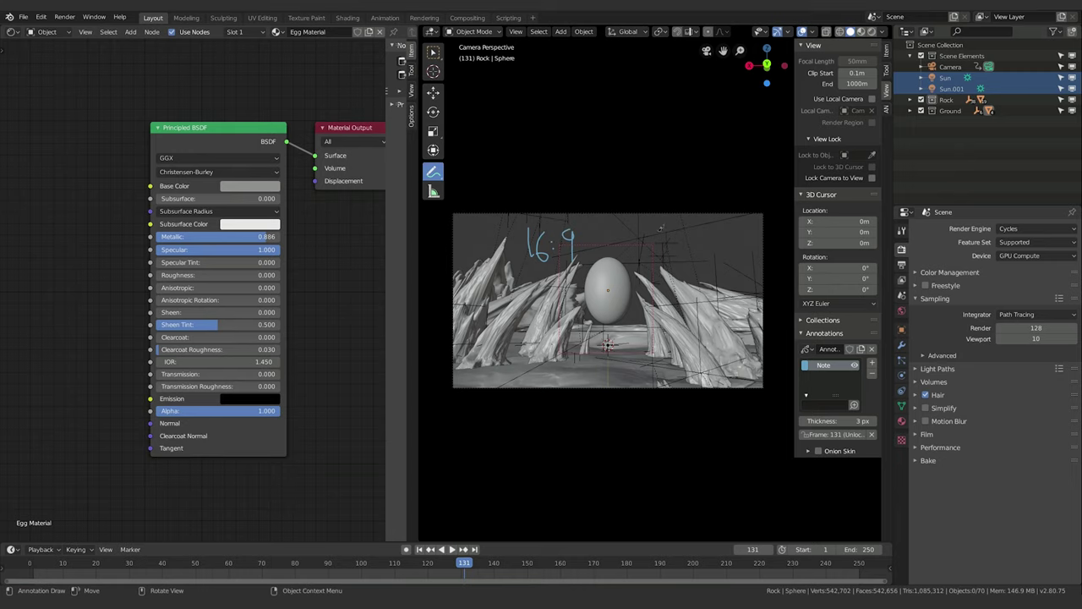
mouse_move(676, 226)
left_mouse_down()
mouse_move(674, 242)
mouse_move(702, 246)
mouse_move(685, 274)
left_mouse_up()
left_click(872, 348)
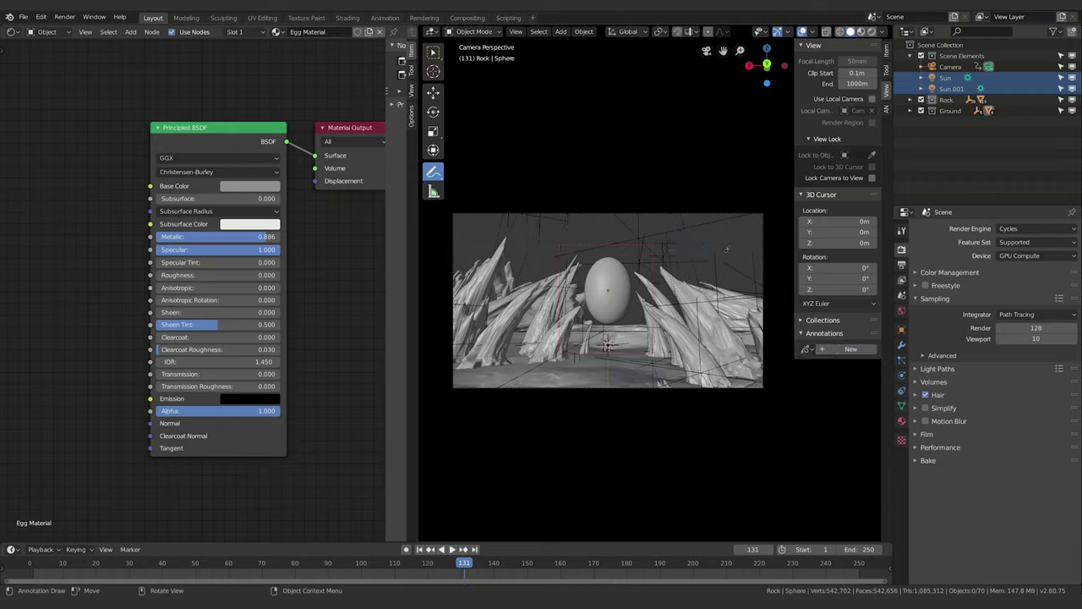
Switch to the Calculator and compute 16 ÷ 9.
key("XF86Calculator")
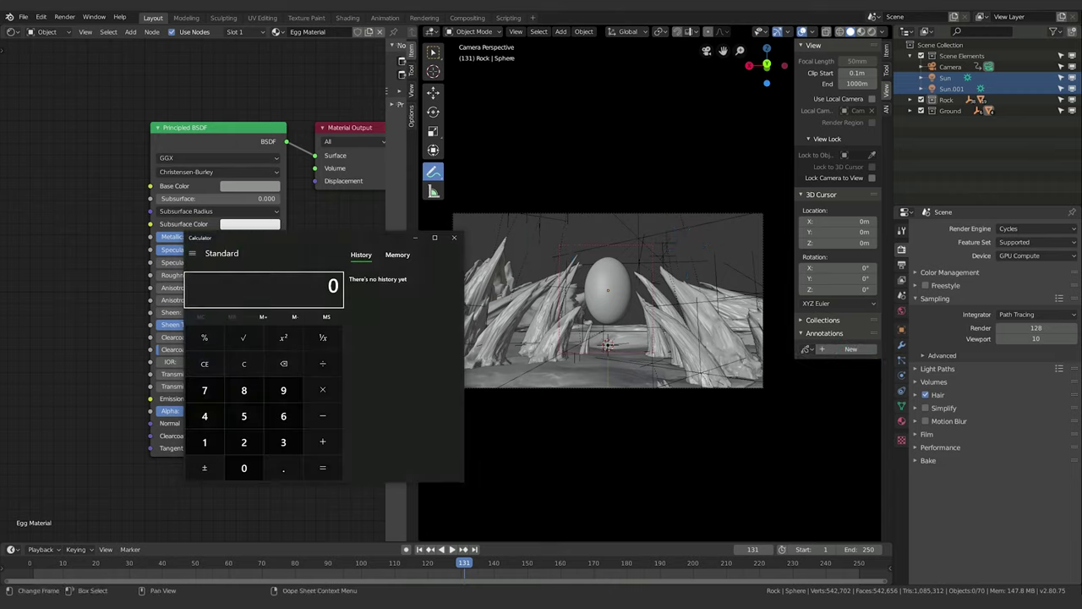
left_click(204, 443)
left_click(283, 416)
left_click(322, 364)
left_click(322, 416)
left_click(283, 390)
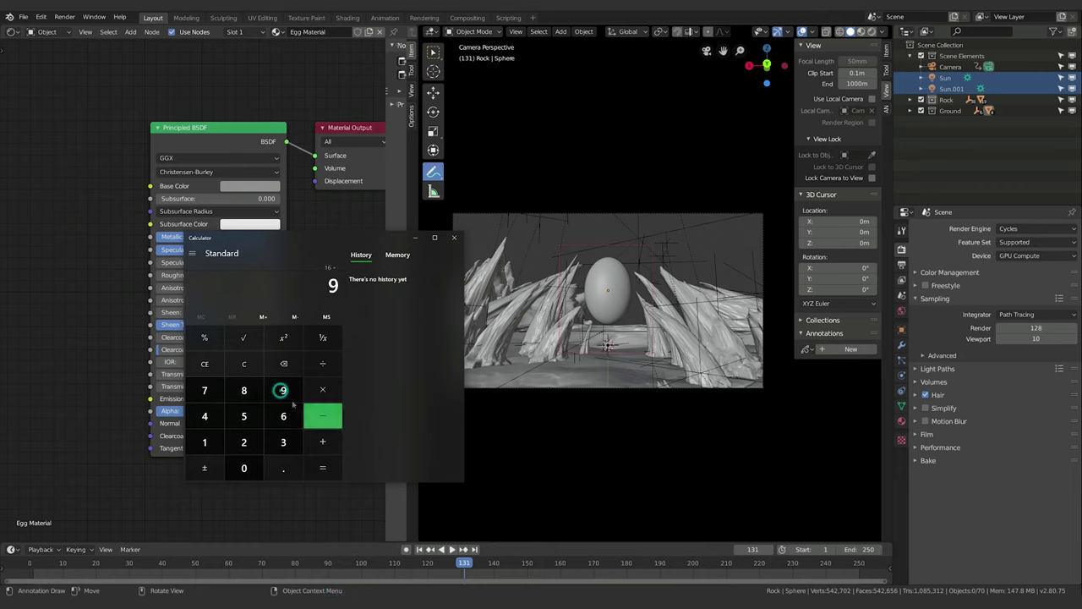
left_click(322, 467)
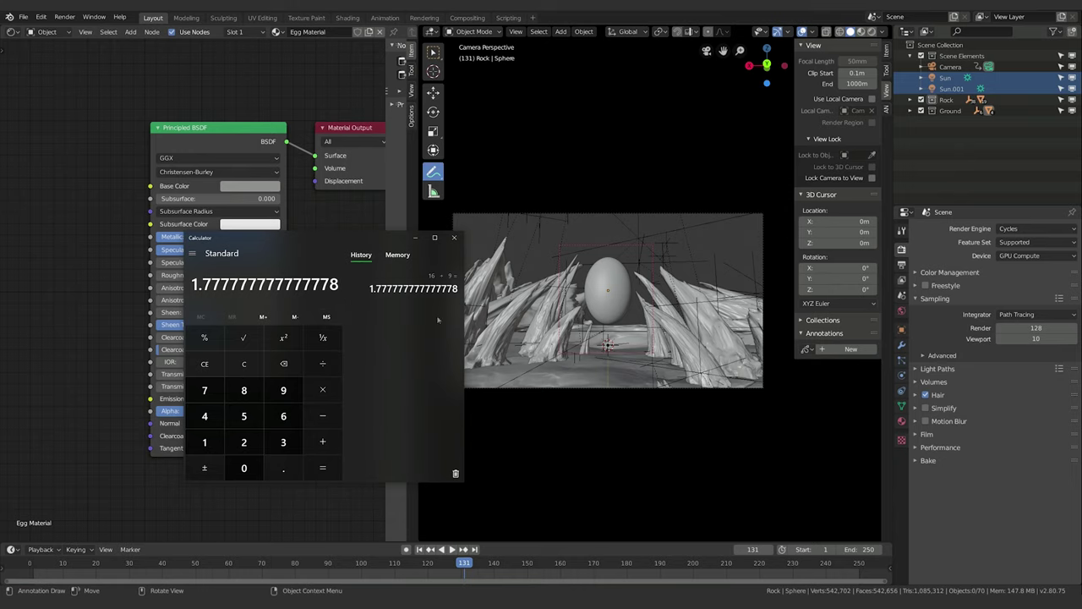
Show the output dimension settings and handwrite the ratio 2.35 as an annotation over the camera view.
left_click(901, 266)
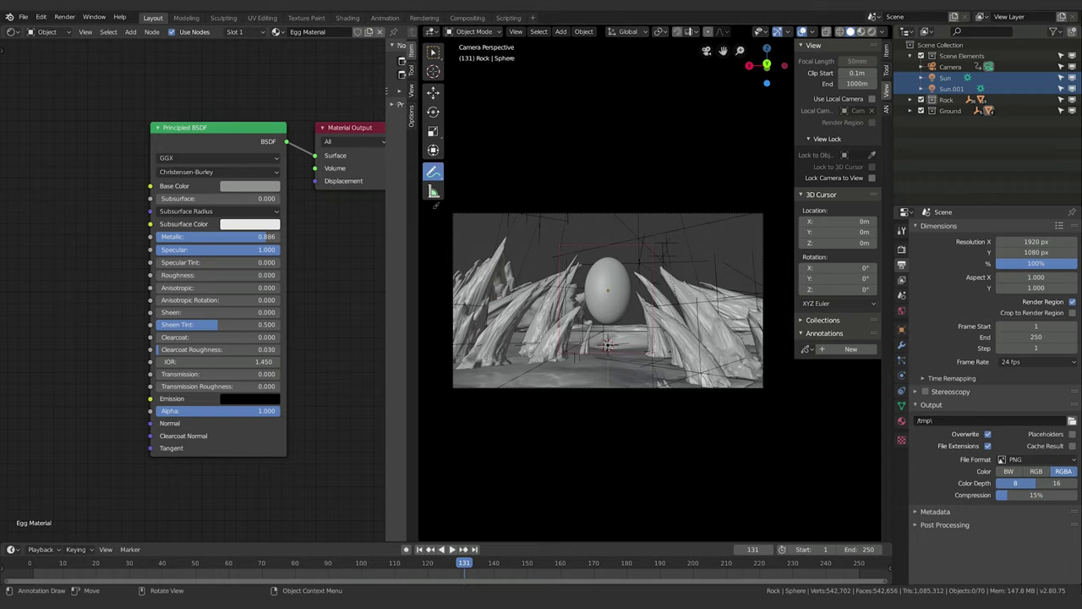
scroll(543, 270, "down", 2)
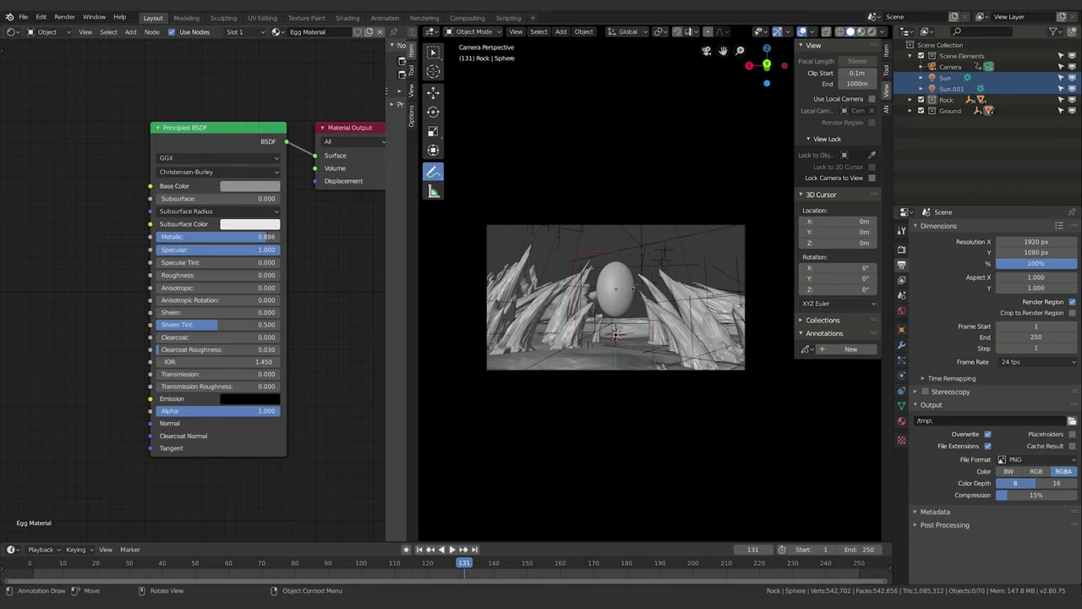
scroll(690, 373, "up", 1)
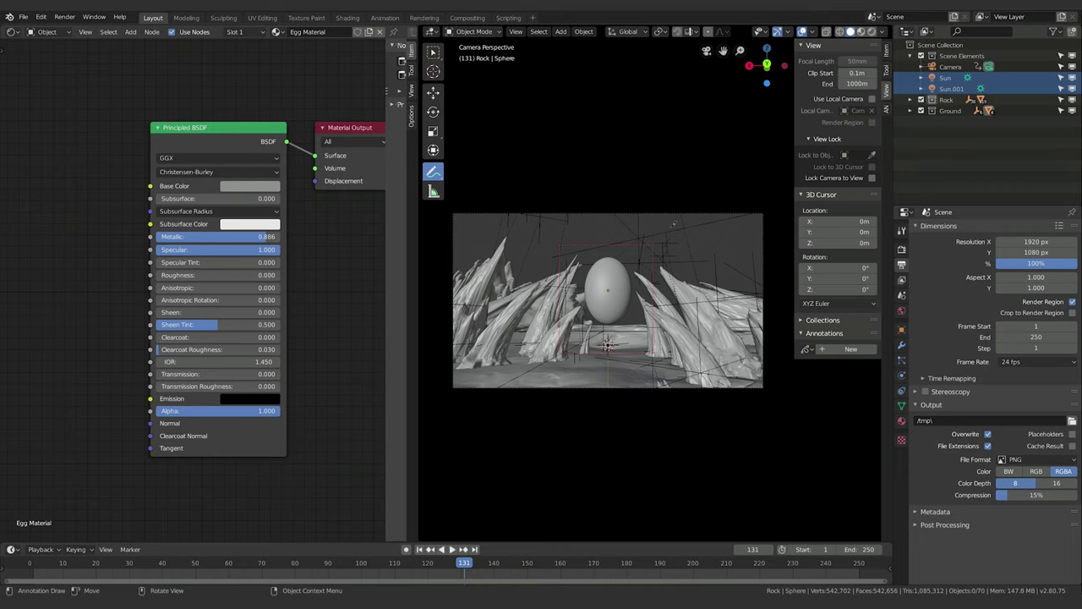
mouse_move(654, 222)
left_mouse_down()
mouse_move(669, 239)
mouse_move(687, 223)
mouse_move(698, 242)
mouse_move(715, 232)
mouse_move(717, 245)
left_mouse_up()
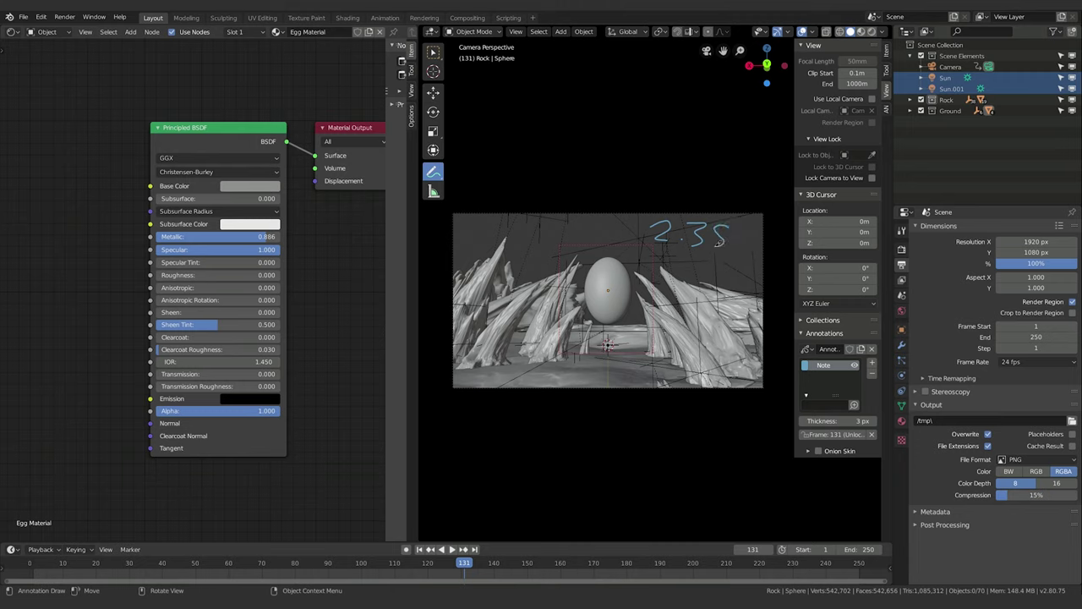
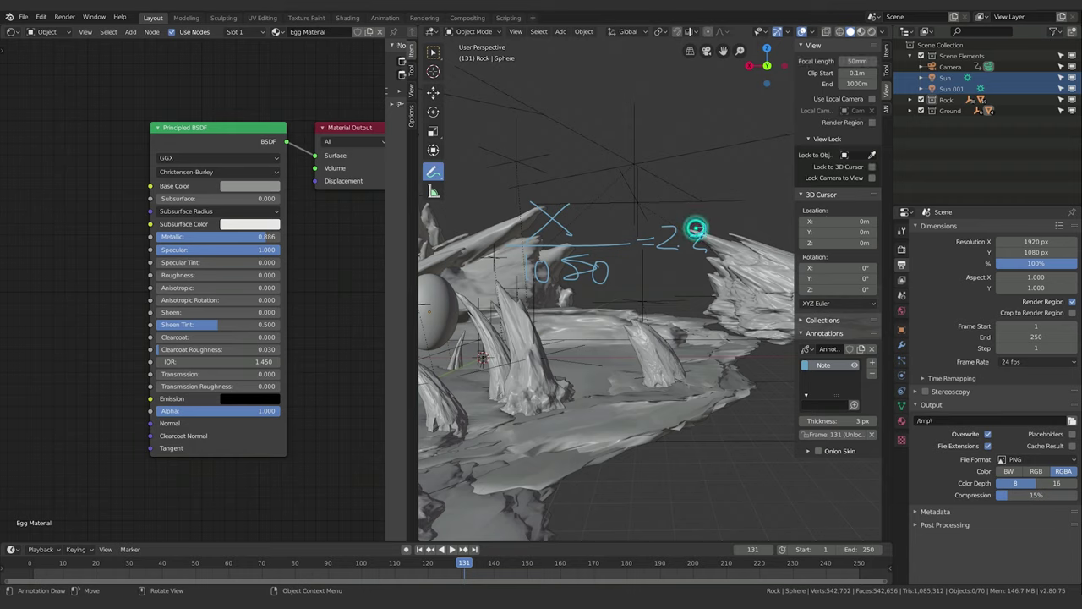
Handwrite the equation X = 1080 × 2.35 as an annotation above the existing fraction note.
mouse_move(720, 230)
middle_mouse_down()
mouse_move(673, 300)
mouse_move(639, 261)
middle_mouse_up()
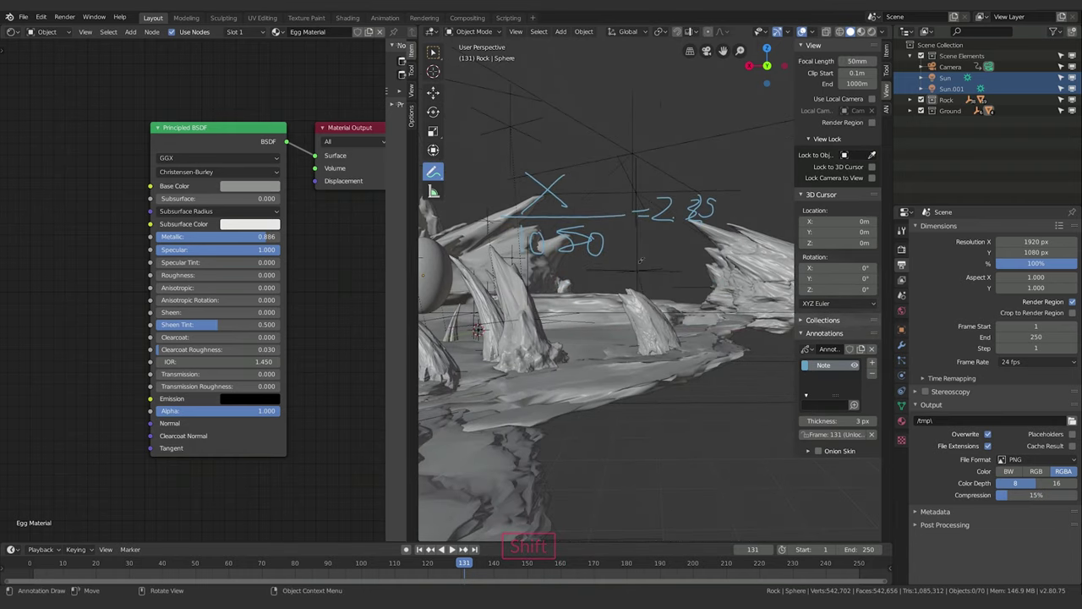
middle_click_drag(629, 224, 656, 241, "shift")
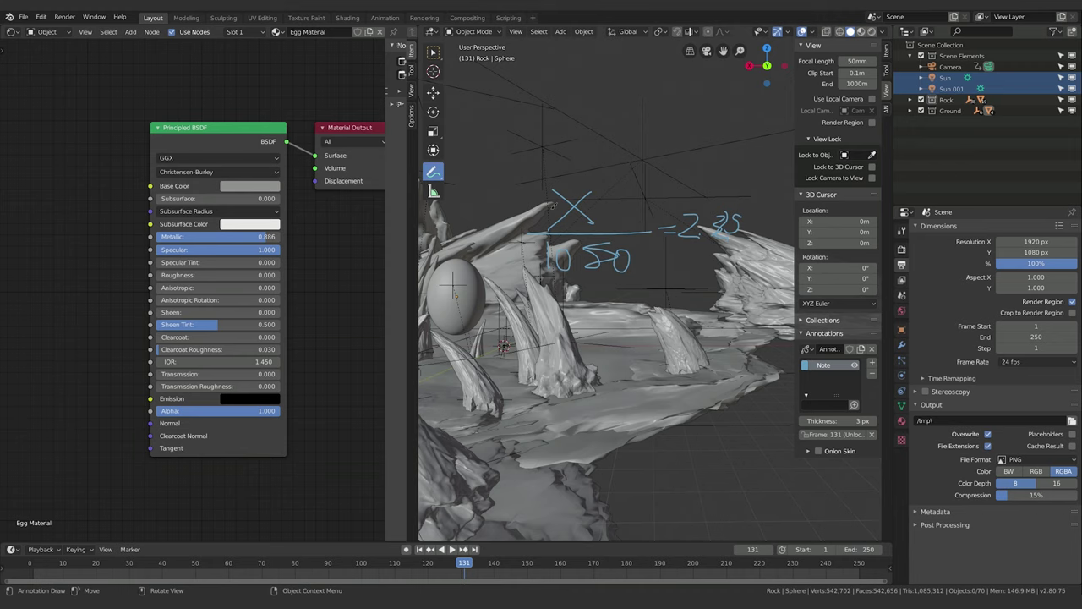
middle_click_drag(641, 228, 592, 169)
left_click_drag(576, 150, 547, 123)
mouse_move(537, 160)
left_mouse_down()
mouse_move(592, 127)
mouse_move(634, 141)
mouse_move(634, 153)
left_mouse_up()
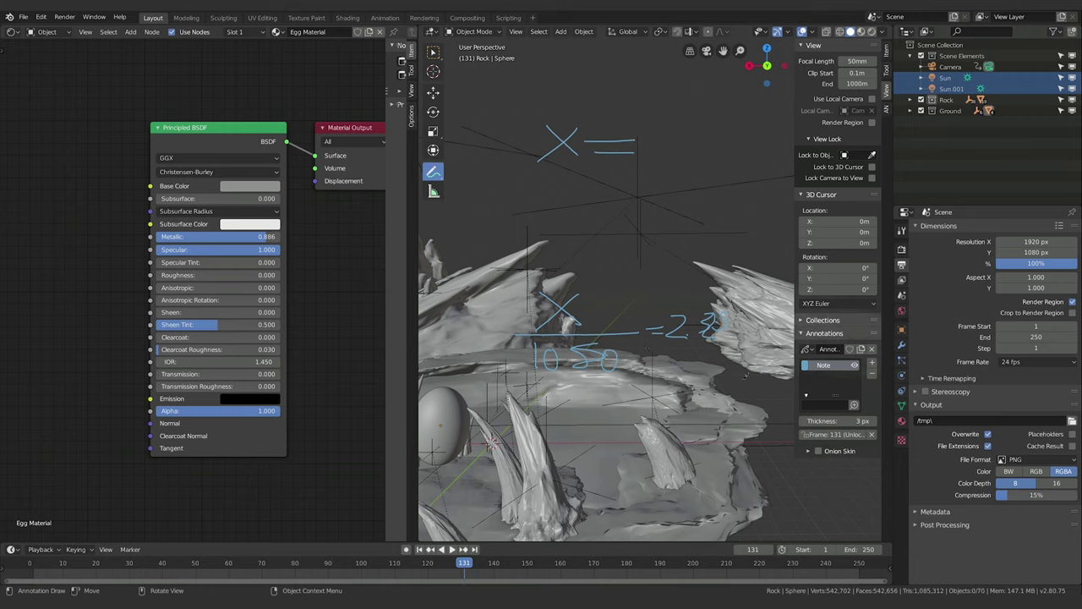
left_click_drag(668, 126, 670, 169)
mouse_move(695, 133)
left_mouse_down()
mouse_move(694, 165)
mouse_move(736, 145)
left_mouse_up()
middle_click_drag(736, 144, 664, 156, "shift")
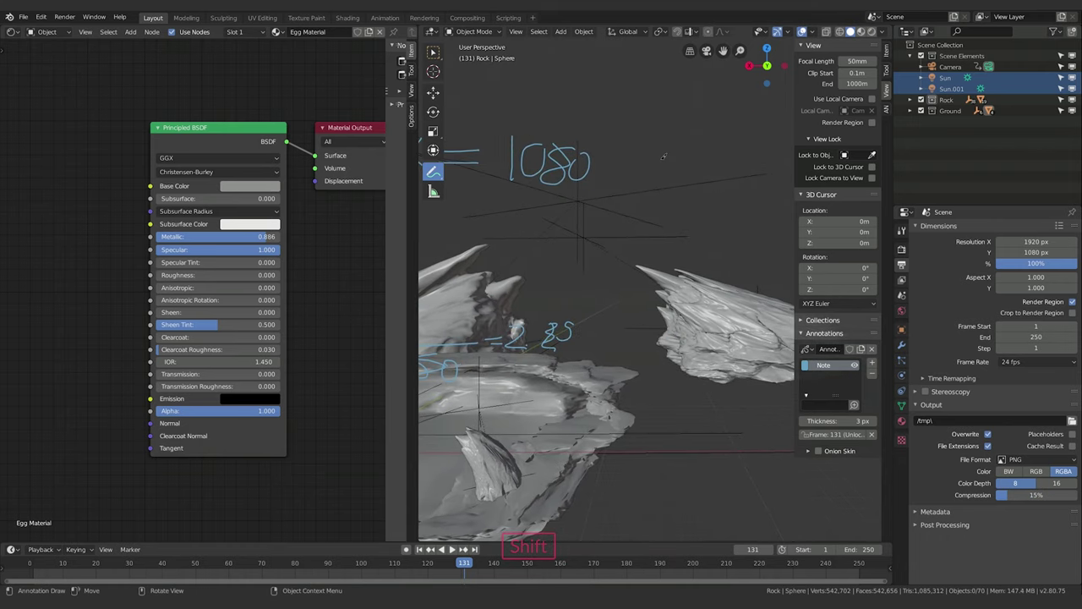
left_click_drag(621, 152, 639, 166)
mouse_move(639, 152)
left_mouse_down()
mouse_move(699, 152)
mouse_move(709, 175)
left_mouse_up()
left_click_drag(761, 151, 757, 177)
mouse_move(566, 166)
middle_mouse_down("shift")
mouse_move(689, 187)
mouse_move(626, 175)
middle_mouse_up("shift")
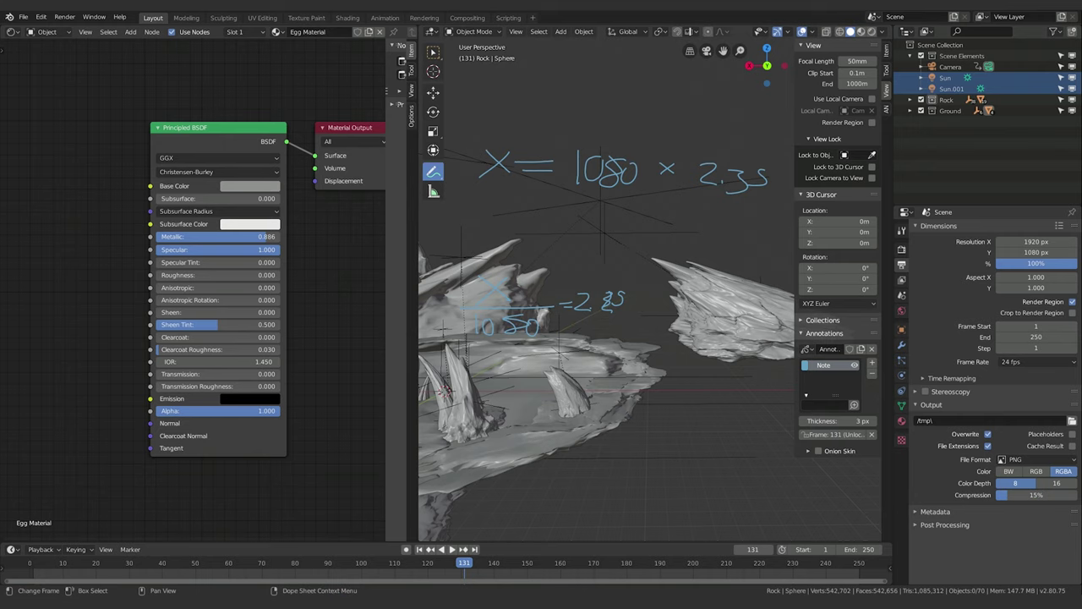
Switch to the Calculator, place it below the handwritten equation, and compute 1080 × 2.35.
key("alt+Tab")
left_click_drag(292, 254, 575, 227)
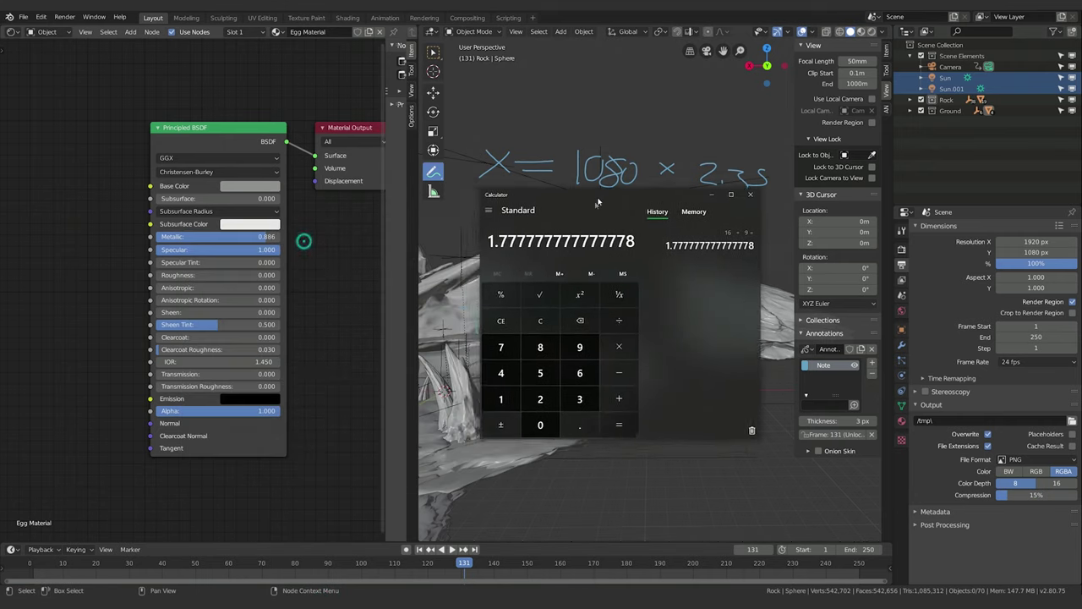
left_click(529, 335)
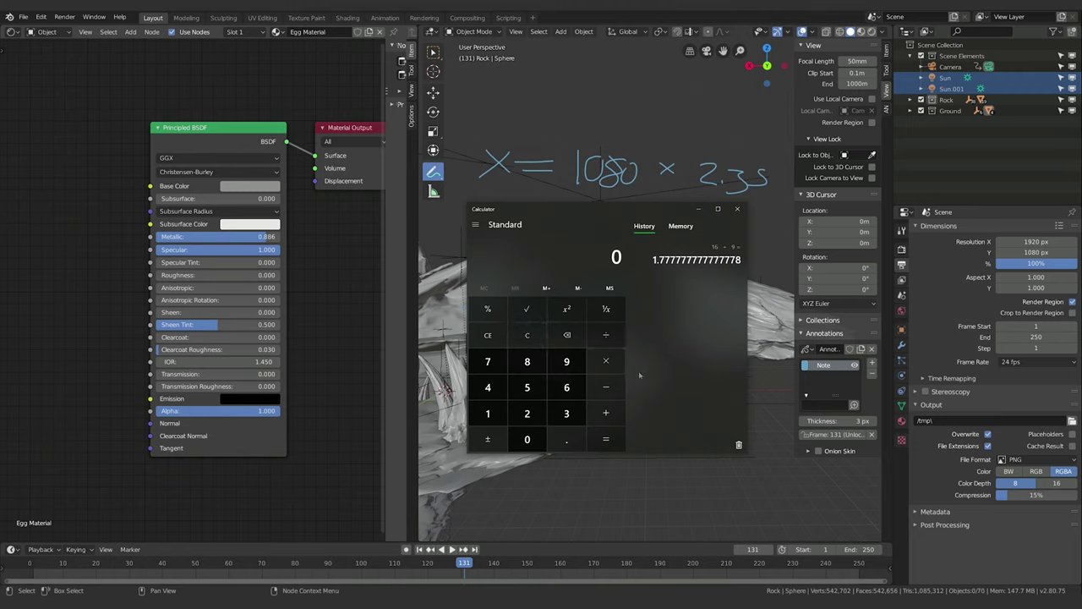
left_click(485, 413)
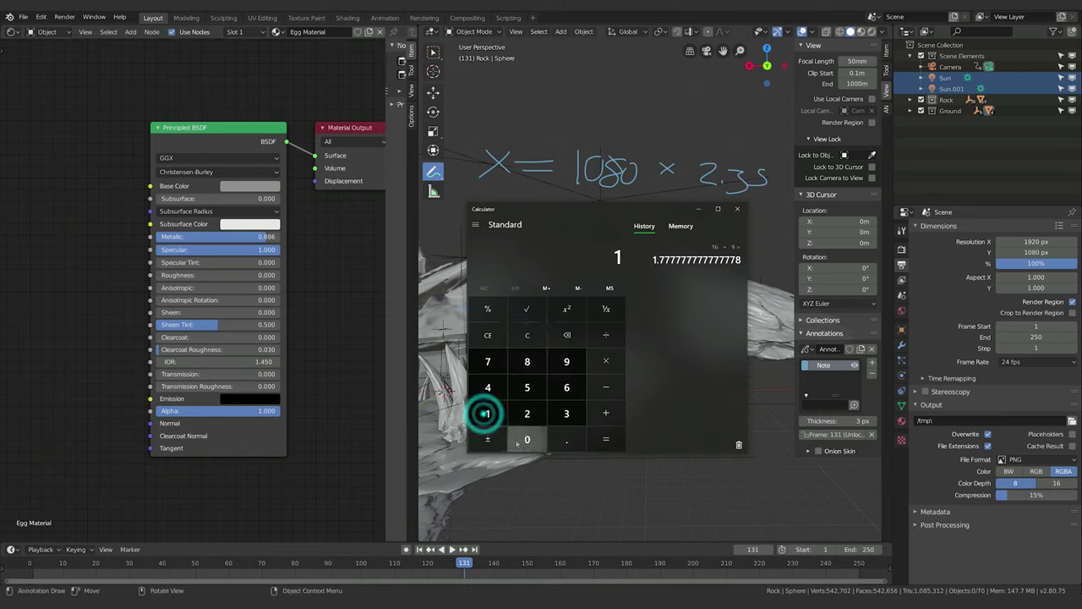
left_click(527, 439)
left_click(527, 361)
left_click(526, 439)
left_click(605, 361)
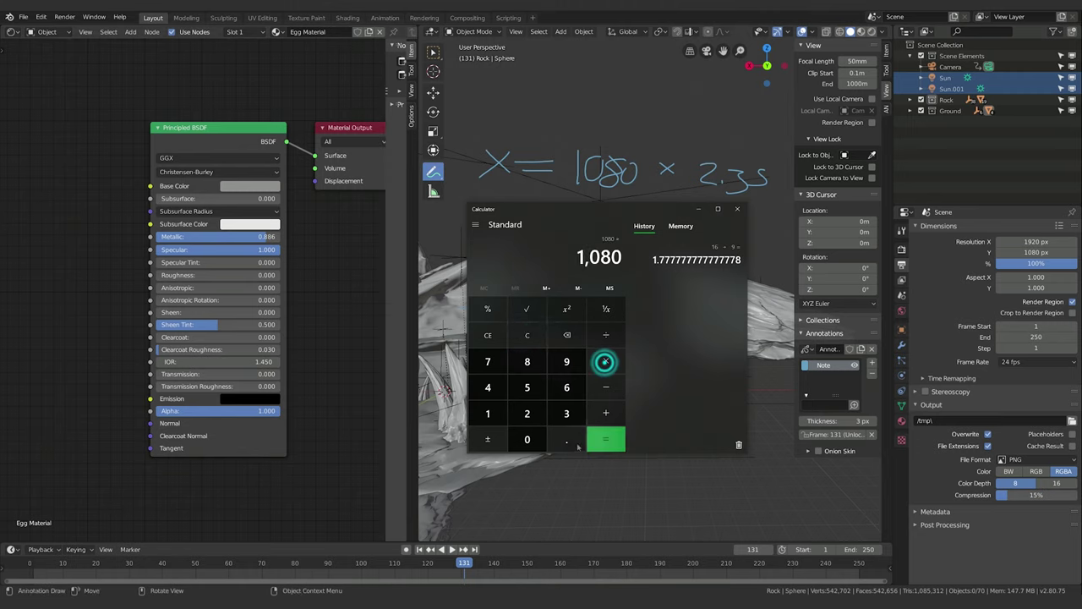
left_click(526, 414)
left_click(566, 439)
left_click(566, 413)
left_click(526, 387)
left_click(596, 437)
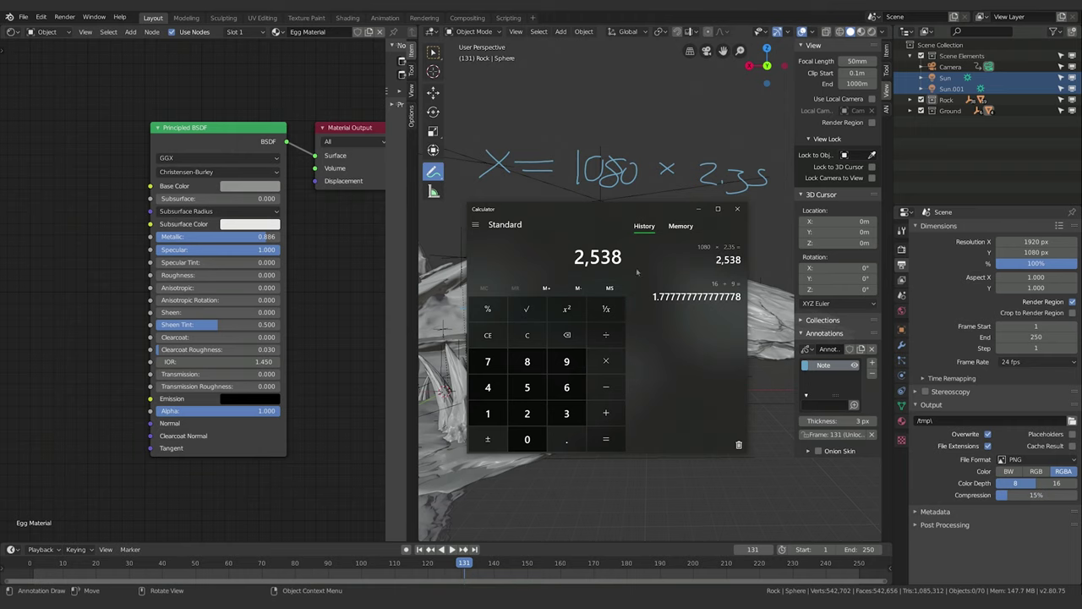
Set the horizontal render resolution to 2538 px.
left_click(1035, 242)
left_click(1035, 242)
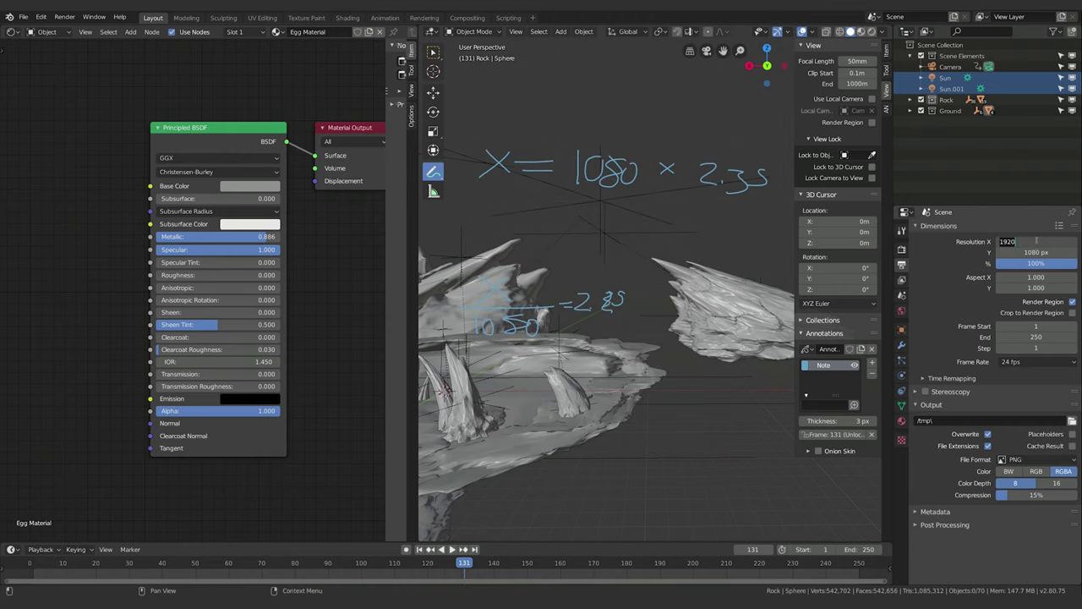
key("KP_2")
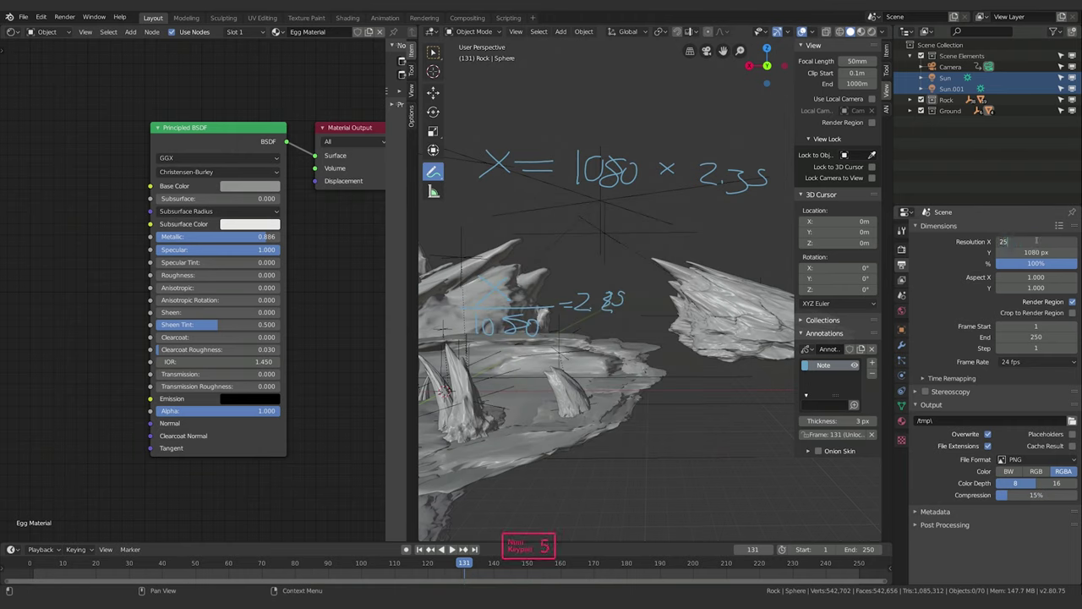
key("Return")
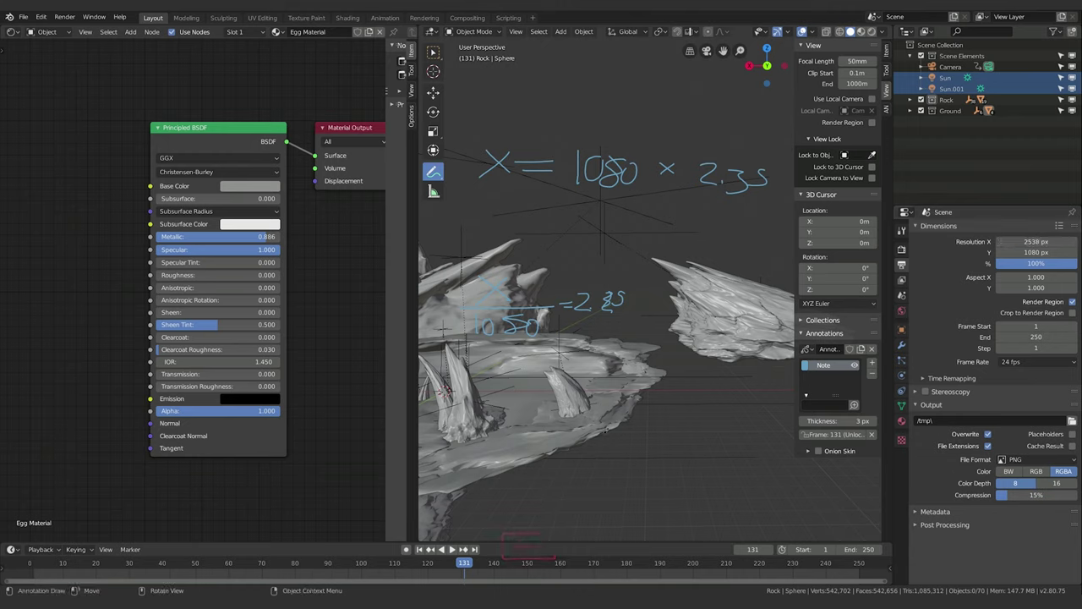
Close the Calculator and return the viewport to the camera view.
key("alt+Tab")
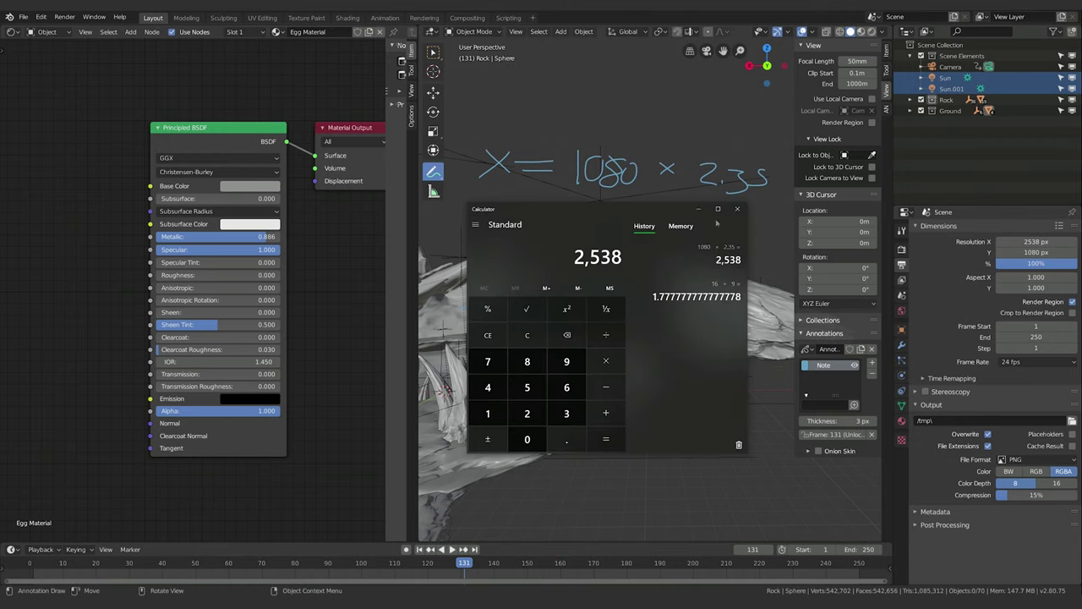
left_click(737, 208)
key("KP_0")
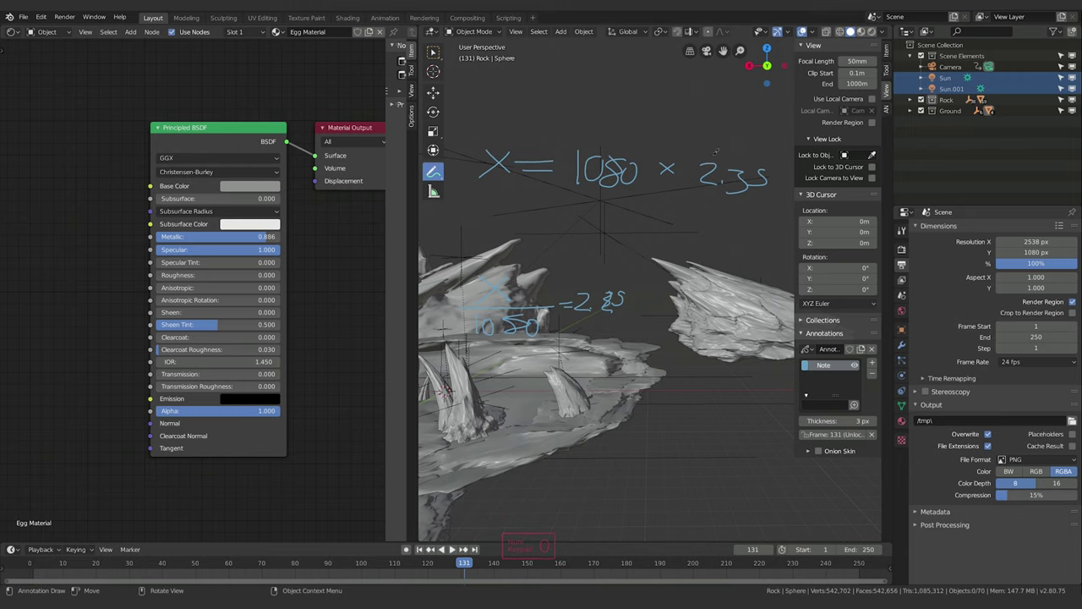
key("KP_0")
key("shift")
middle_click_drag(596, 173, 639, 192, "shift")
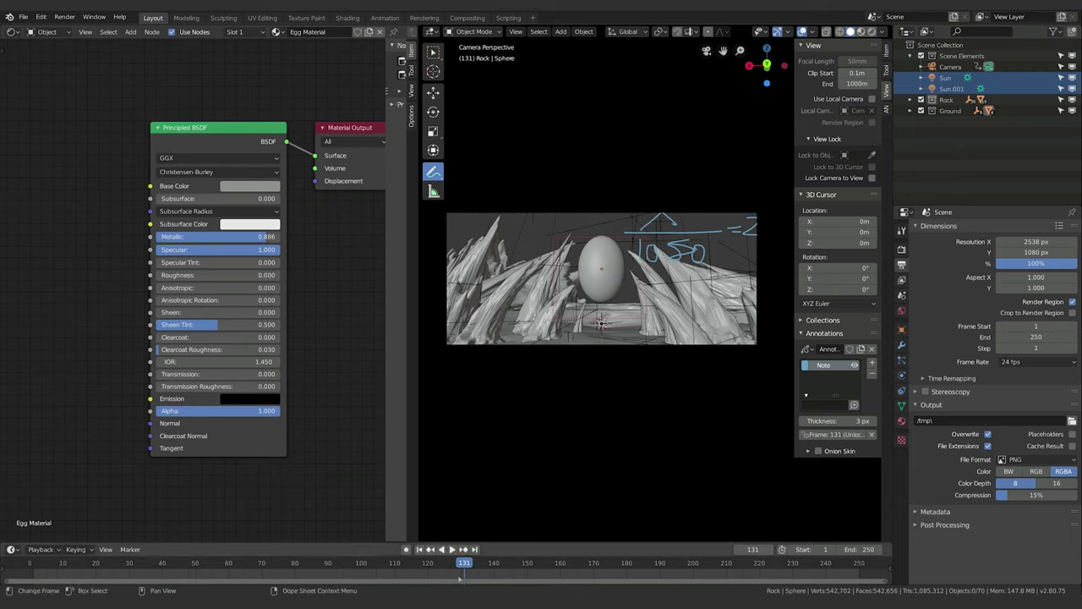
Play the animation through the camera, stop at frame 450, and remove the handwritten annotation.
key("shift+ctrl+space")
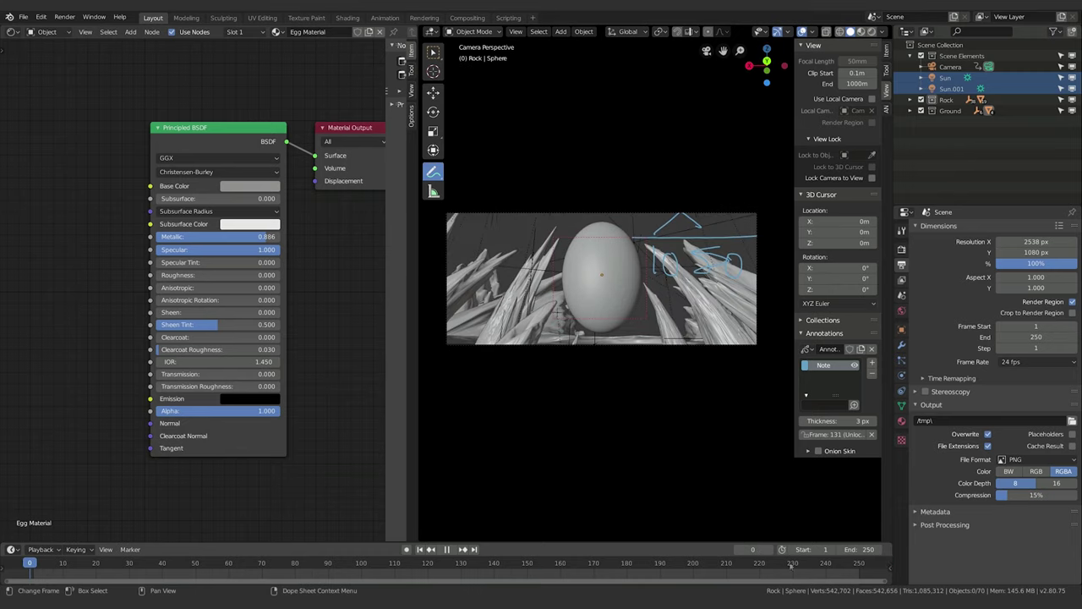
key("shift+ctrl+space")
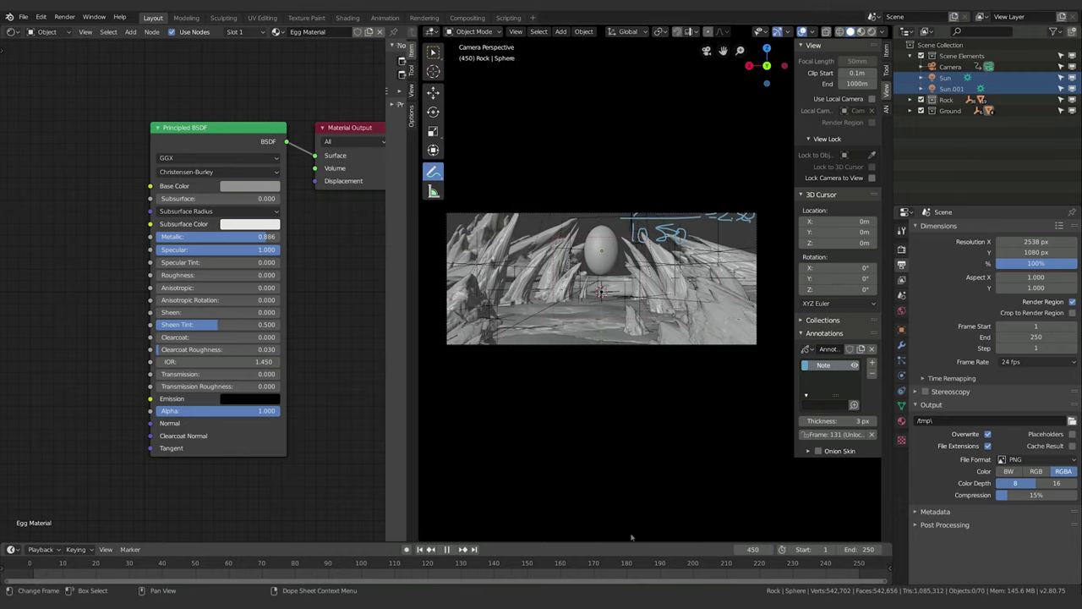
left_click(873, 349)
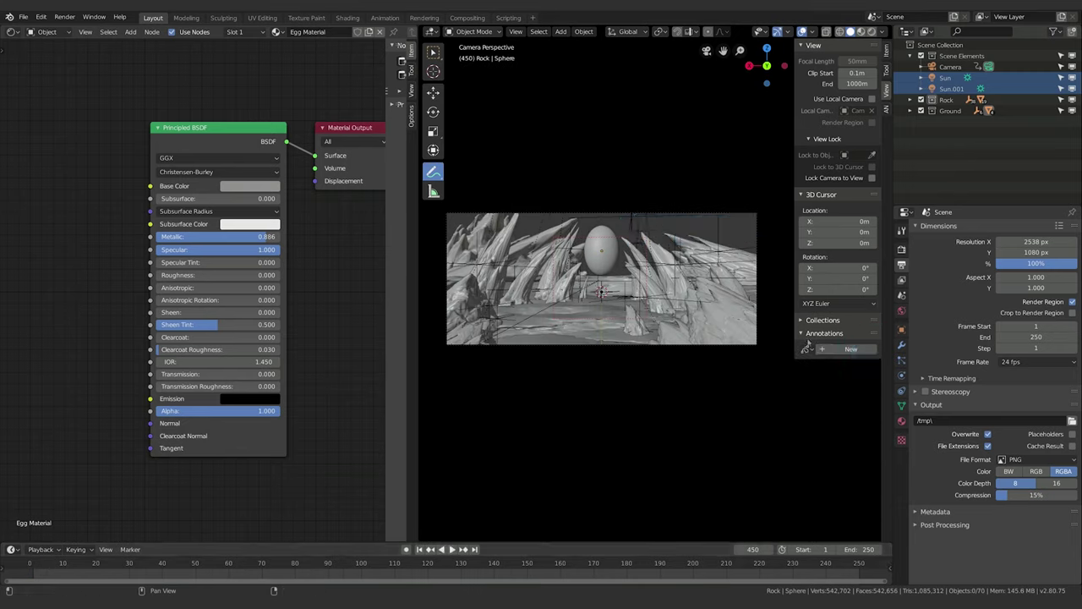
left_click(805, 333)
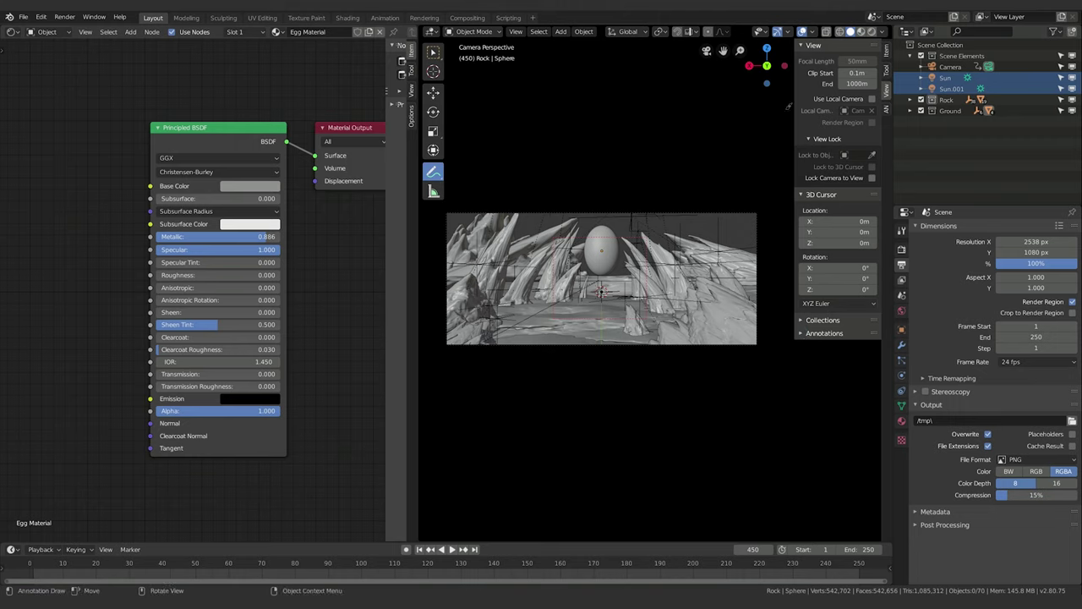
Widen the viewport sidebar and inspect the list of existing annotation data-blocks.
left_click_drag(796, 103, 709, 106)
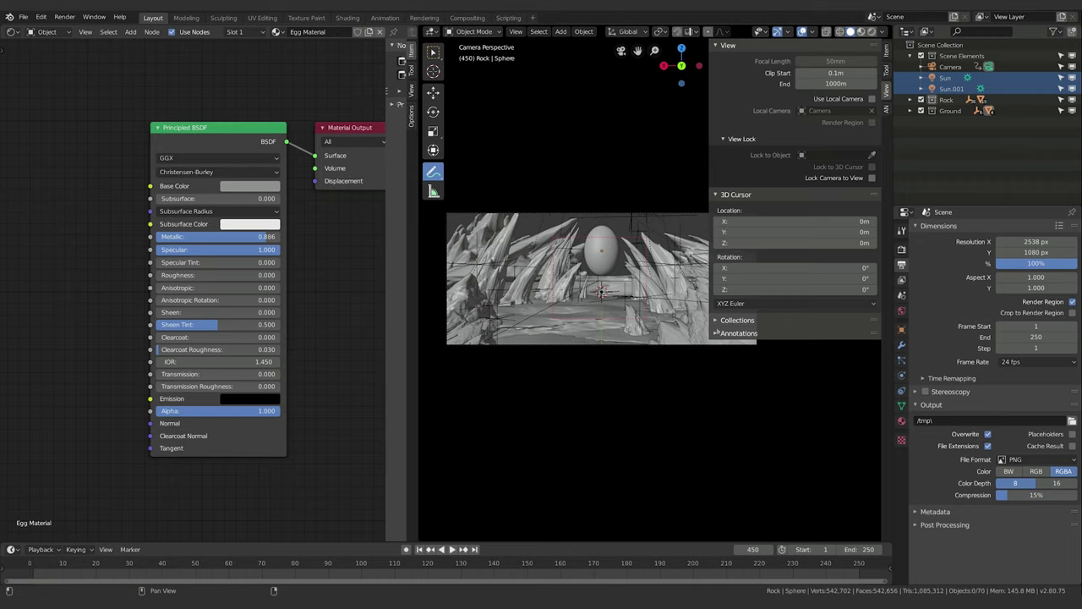
left_click(715, 333)
left_click(721, 349)
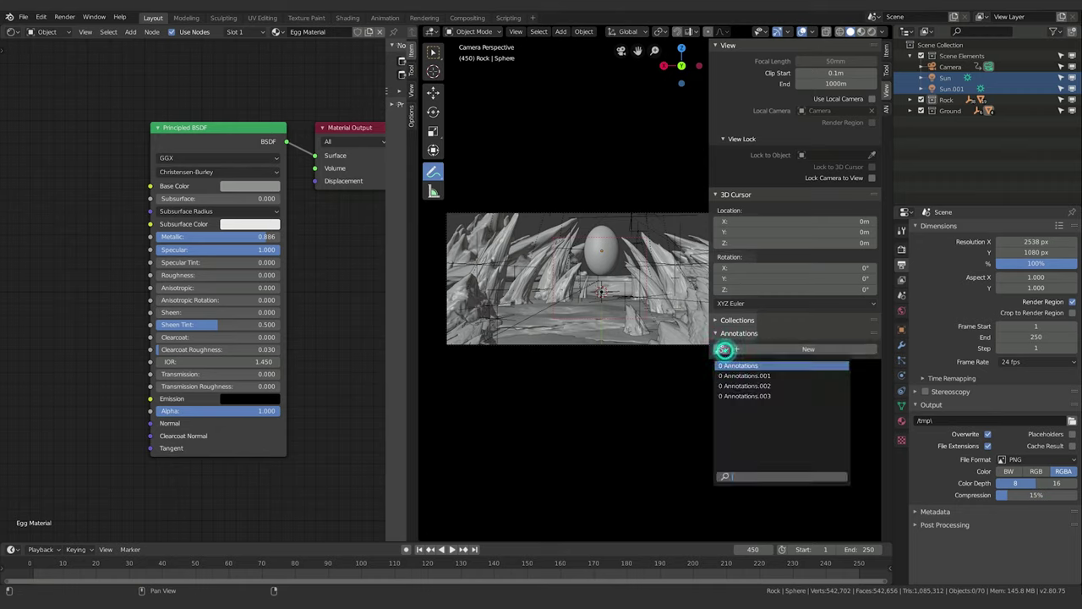
left_click(721, 349)
left_click(721, 349)
left_click(725, 346)
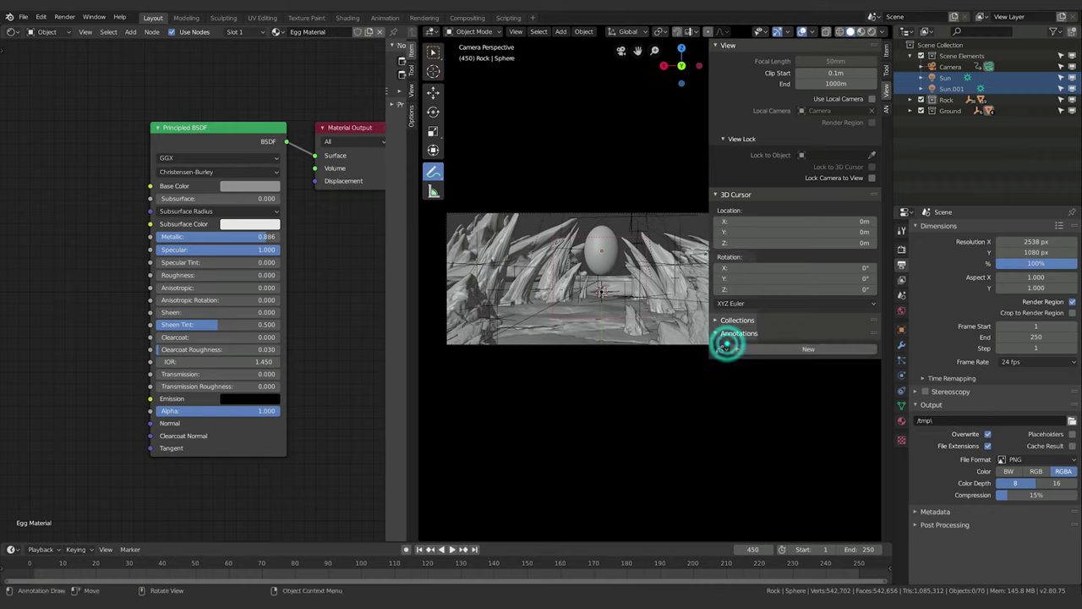
Hide the viewport sidebar and enlarge the camera frame in the freed space.
key("n")
scroll(596, 398, "up", 2)
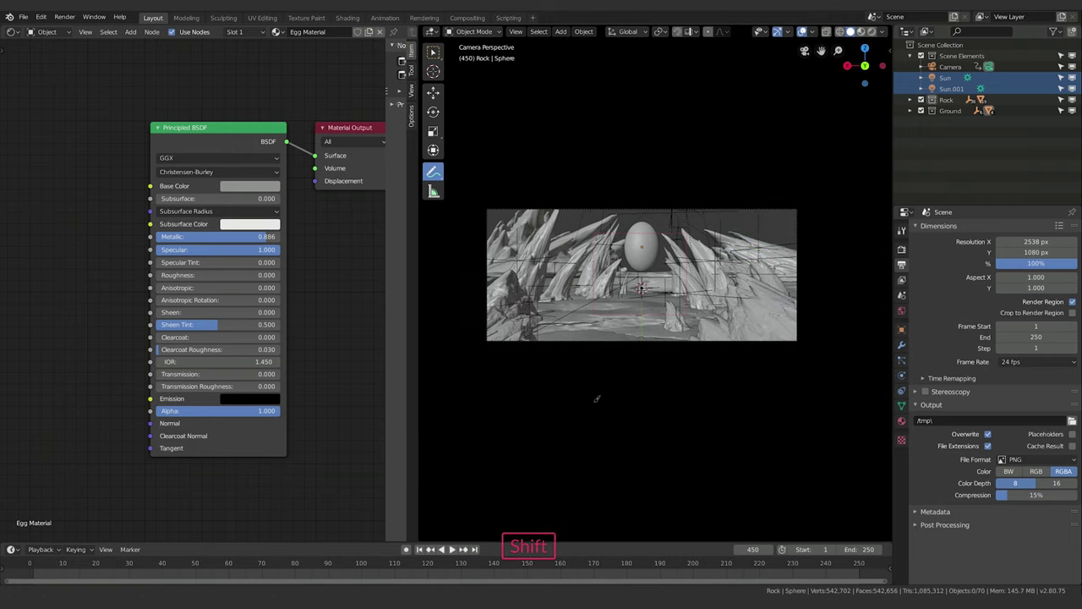
middle_click_drag(669, 421, 683, 479, "shift")
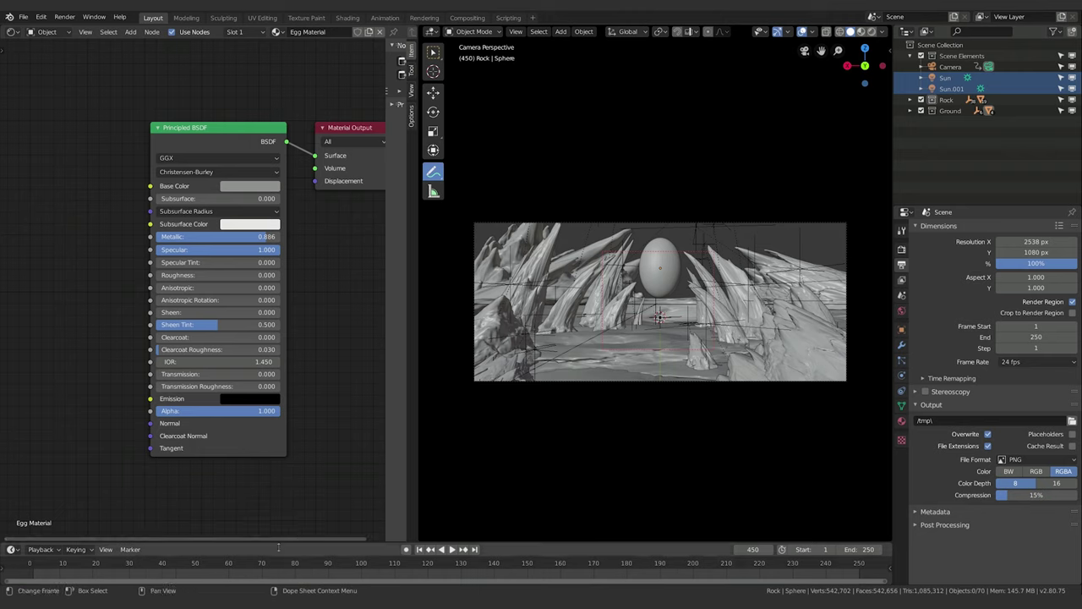
Play the animation from its first frame and stop it at frame 59, where the egg fills more of the shot.
left_click(419, 548)
left_click(452, 548)
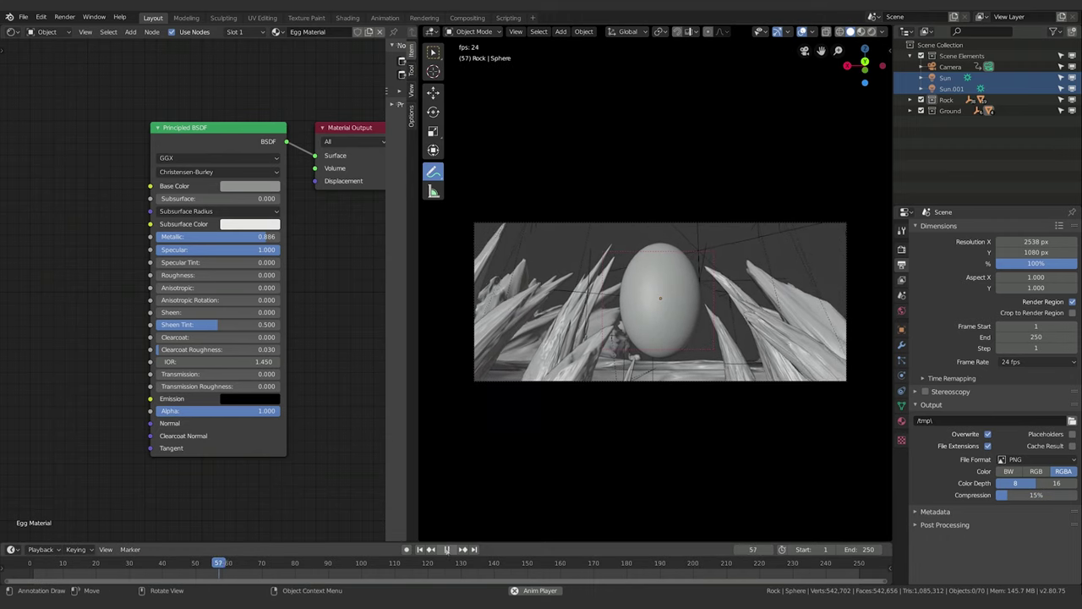
left_click(447, 548)
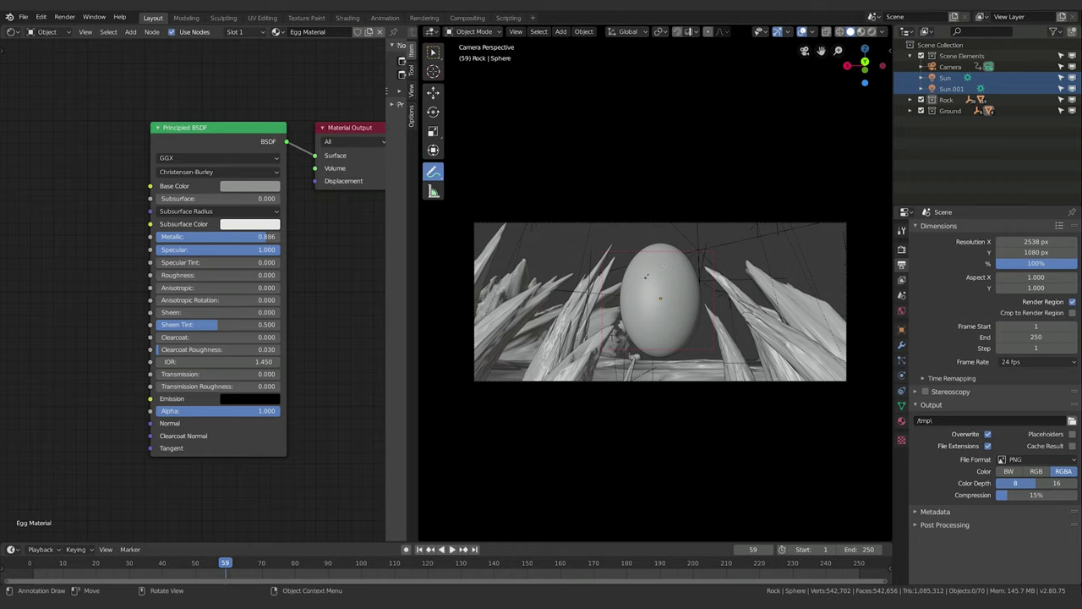
Leave the Annotate tool for the Select tool, select the egg and display its material properties.
left_click(433, 53)
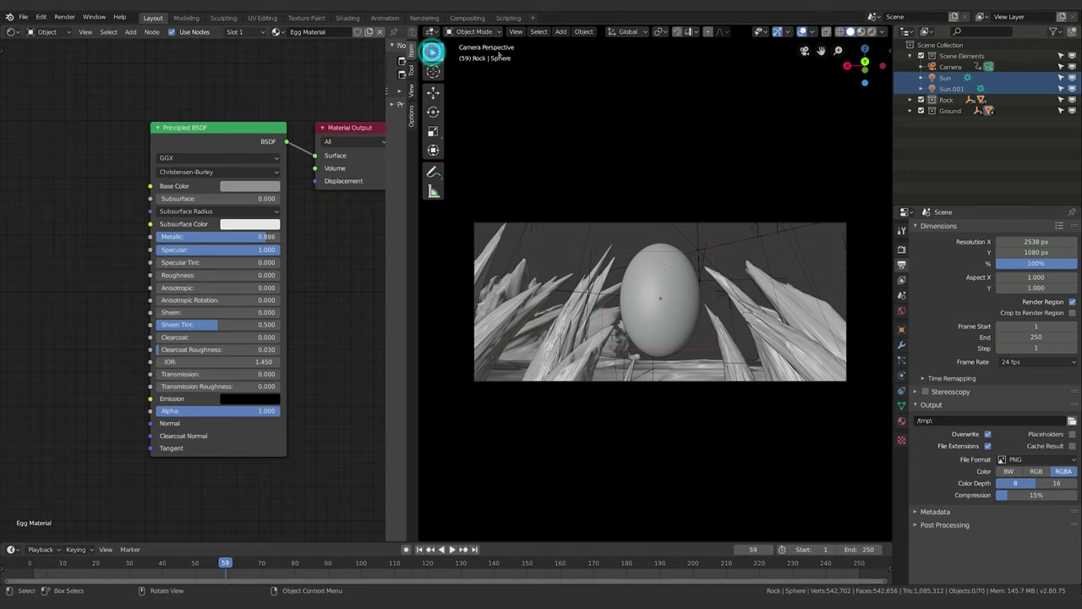
left_click(662, 317)
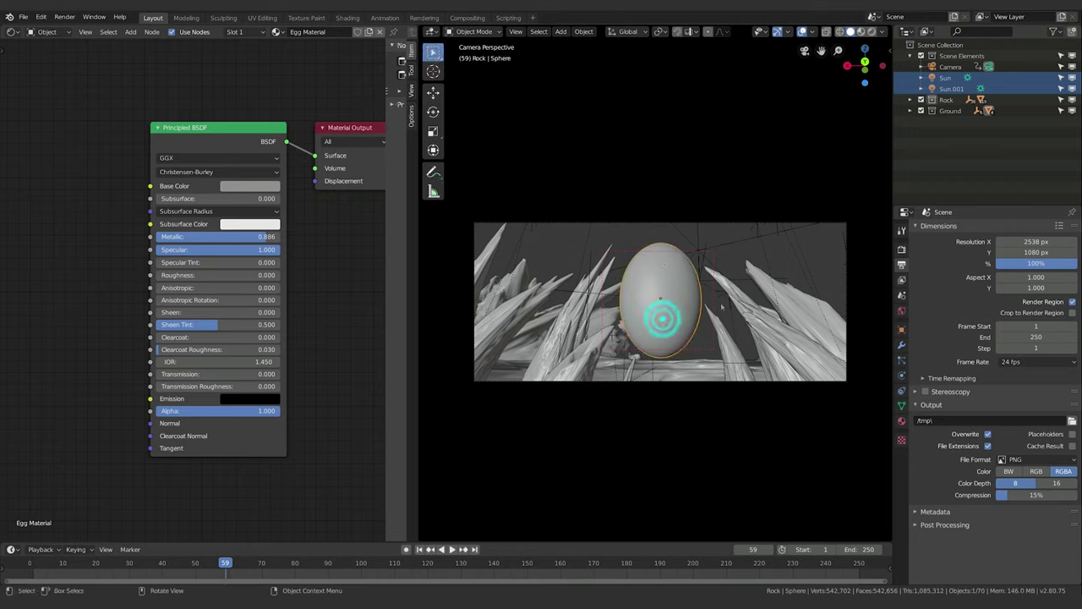
left_click(901, 420)
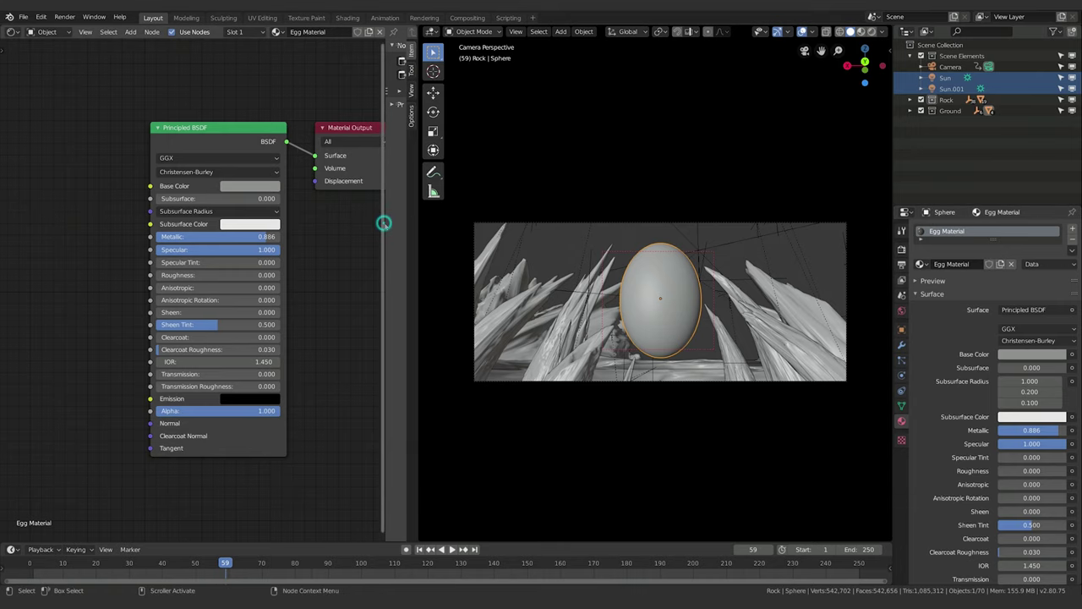
Enlarge the shader editor and its sidebar, and refit the camera frame in the narrower viewport with the toolbar hidden.
left_click_drag(381, 222, 334, 224)
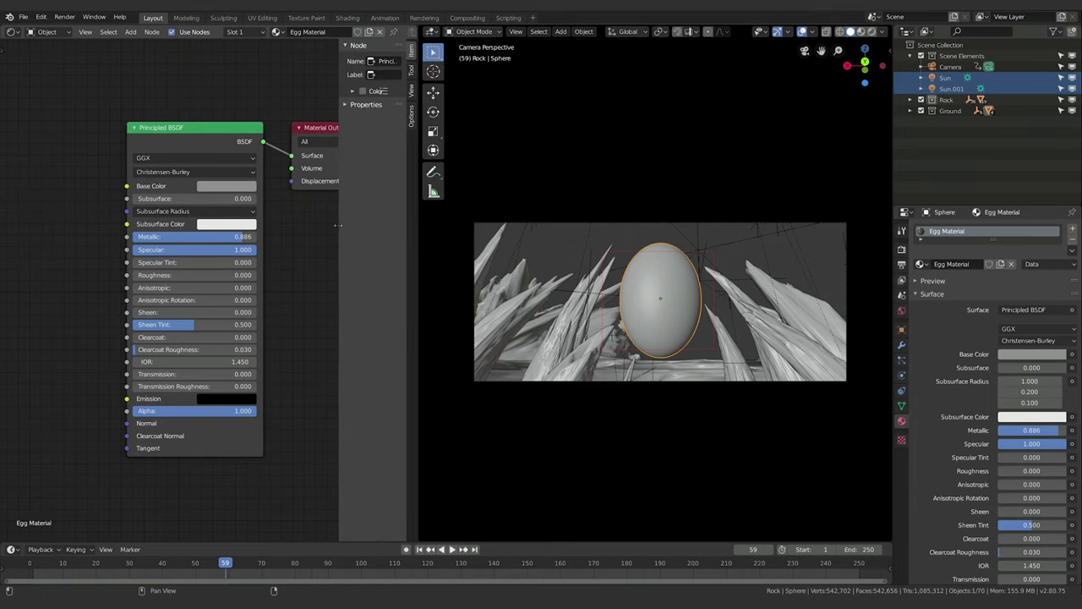
left_click_drag(418, 223, 583, 219)
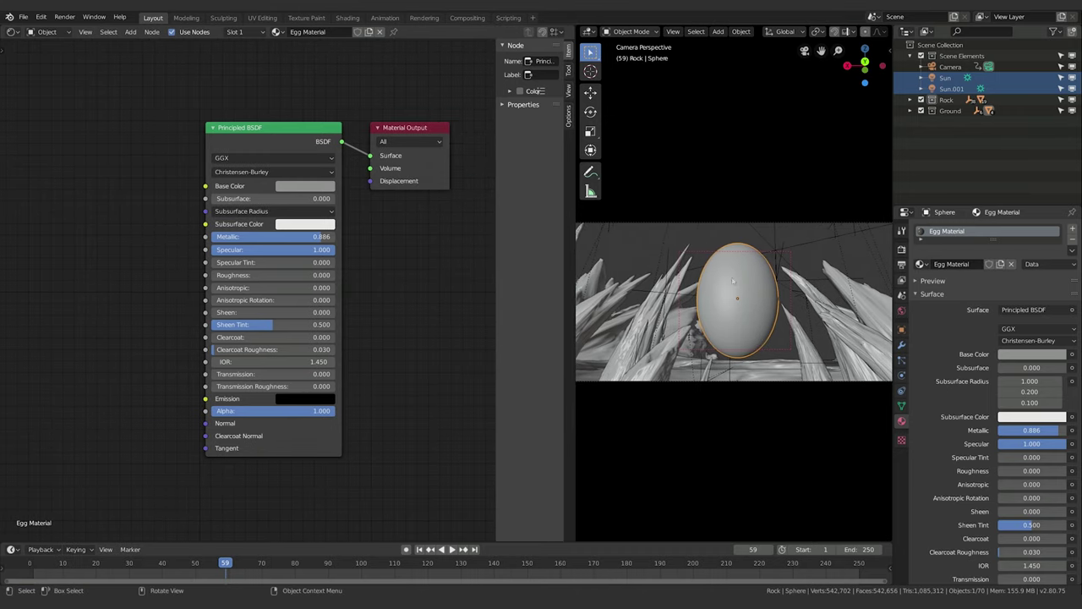
scroll(623, 85, "down", 3, "shift")
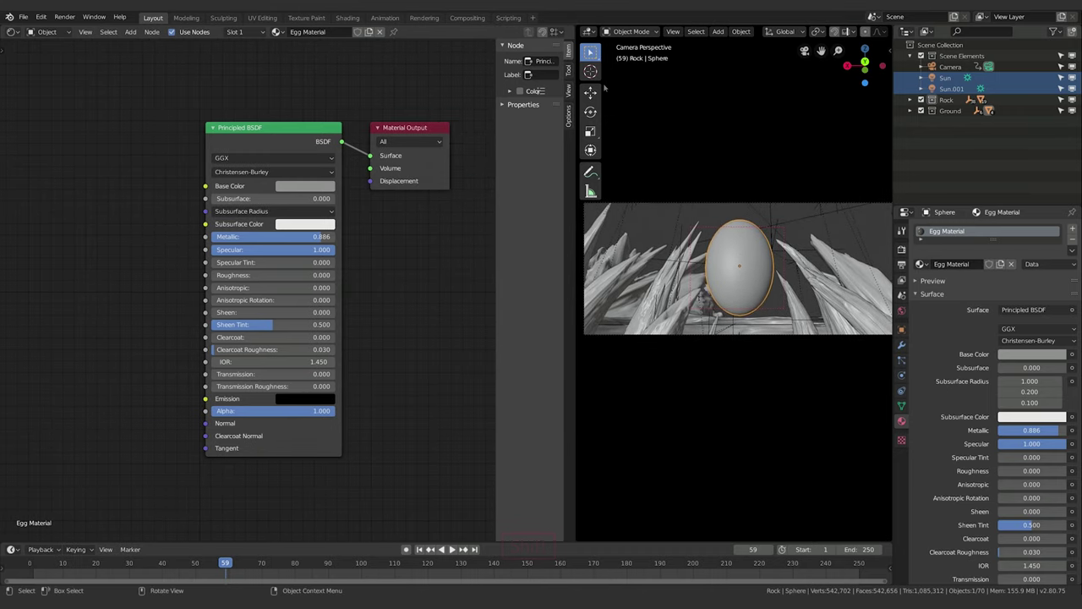
left_click_drag(601, 84, 595, 85)
scroll(767, 155, "down", 3, "shift")
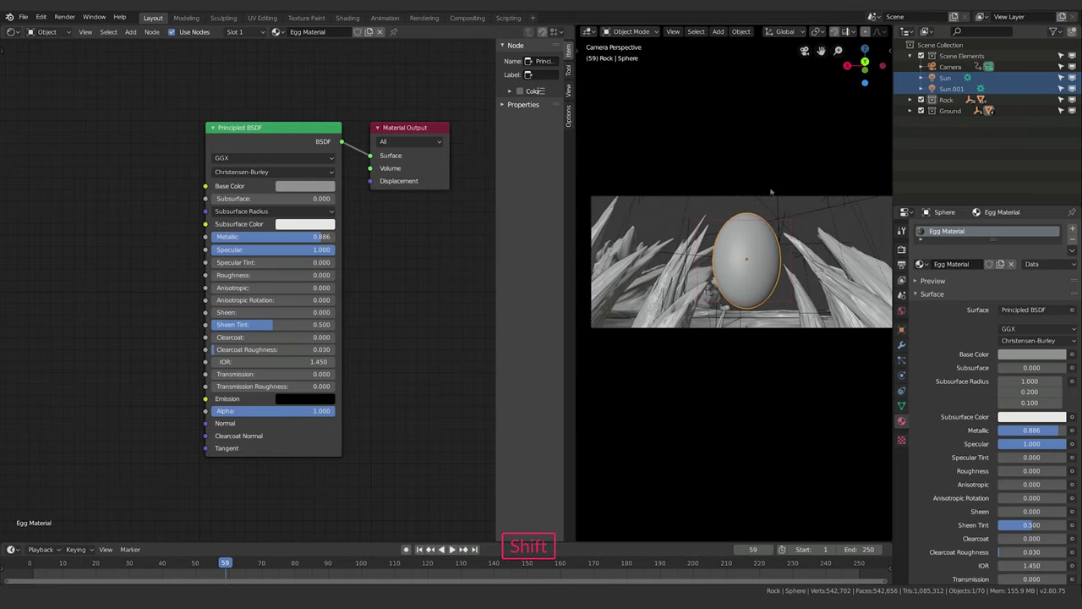
scroll(767, 155, "down", 1, "shift")
Hide the viewport gizmos and overlays and enlarge the camera view around the egg.
scroll(846, 32, "down", 3)
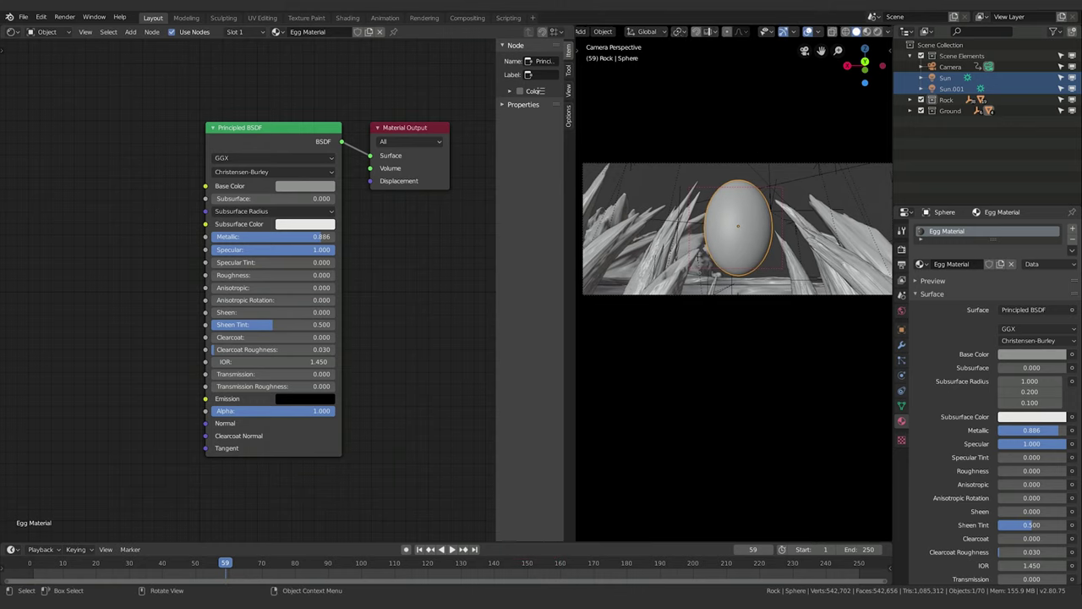
left_click(783, 31)
left_click(807, 31)
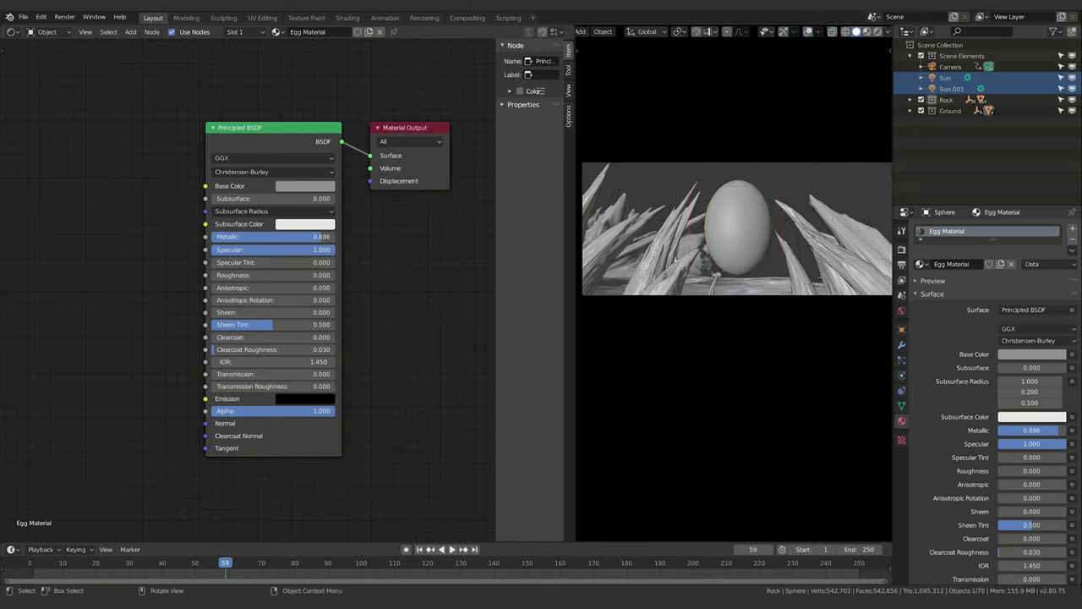
scroll(745, 241, "down", 1, "shift")
scroll(746, 241, "up", 5)
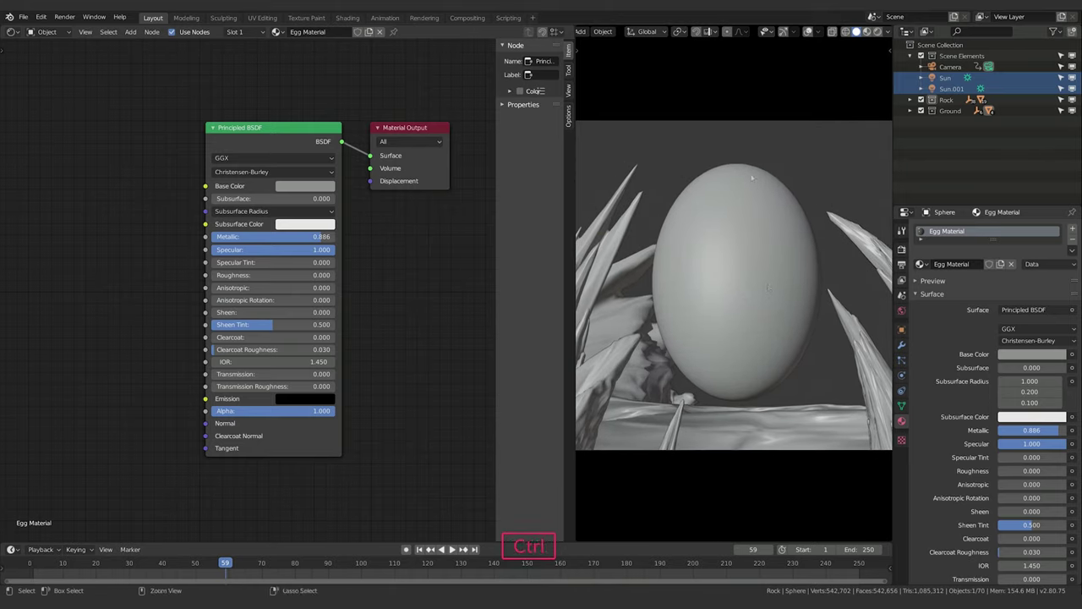
Draw a render region tightly around the egg and check its border by briefly showing the overlays.
key("ctrl+b")
left_click_drag(624, 146, 838, 416)
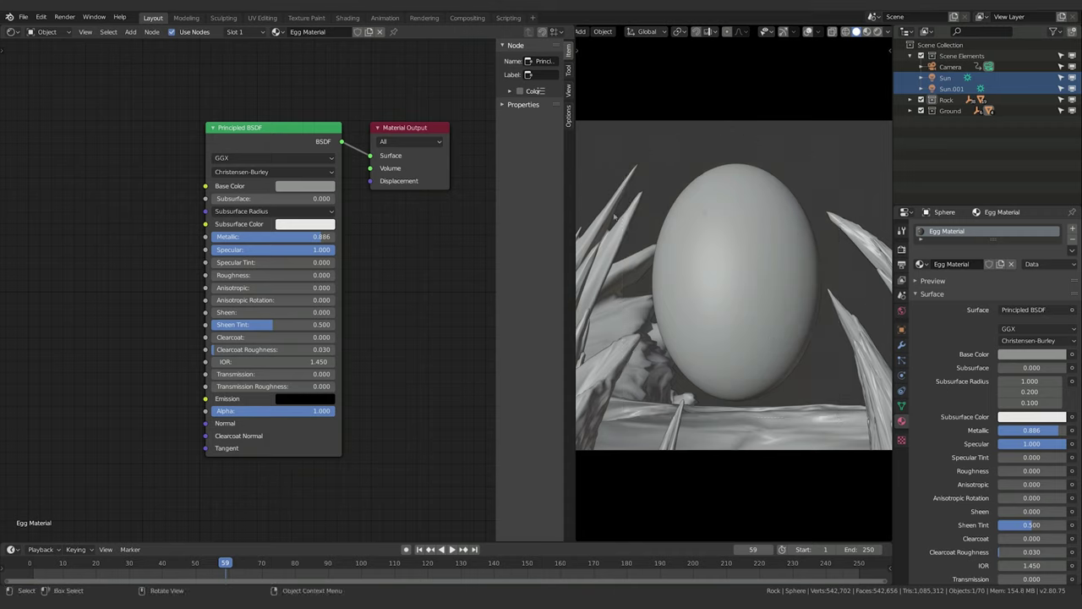
left_click(807, 32)
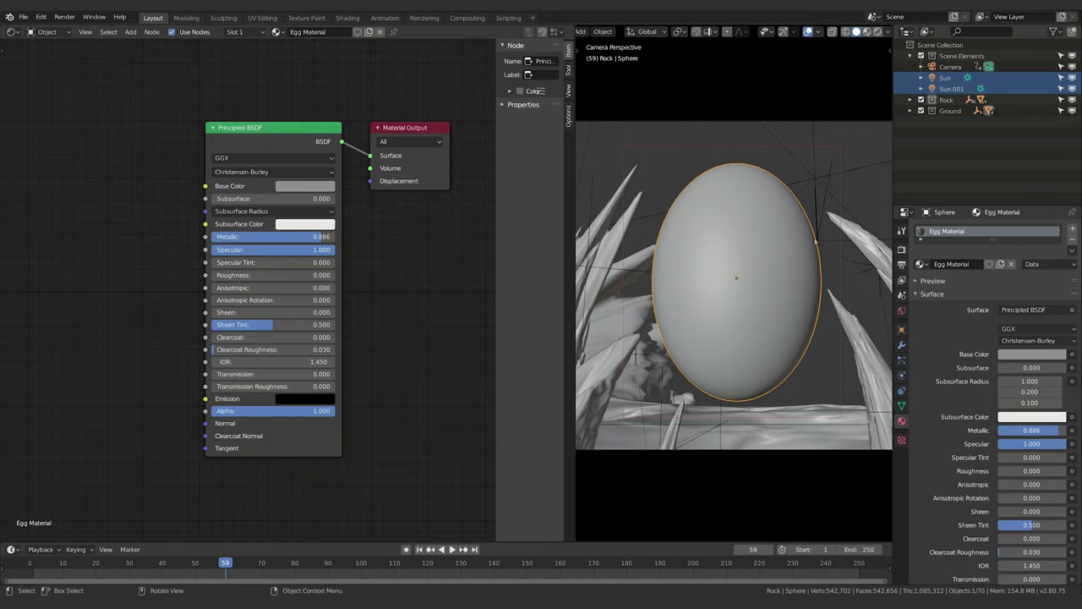
left_click(807, 31)
Switch the viewport to Rendered shading to preview the egg inside the render region.
key("z")
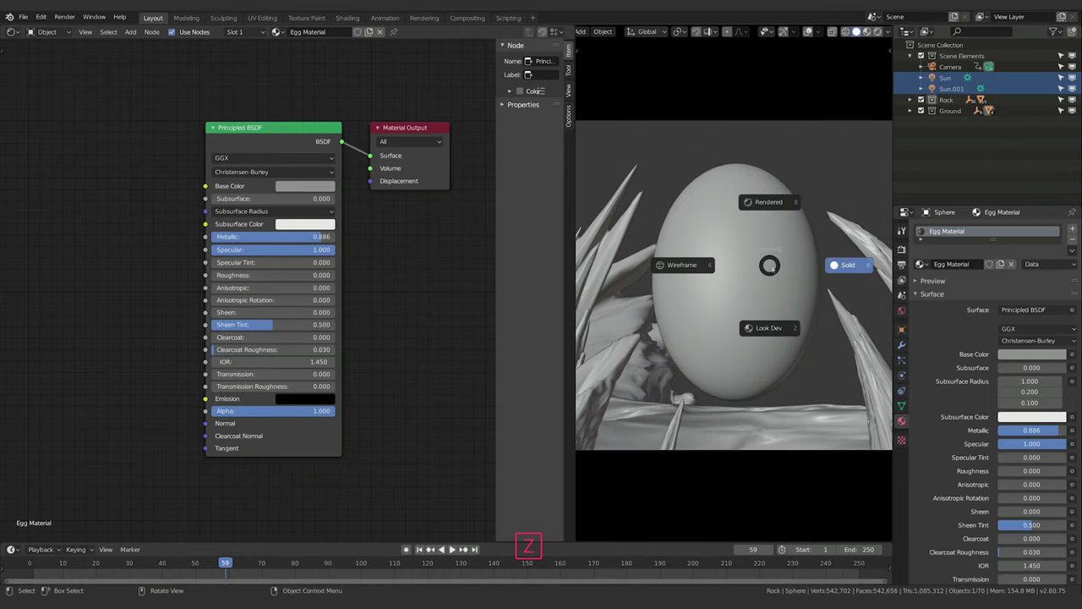
left_click(773, 213)
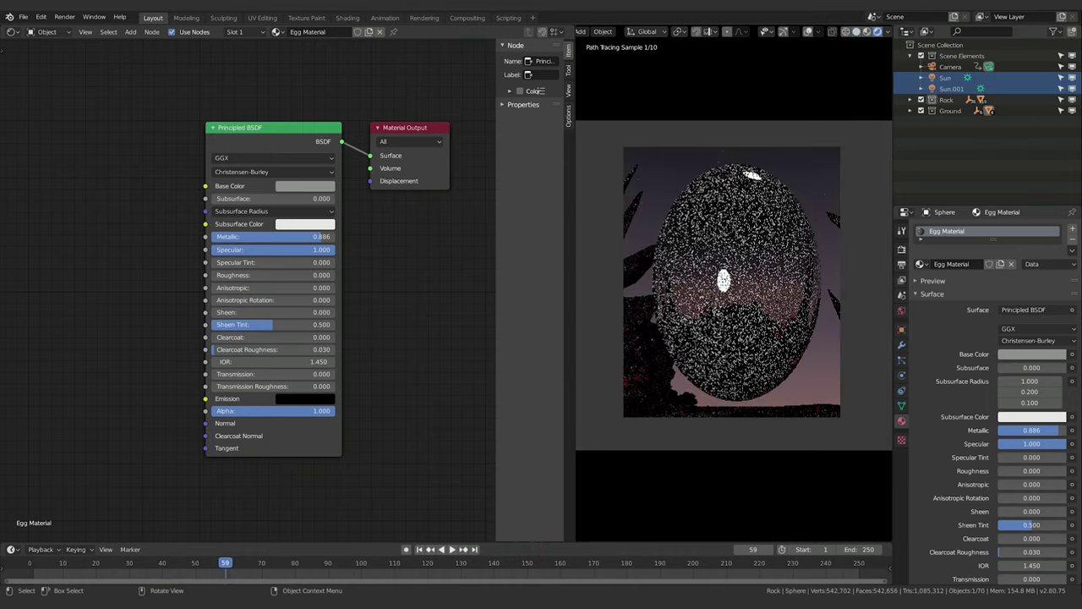
key("z")
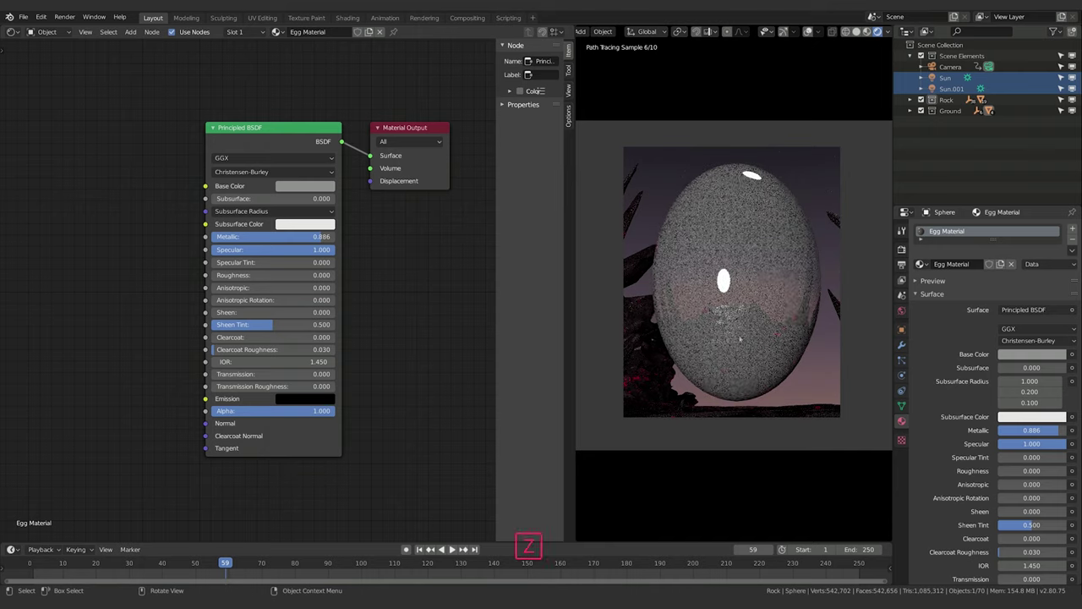
key("z")
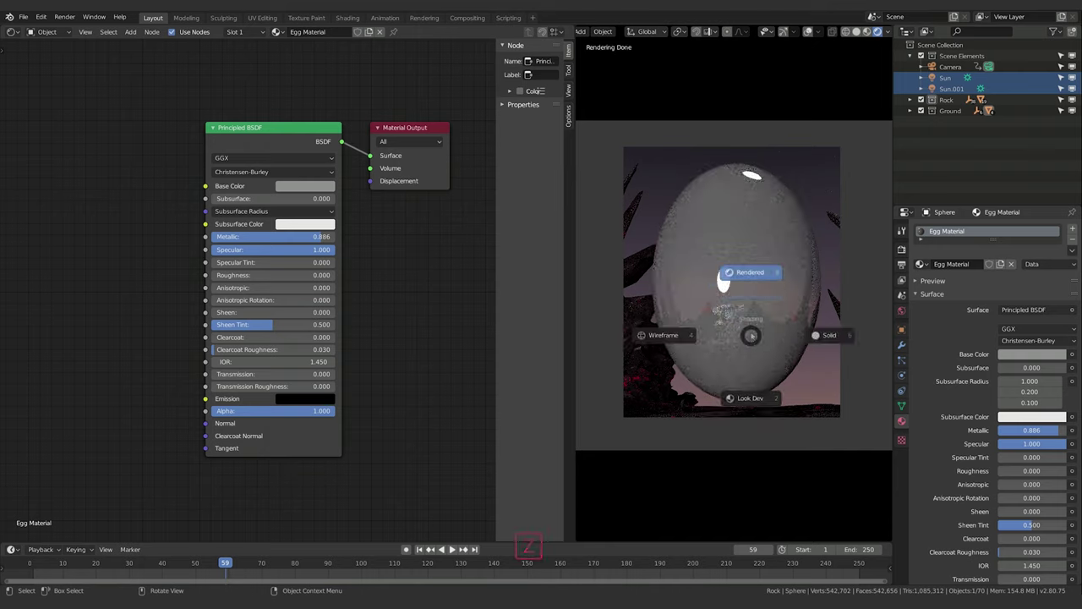
left_click(749, 328)
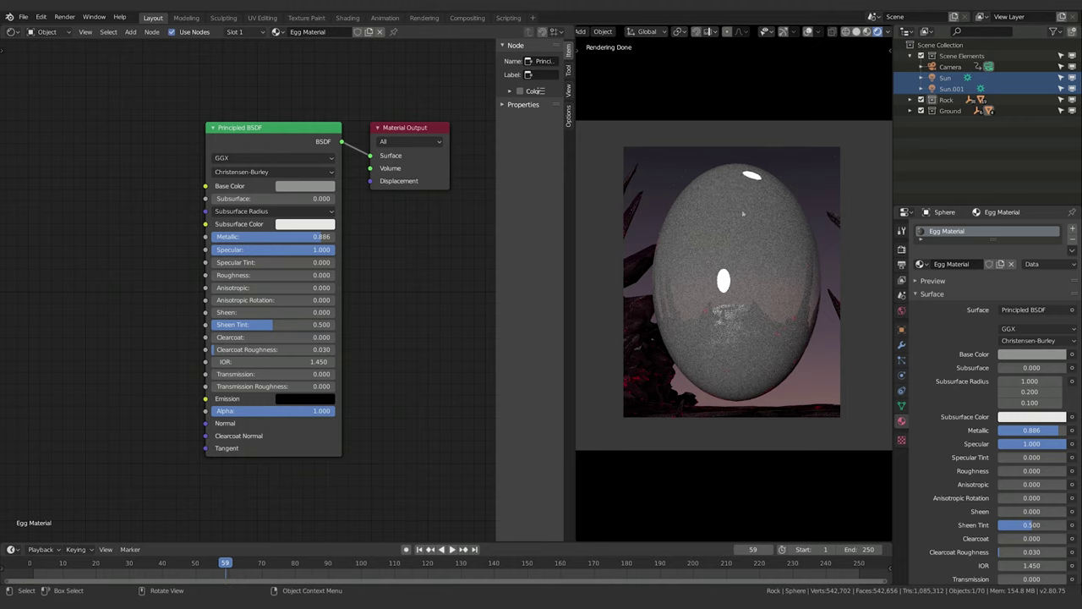
Remove the egg's existing material slot, create a new material and name it Egg Material.
left_click_drag(269, 128, 245, 140)
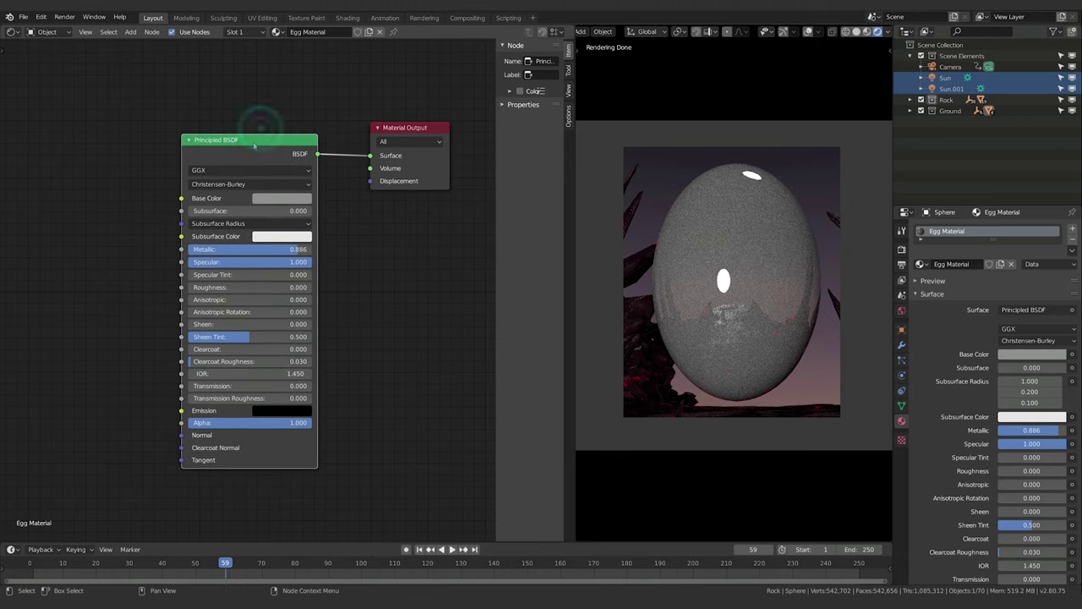
left_click(1072, 241)
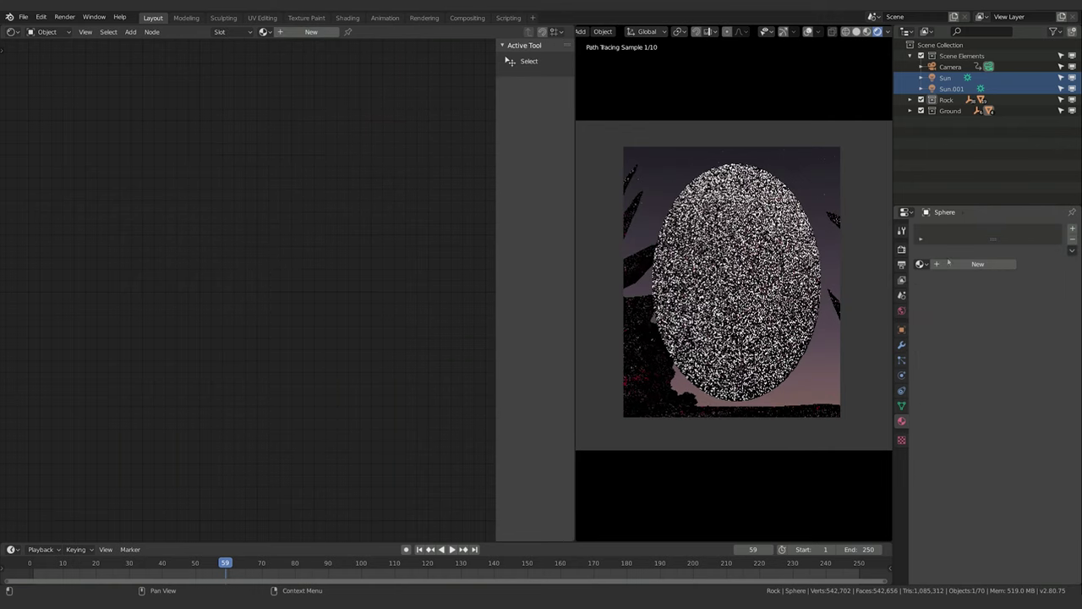
left_click(973, 263)
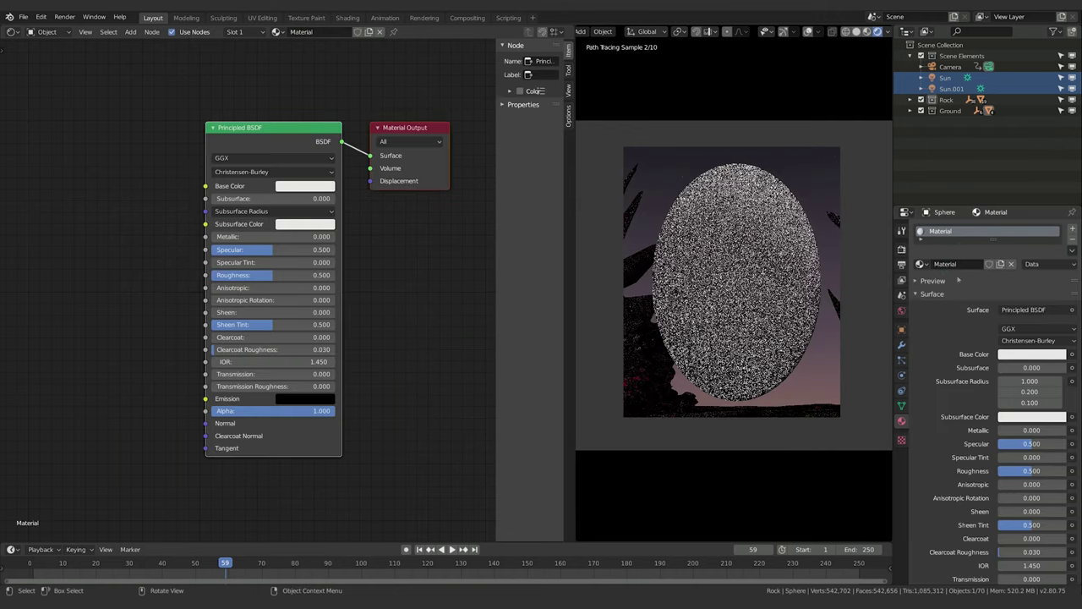
left_click(973, 264)
type("Egg")
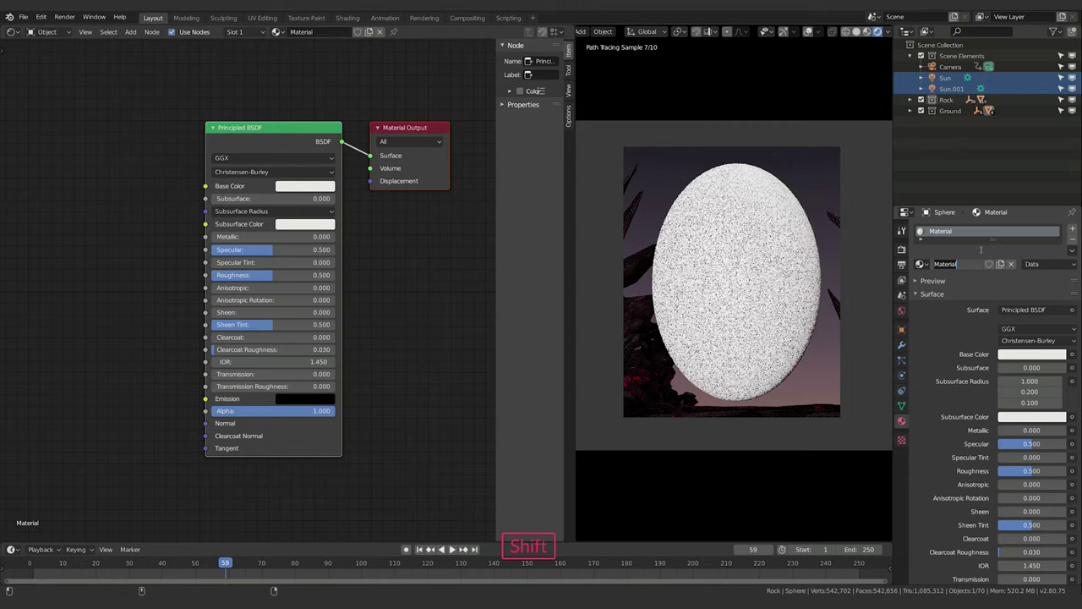
type(" Ma")
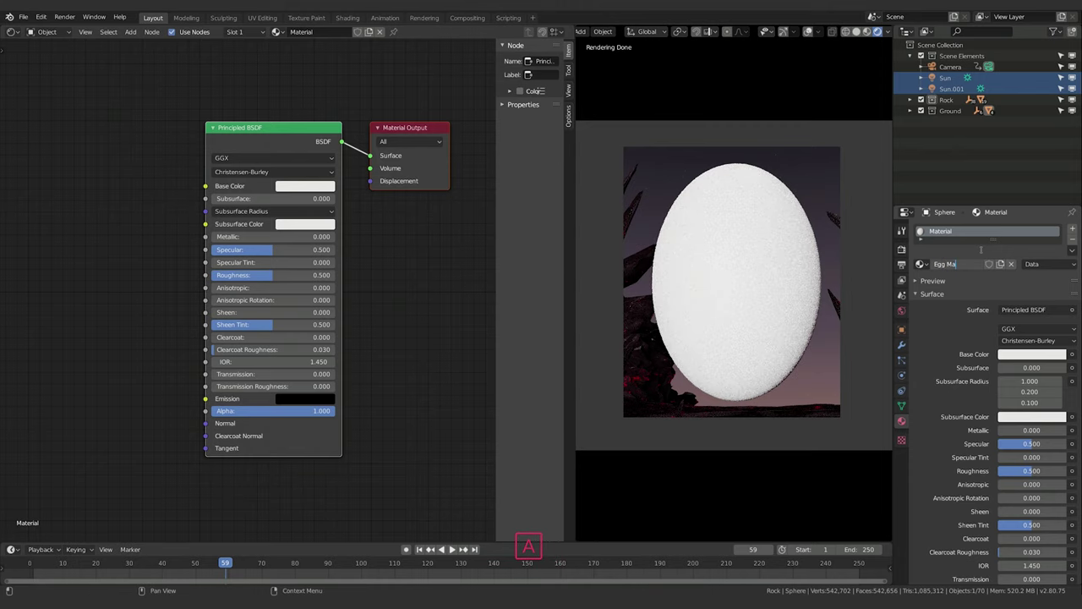
type("terial")
key("Return")
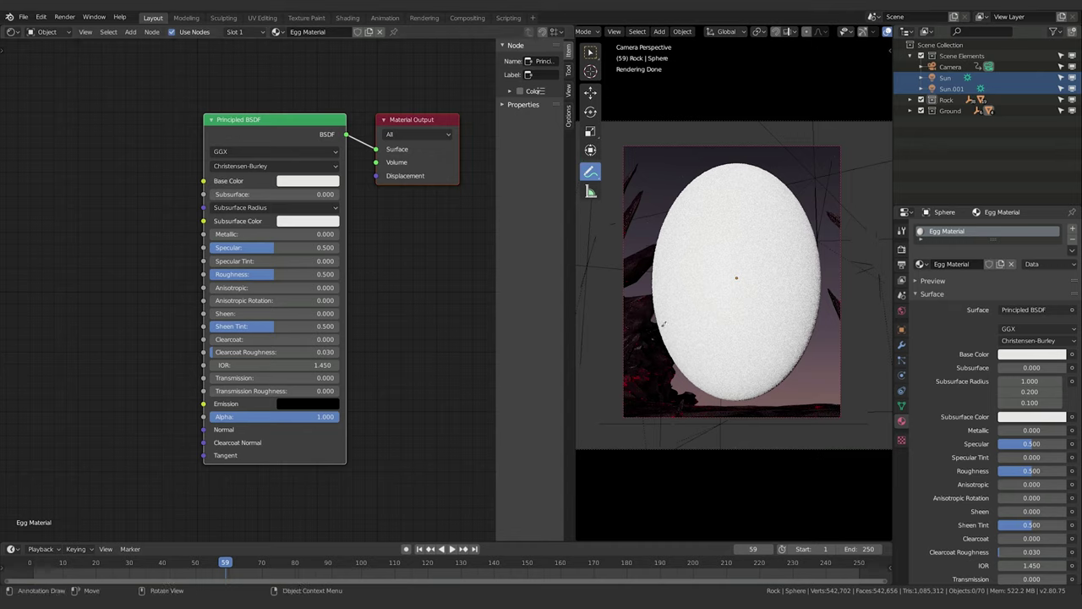
Annotate over the egg a flat surface with parallel reflected rays and a wavy surface with scattered rays to illustrate roughness.
left_click_drag(665, 298, 801, 284)
mouse_move(679, 222)
left_mouse_down()
mouse_move(719, 293)
mouse_move(715, 205)
mouse_move(720, 213)
mouse_move(711, 262)
mouse_move(725, 295)
mouse_move(739, 213)
mouse_move(717, 216)
mouse_move(734, 285)
mouse_move(753, 215)
left_mouse_up()
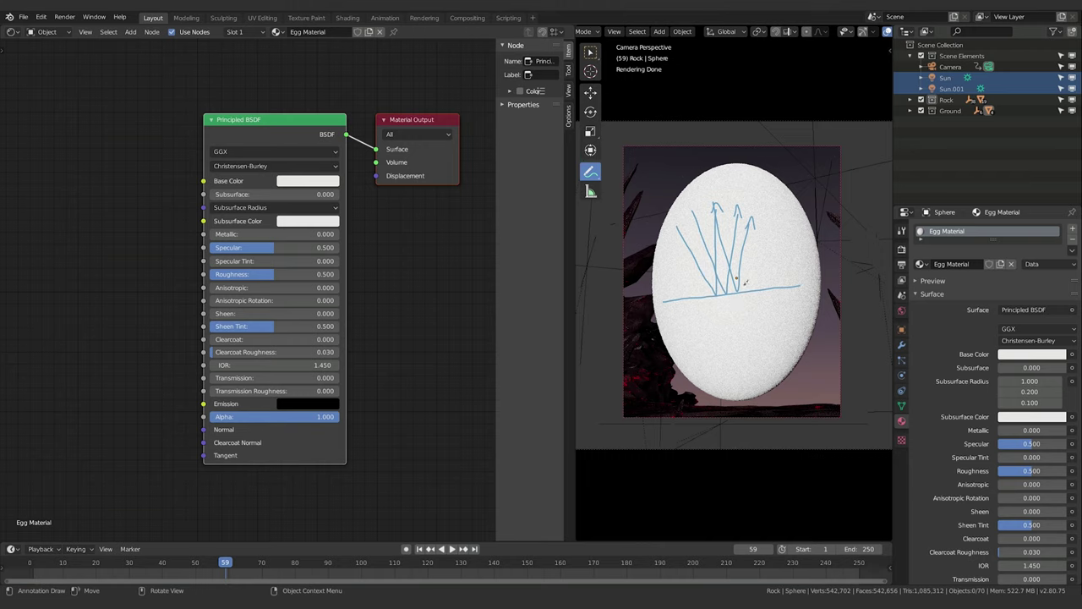
left_click_drag(695, 362, 799, 353)
mouse_move(703, 306)
left_mouse_down()
mouse_move(739, 353)
mouse_move(798, 311)
left_mouse_up()
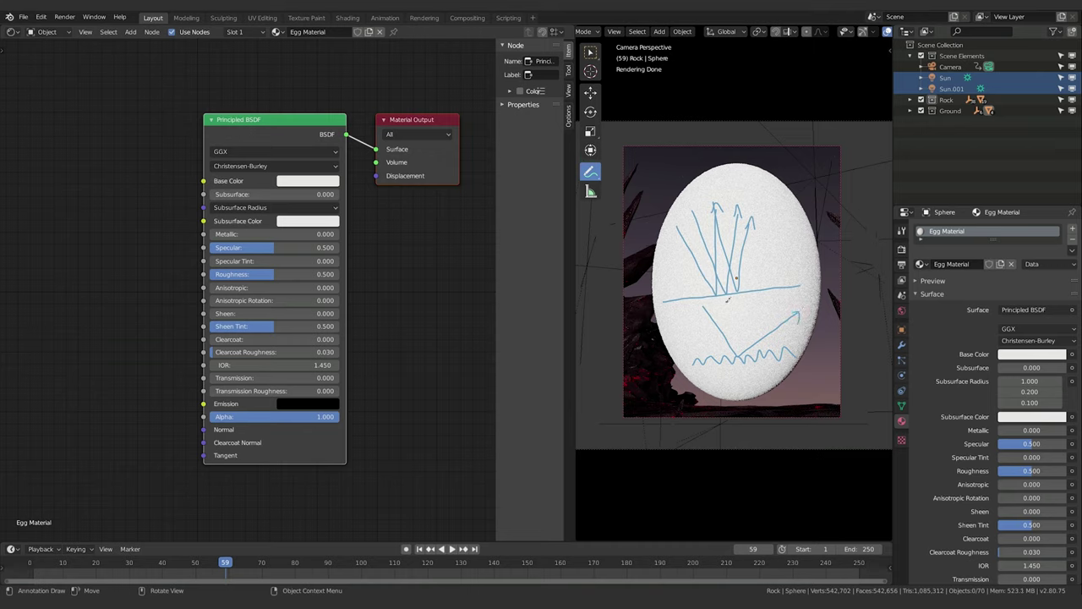
mouse_move(727, 302)
left_mouse_down()
mouse_move(760, 352)
mouse_move(758, 294)
mouse_move(758, 314)
mouse_move(680, 307)
mouse_move(719, 353)
left_mouse_up()
left_click_drag(658, 316, 732, 358)
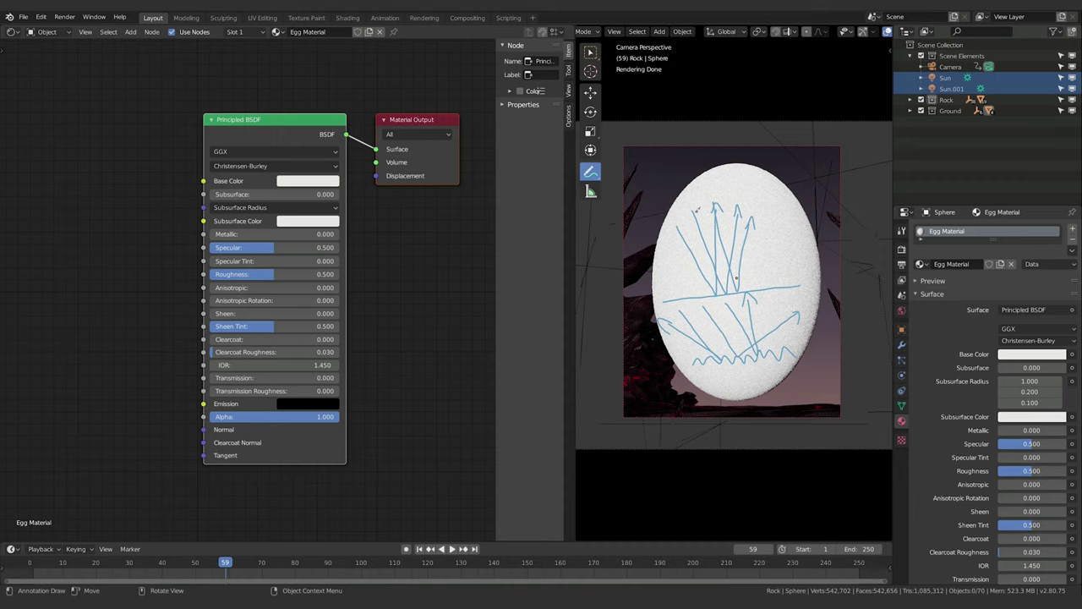
Remove the light-ray annotation from the viewport, hide the sidebar again and return to the Select tool.
left_click(890, 50)
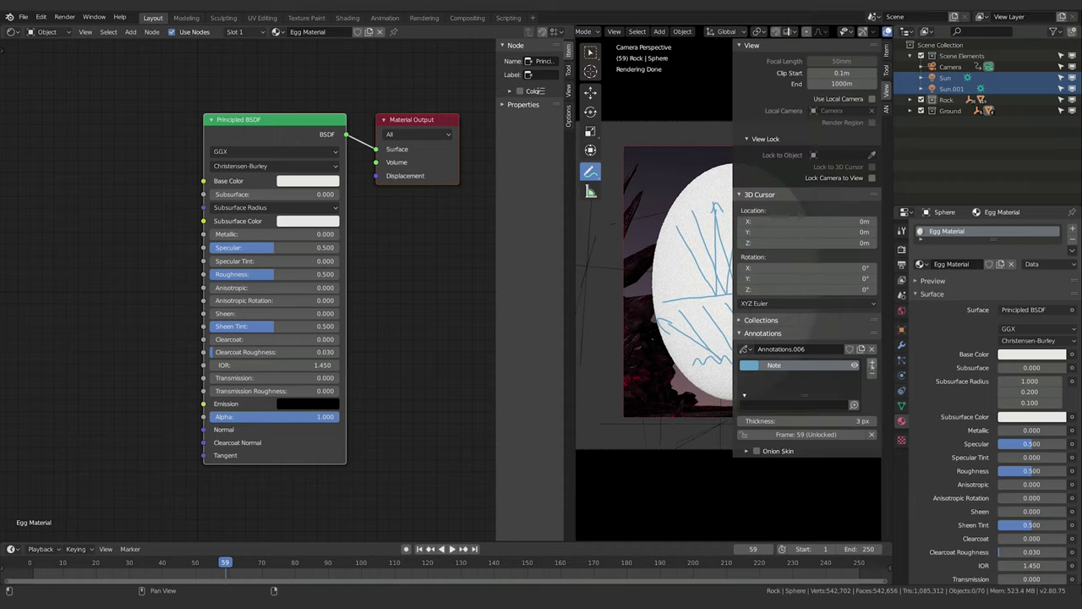
left_click(872, 348)
left_click_drag(728, 257, 879, 257)
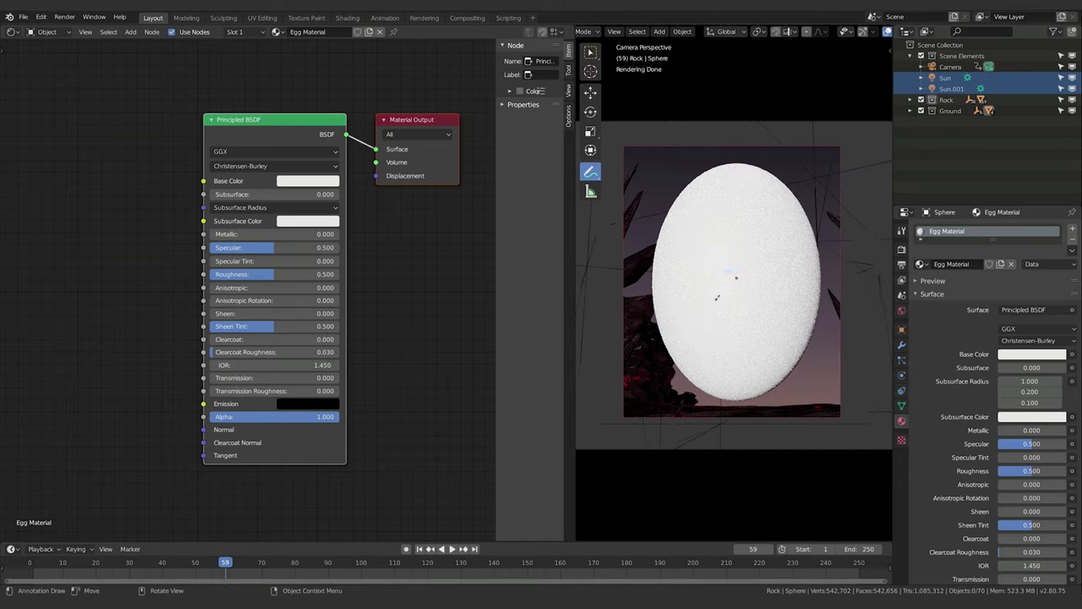
left_click(590, 52)
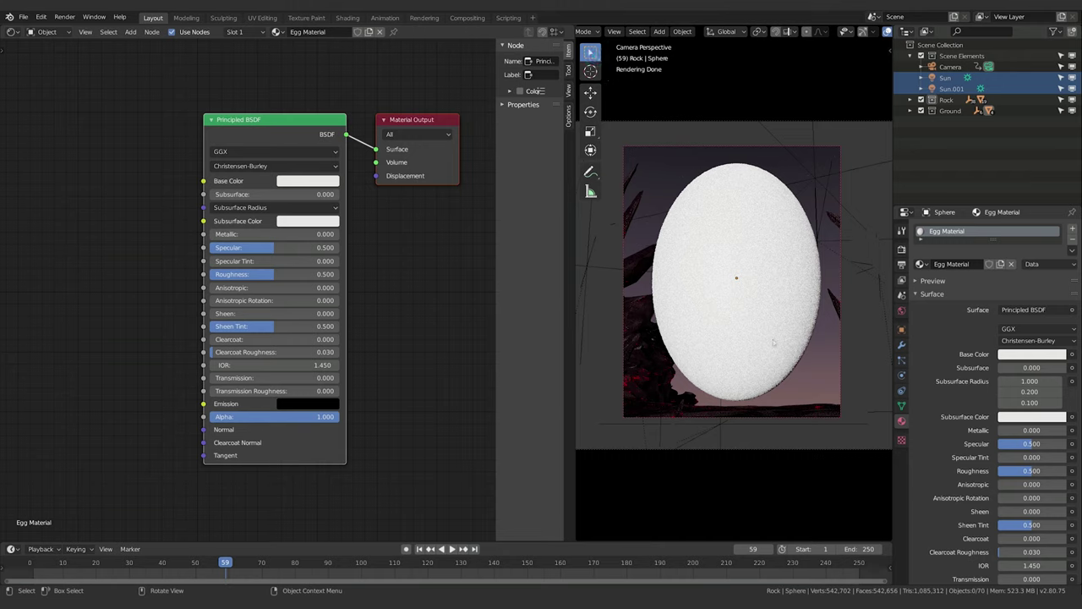
Set the Egg Material's Roughness to 0 and darken its Base Color to black with a value of 0.
left_click(271, 275)
left_click_drag(271, 275, 211, 275)
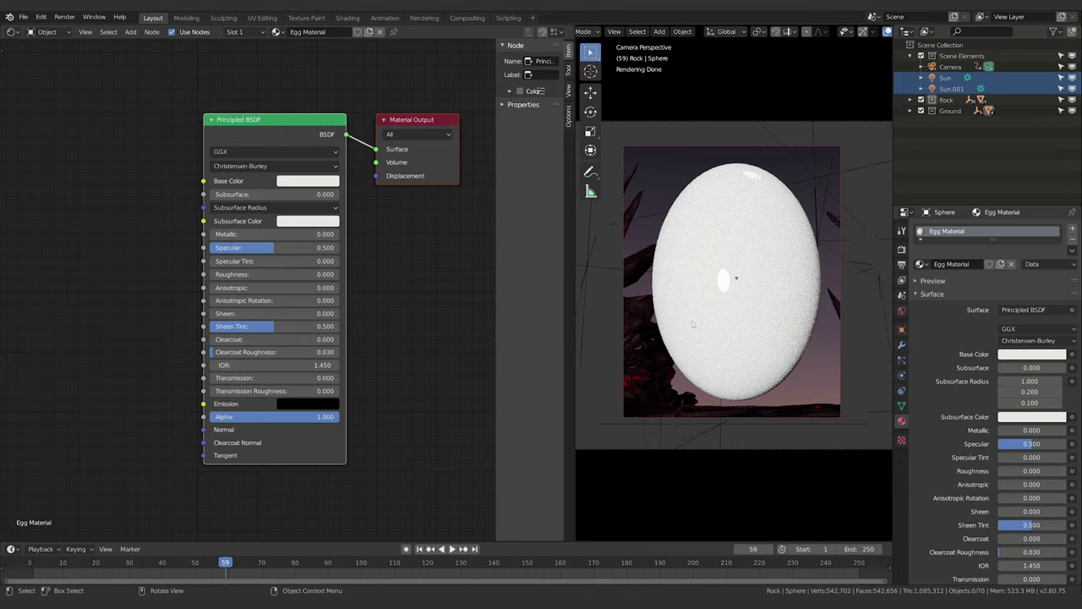
left_click(316, 183)
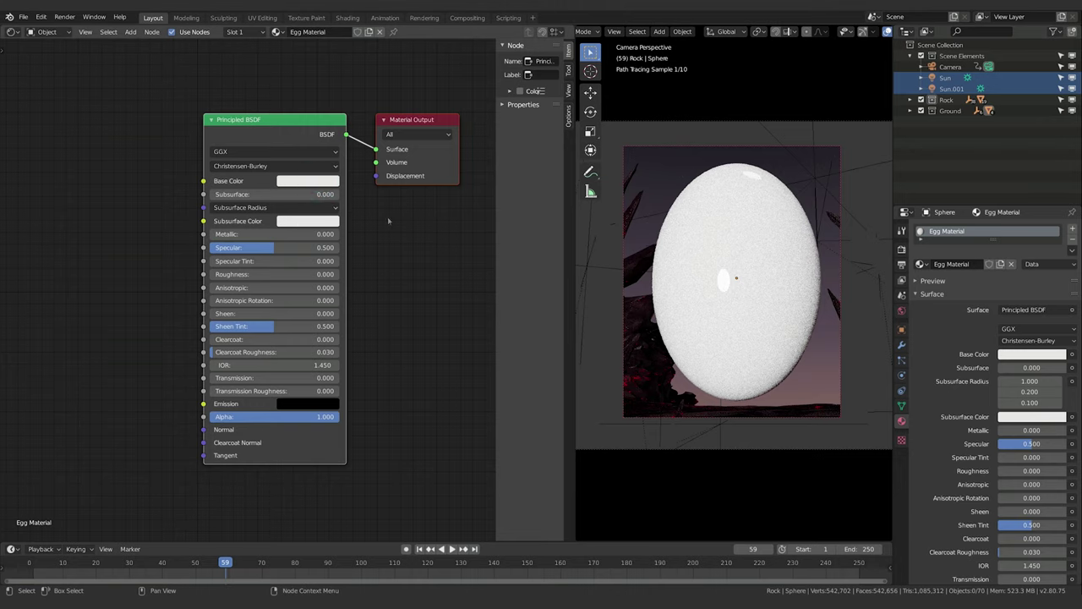
left_click_drag(375, 216, 379, 279)
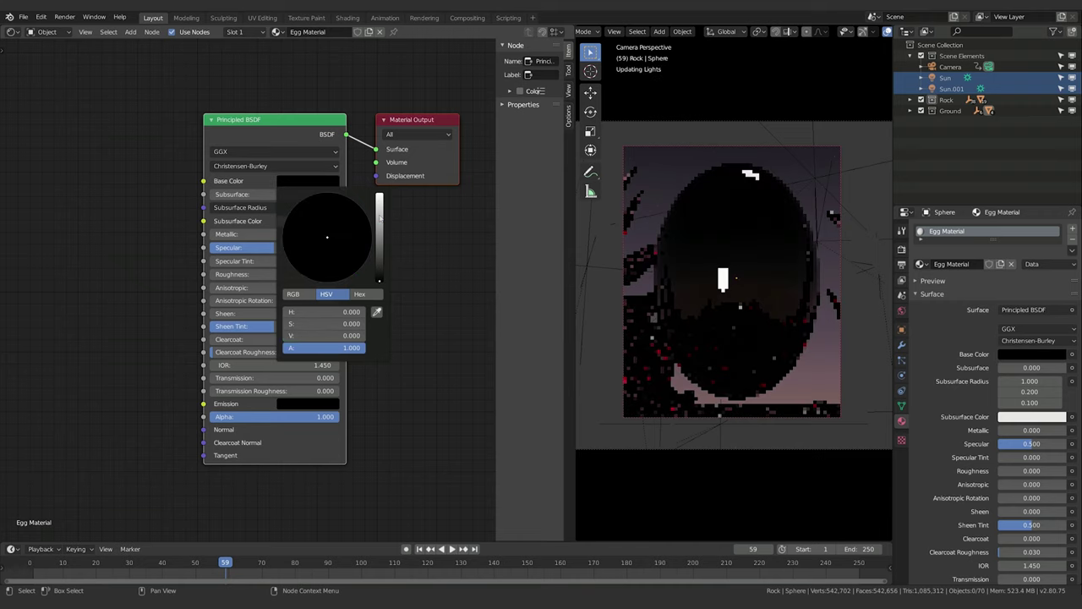
left_click(452, 301)
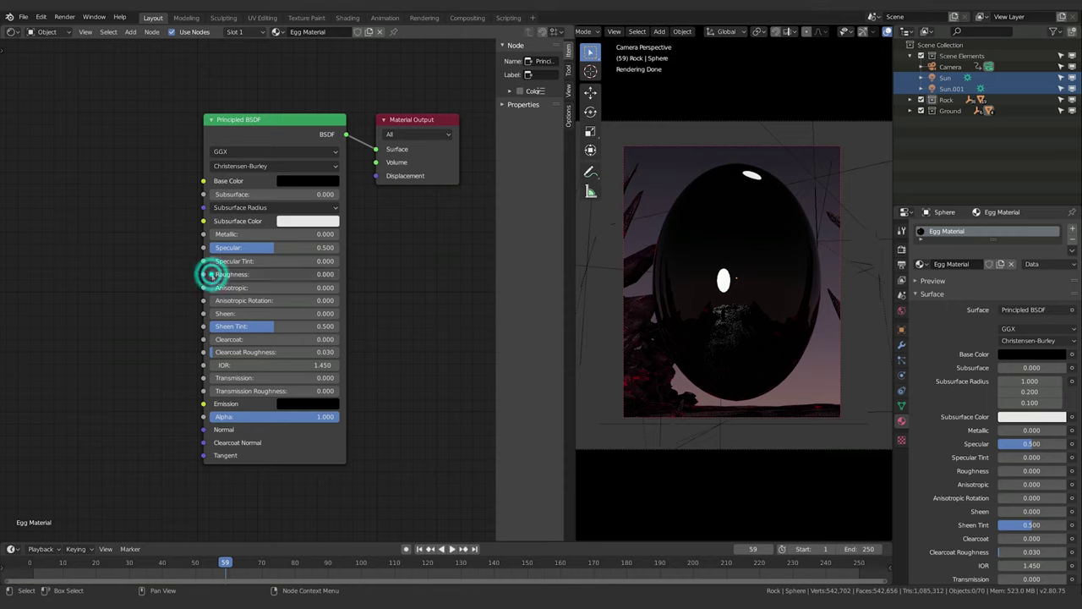
Raise the Egg Material's Roughness in stages up to 0.954 to compare its reflections, and return it to 0.
left_click_drag(212, 275, 214, 276)
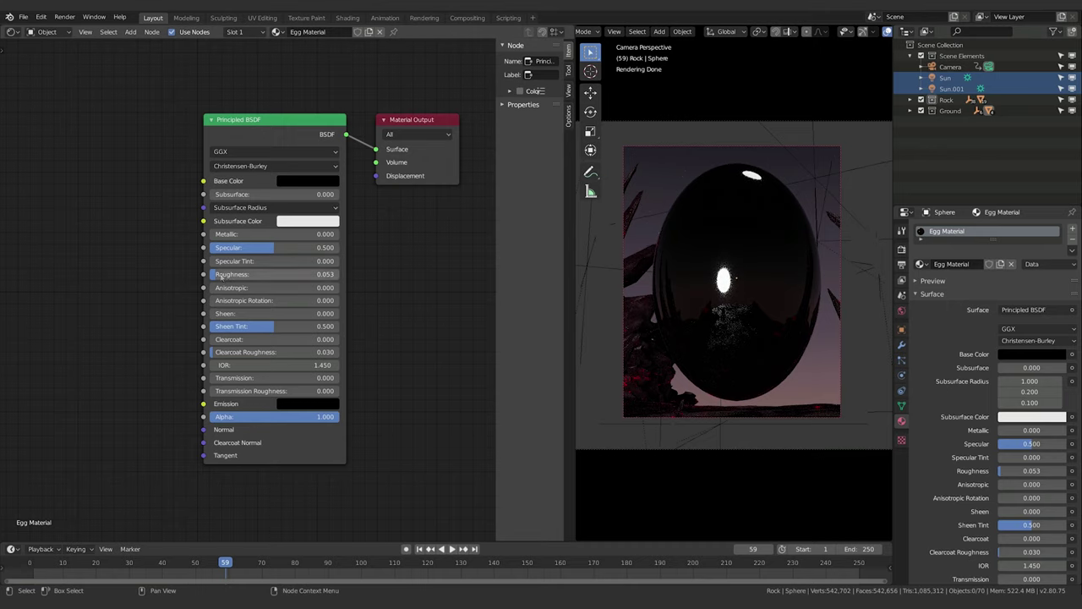
left_click_drag(217, 274, 226, 275)
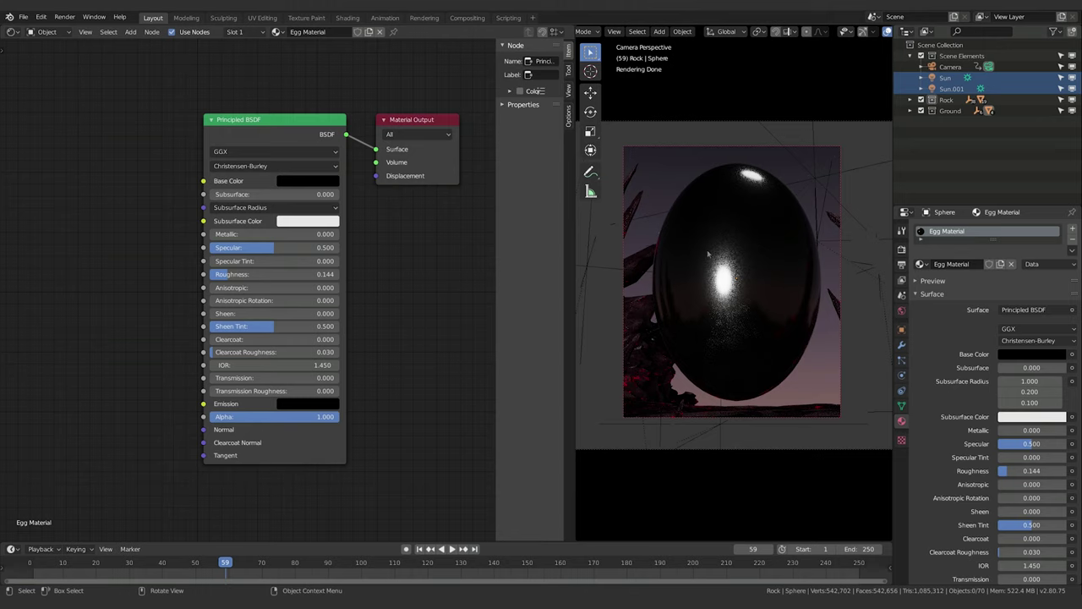
left_click_drag(219, 276, 248, 279)
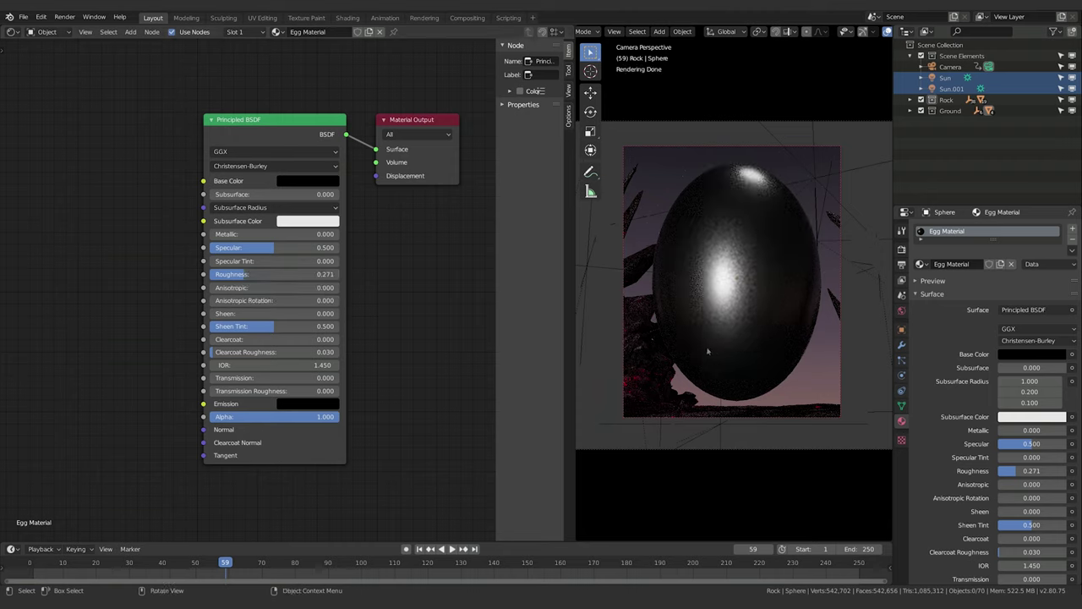
left_click_drag(245, 275, 254, 274)
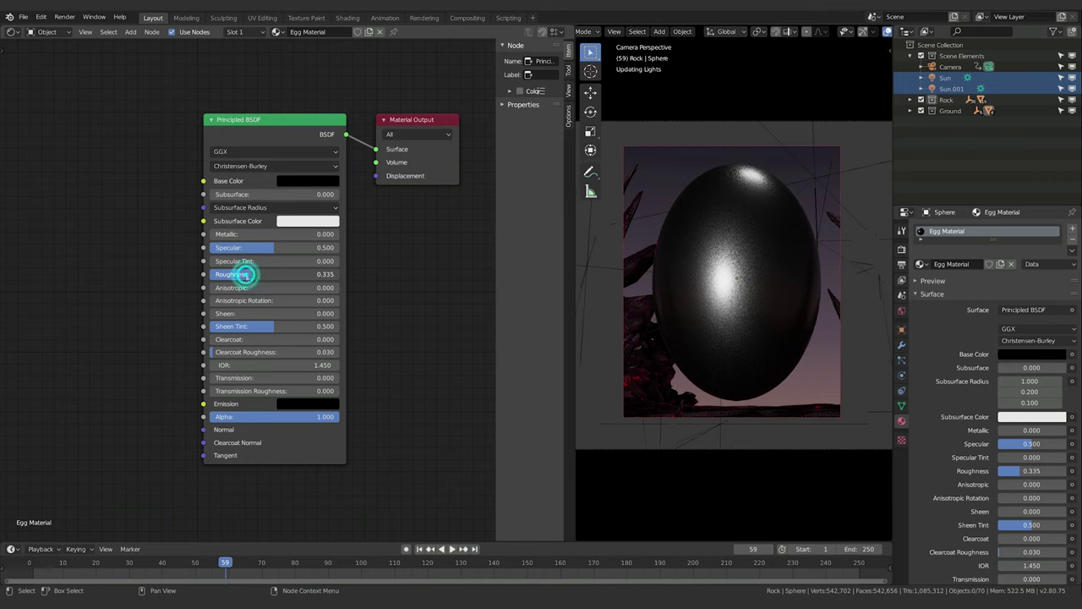
left_click(253, 273)
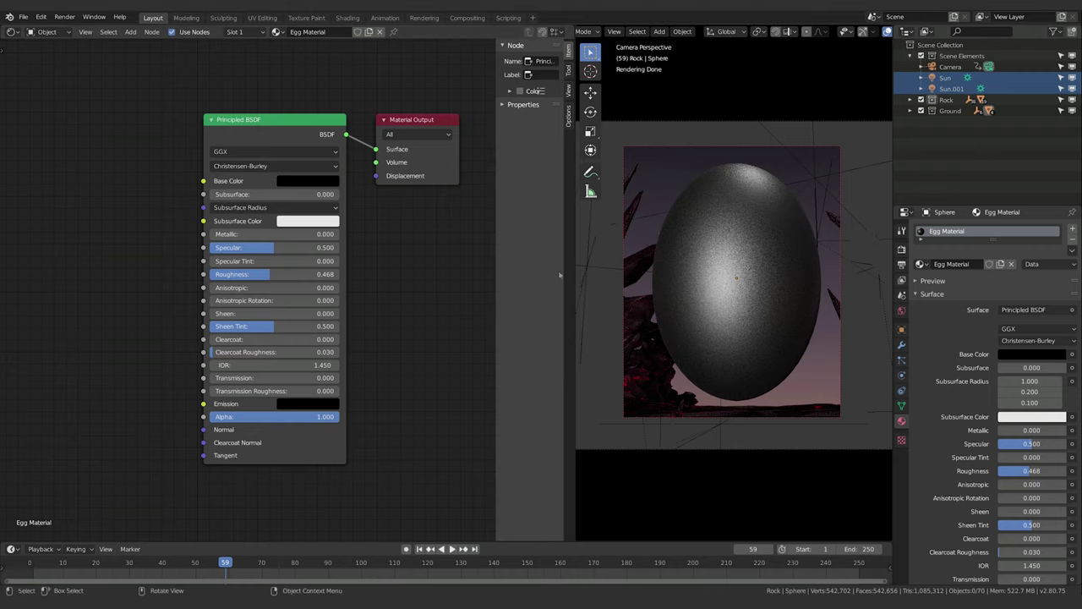
left_click_drag(267, 277, 326, 277)
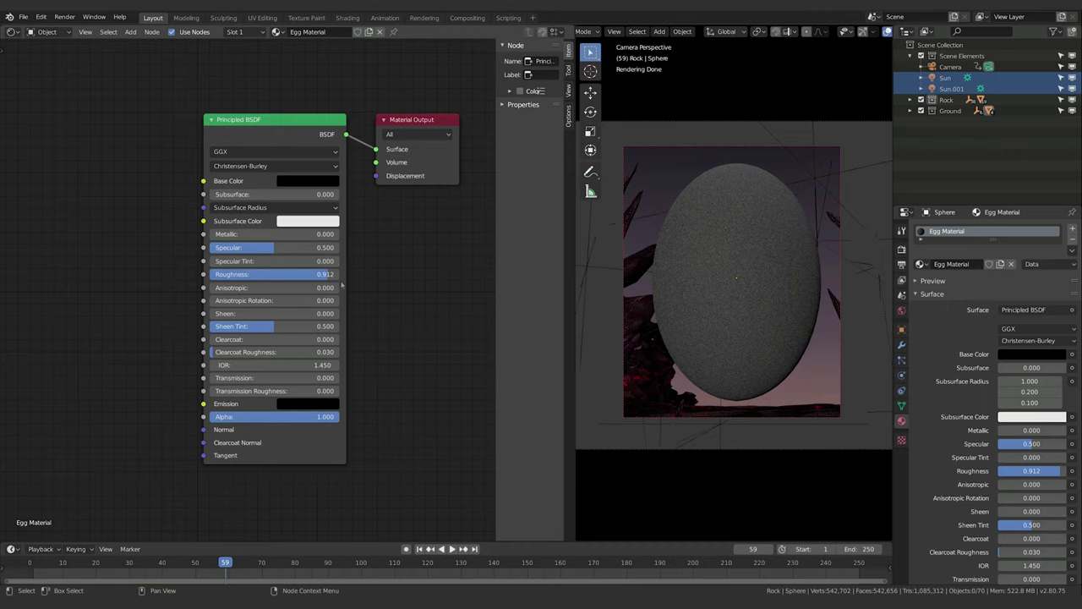
left_click_drag(322, 275, 333, 276)
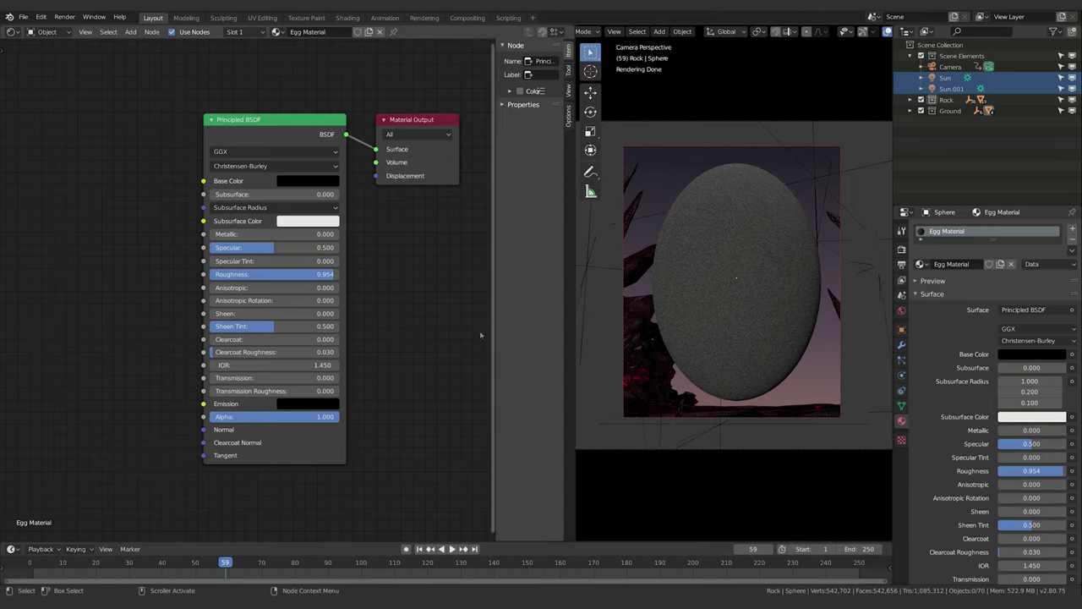
left_click_drag(331, 273, 226, 274)
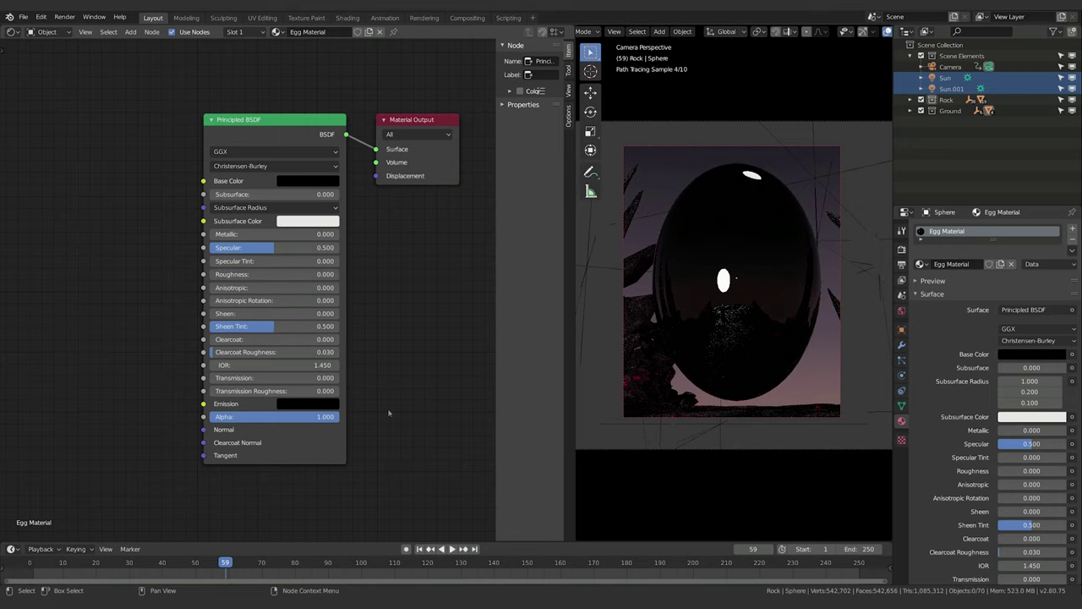
Activate the Annotate tool and create a new annotation layer for the viewport, hiding the sidebar again.
middle_click_drag(222, 436, 277, 413, "shift")
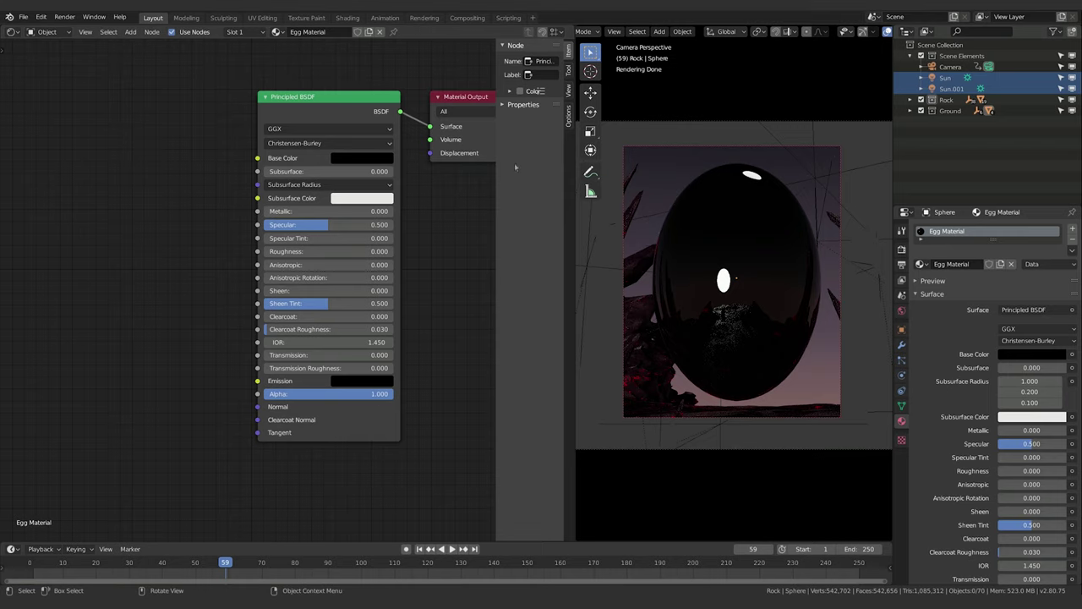
left_click(588, 173)
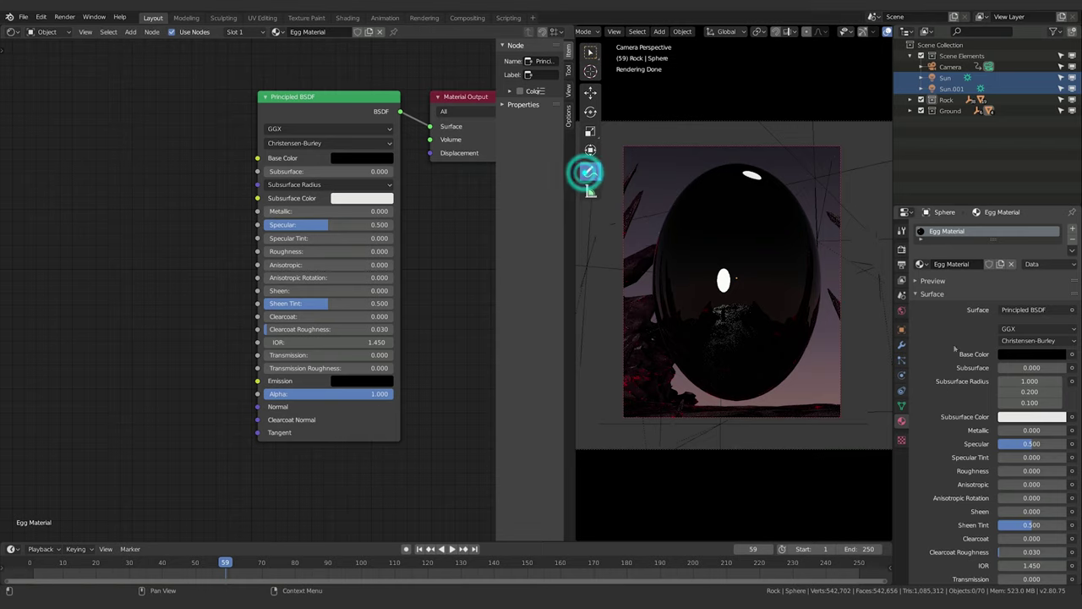
key("n")
left_click(795, 353)
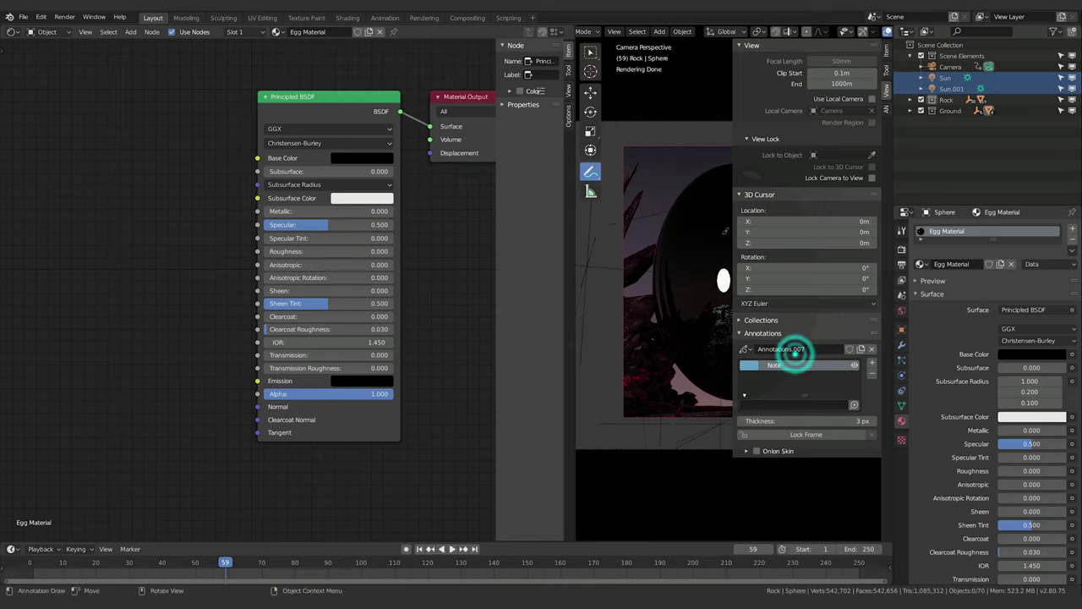
key("n")
Annotate over the egg a two-by-two grid of mesh faces with short lines sticking out of them to illustrate normals.
left_click(732, 248)
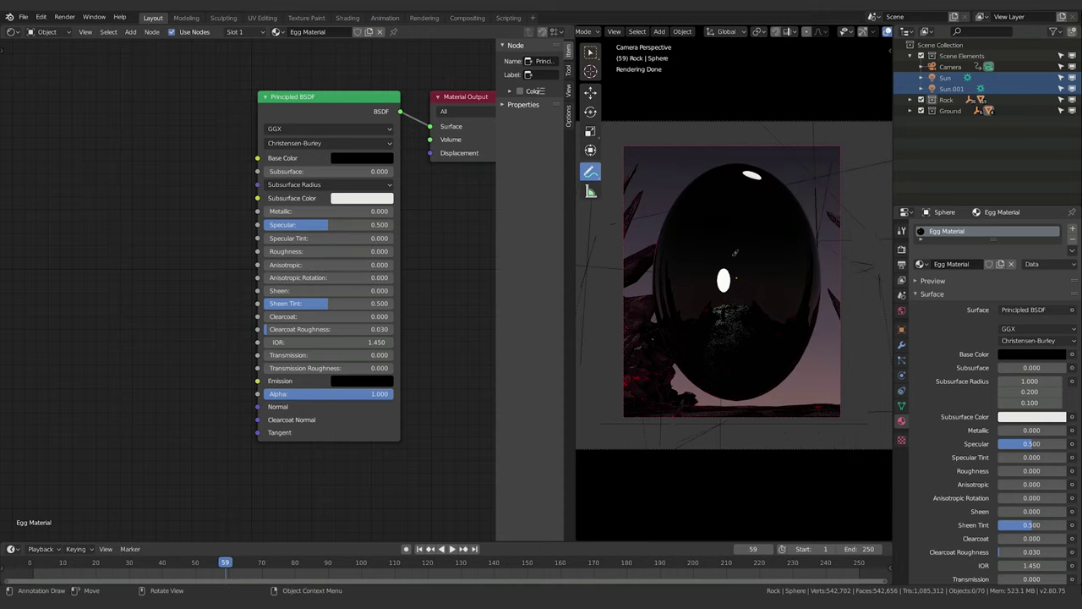
mouse_move(752, 231)
left_mouse_down()
mouse_move(735, 276)
mouse_move(793, 300)
mouse_move(819, 237)
mouse_move(761, 221)
mouse_move(776, 231)
mouse_move(759, 224)
mouse_move(751, 242)
mouse_move(741, 317)
left_mouse_up()
left_click_drag(794, 227, 778, 300)
left_click_drag(732, 250, 811, 245)
left_click_drag(732, 279, 863, 287)
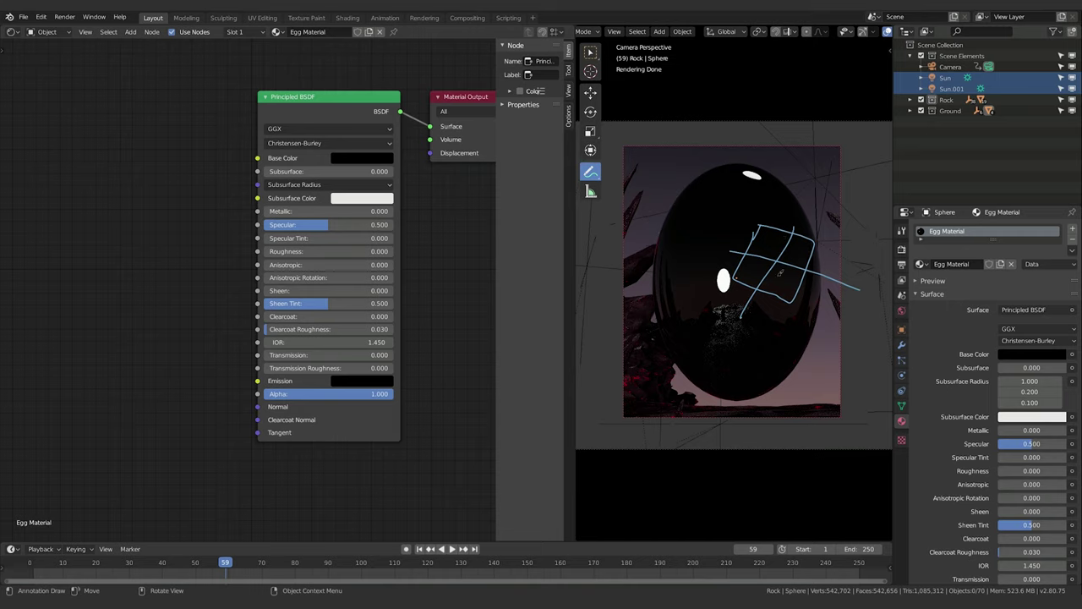
mouse_move(751, 203)
left_mouse_down()
mouse_move(817, 254)
mouse_move(793, 209)
mouse_move(797, 242)
left_mouse_up()
left_click(780, 275)
left_click_drag(721, 229, 747, 267)
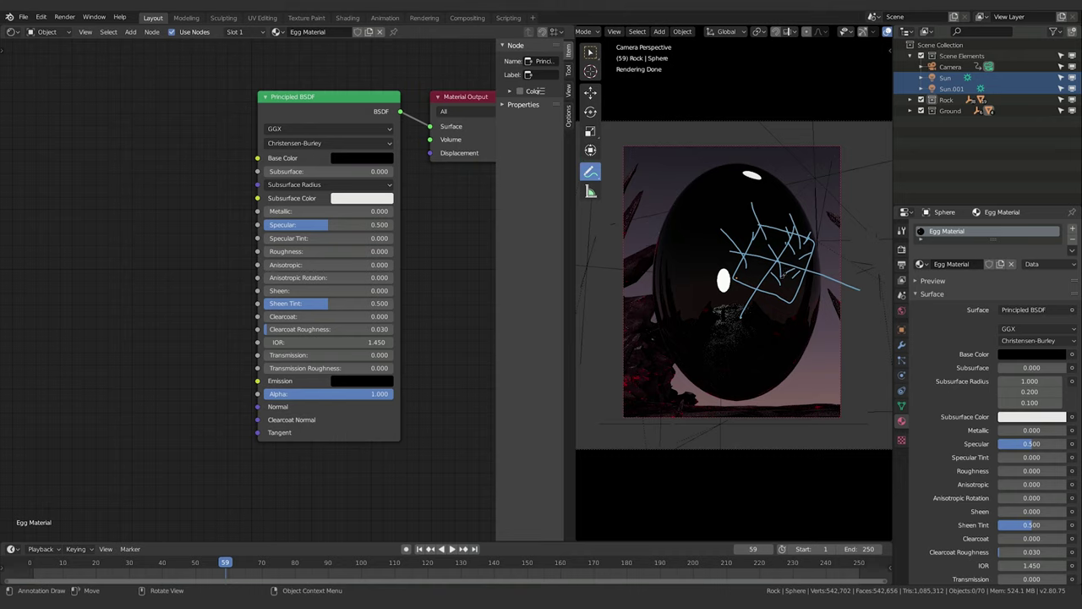
Remove the face-grid annotation from the viewport and hide the sidebar.
key("n")
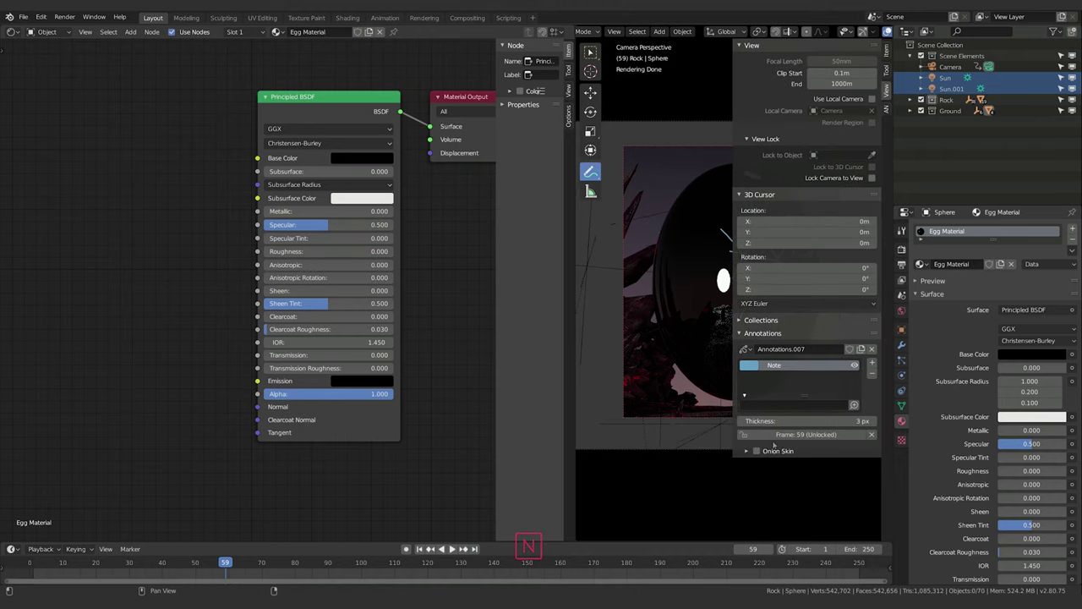
left_click(871, 348)
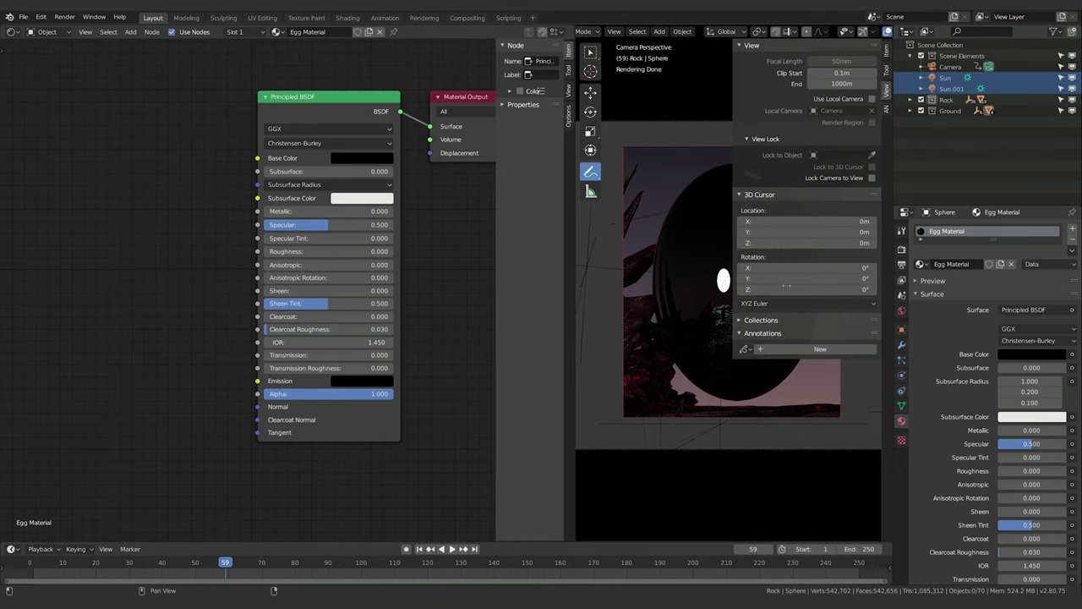
key("n")
Switch the viewport to Wireframe shading and return to the Select tool.
key("z")
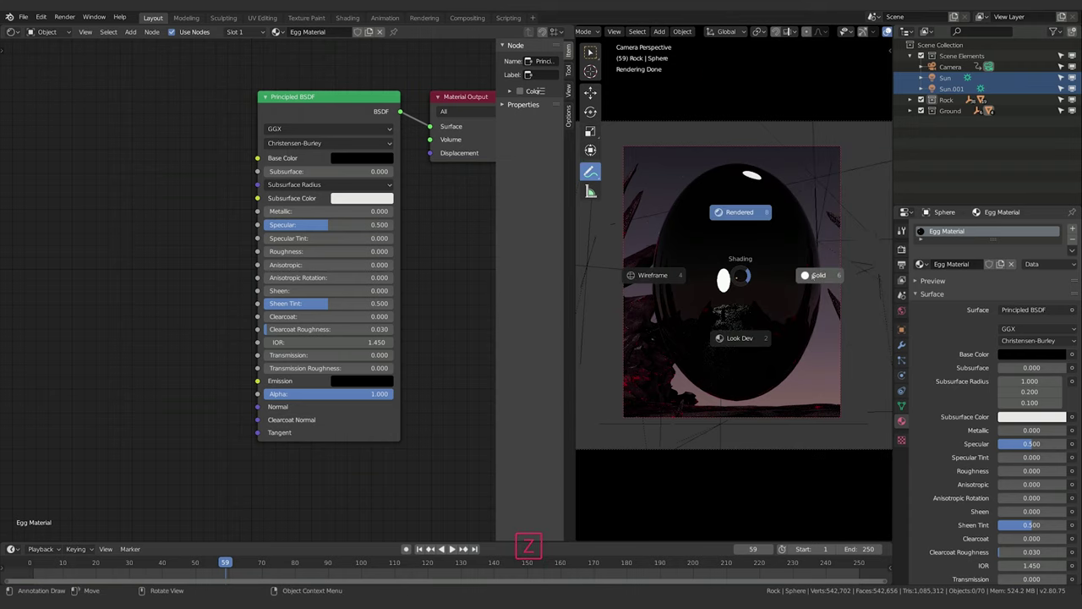
left_click(643, 279)
key("v")
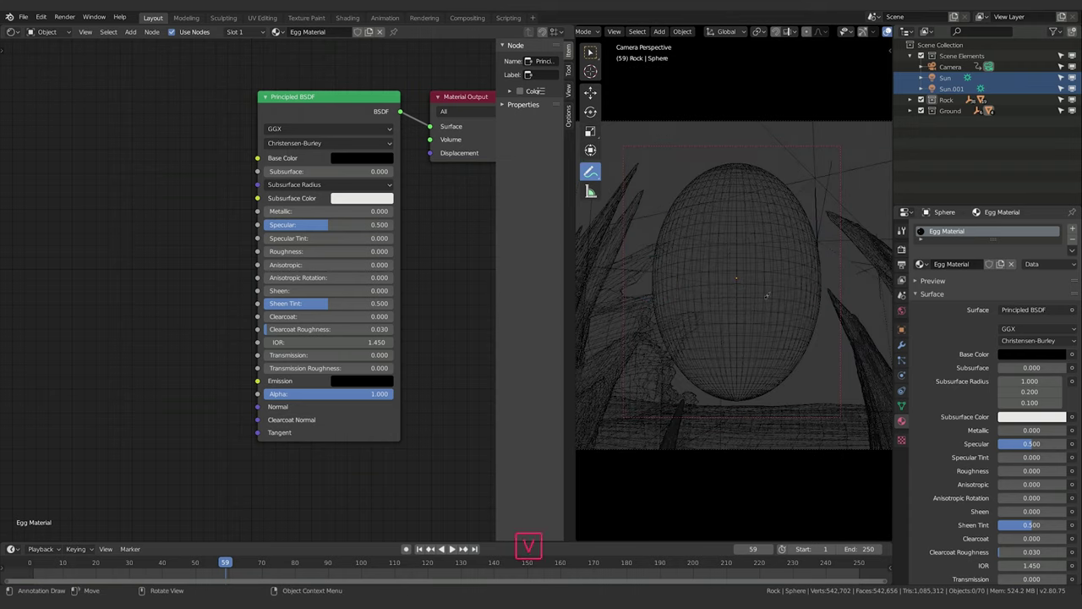
left_click(590, 52)
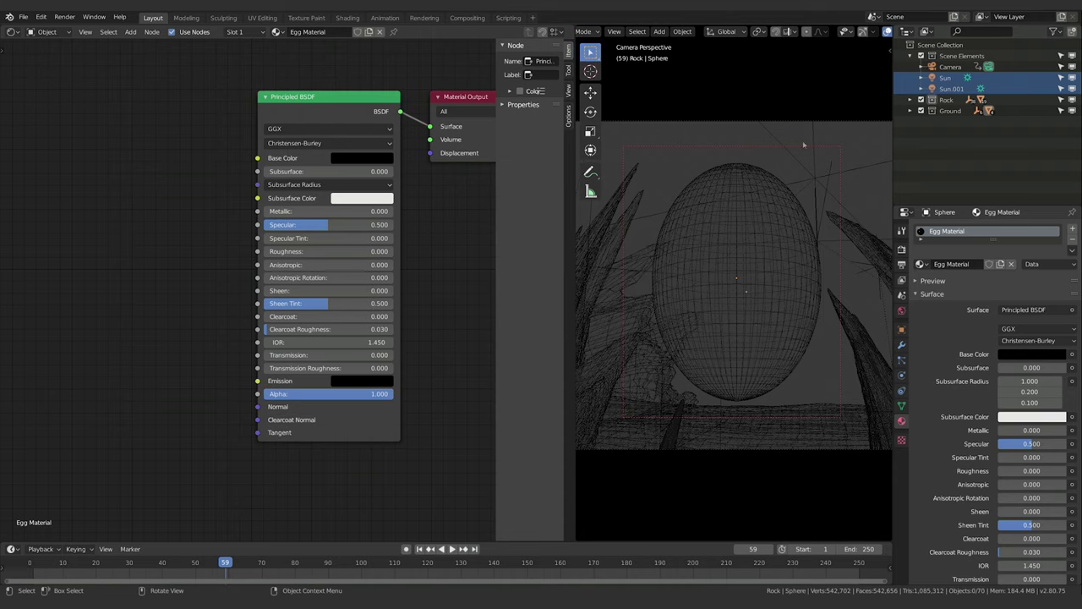
key("n")
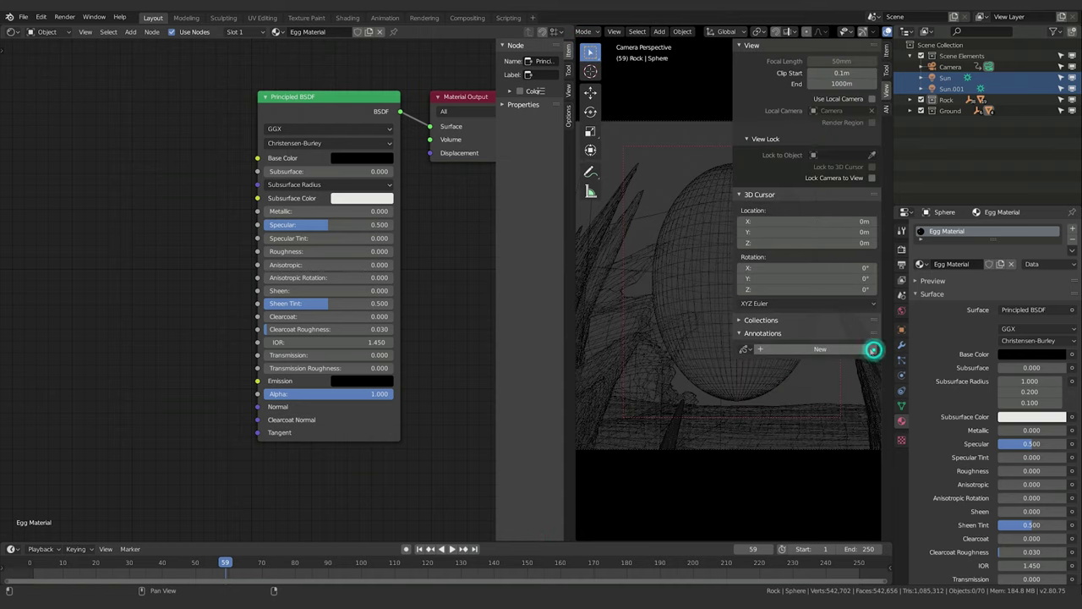
key("n")
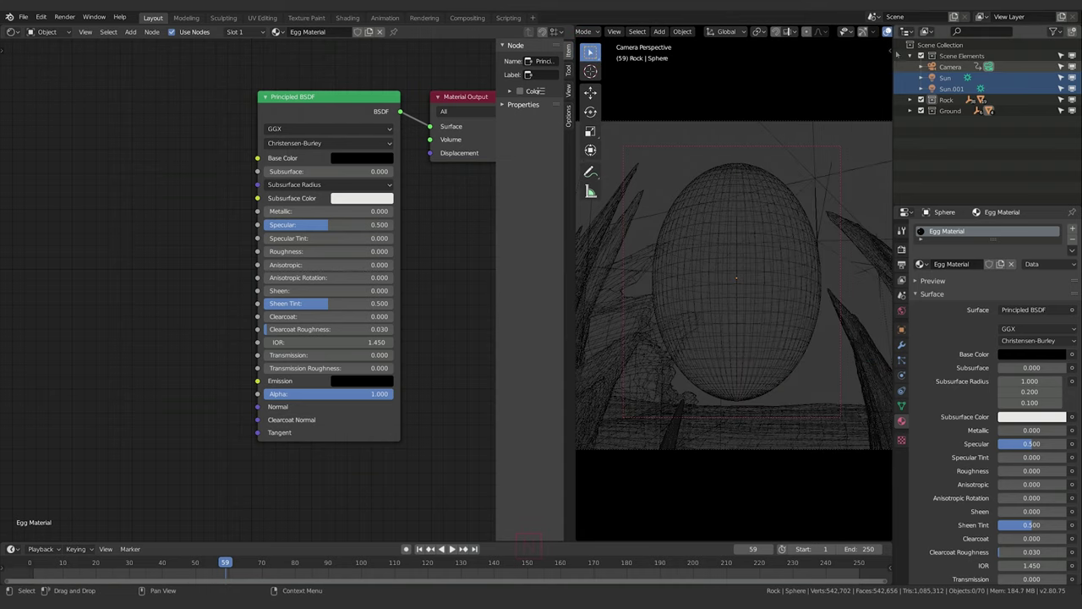
Select the egg and enter Edit Mode with face selection enabled.
scroll(826, 190, "up", 2)
key("grave")
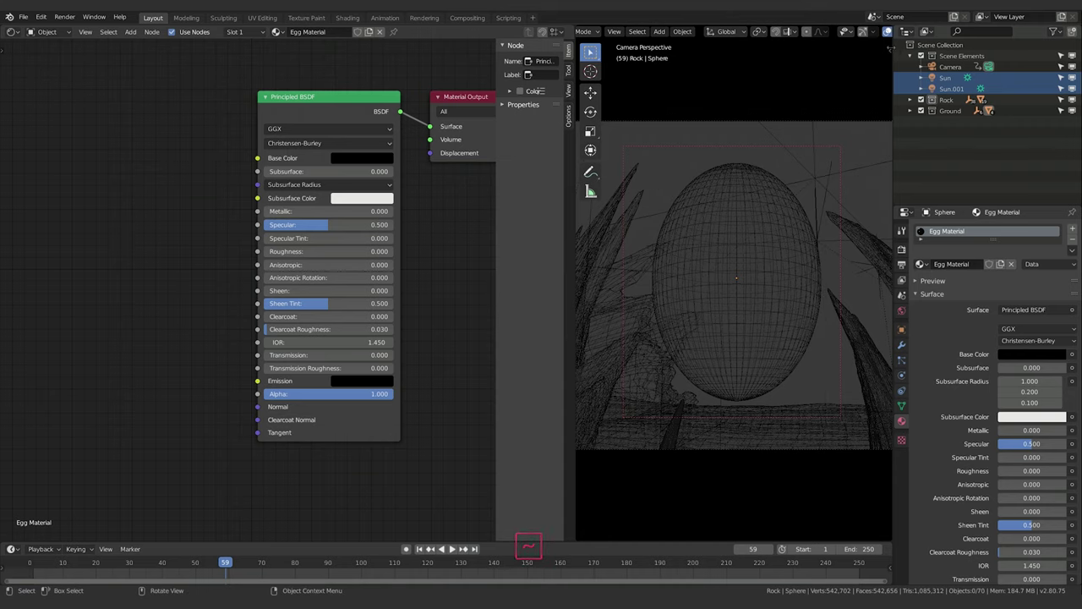
left_click(736, 312)
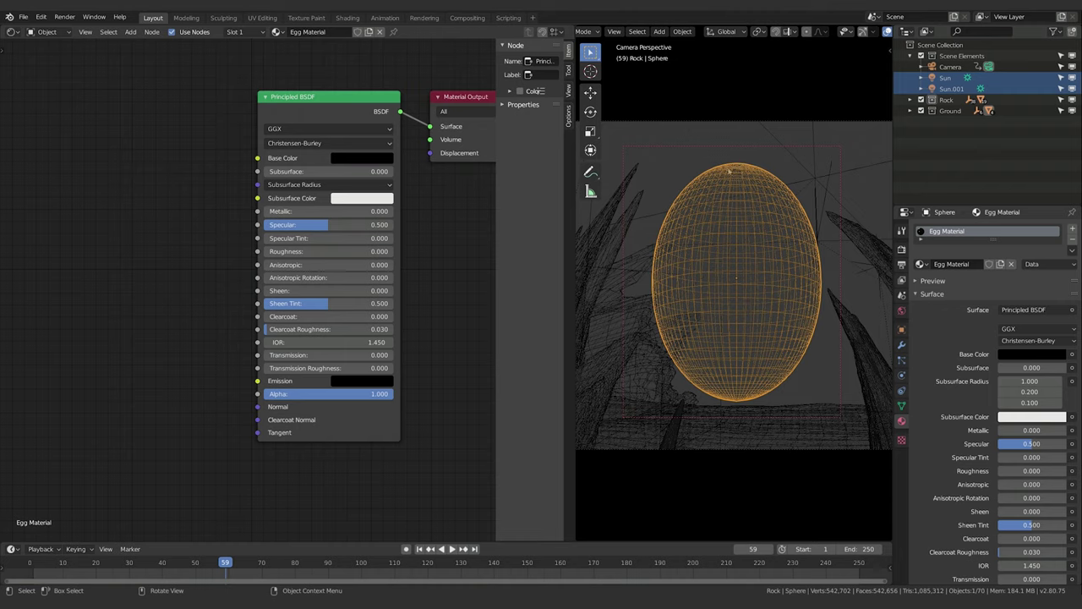
scroll(833, 34, "up", 3)
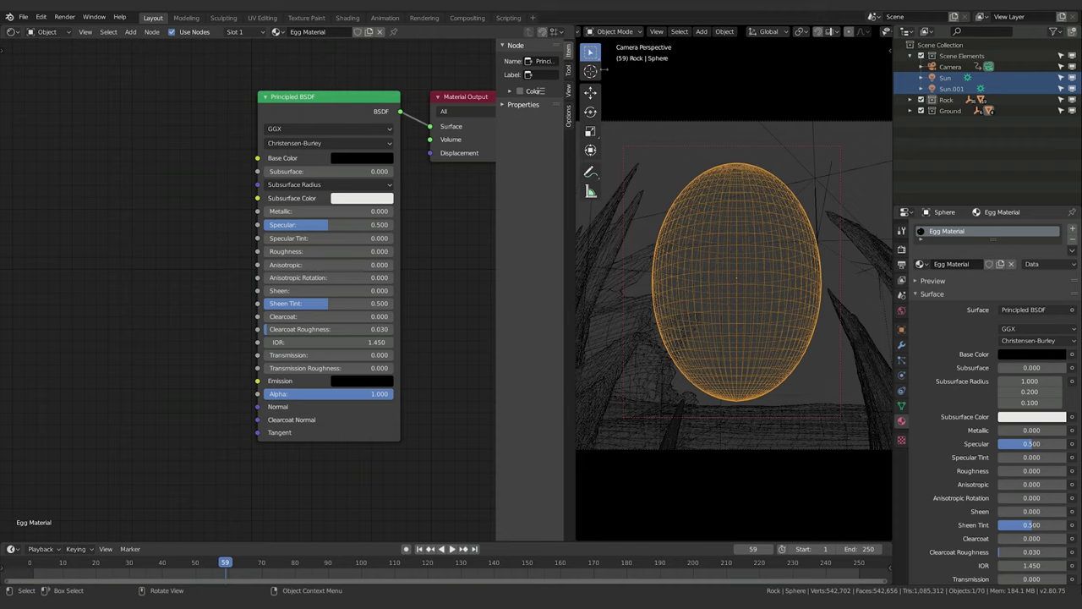
scroll(780, 34, "down", 4)
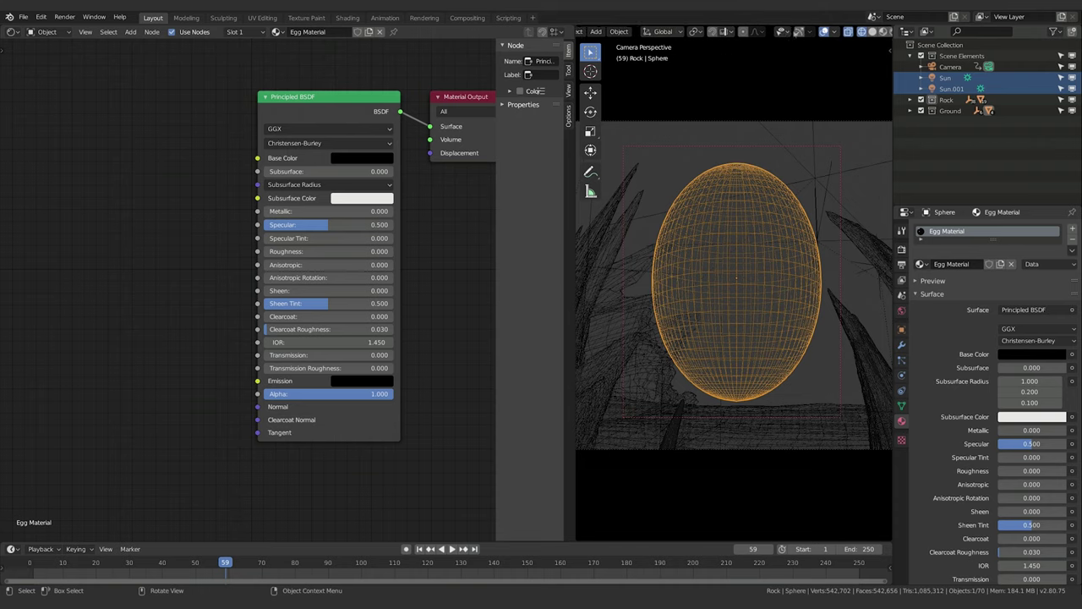
key("Tab")
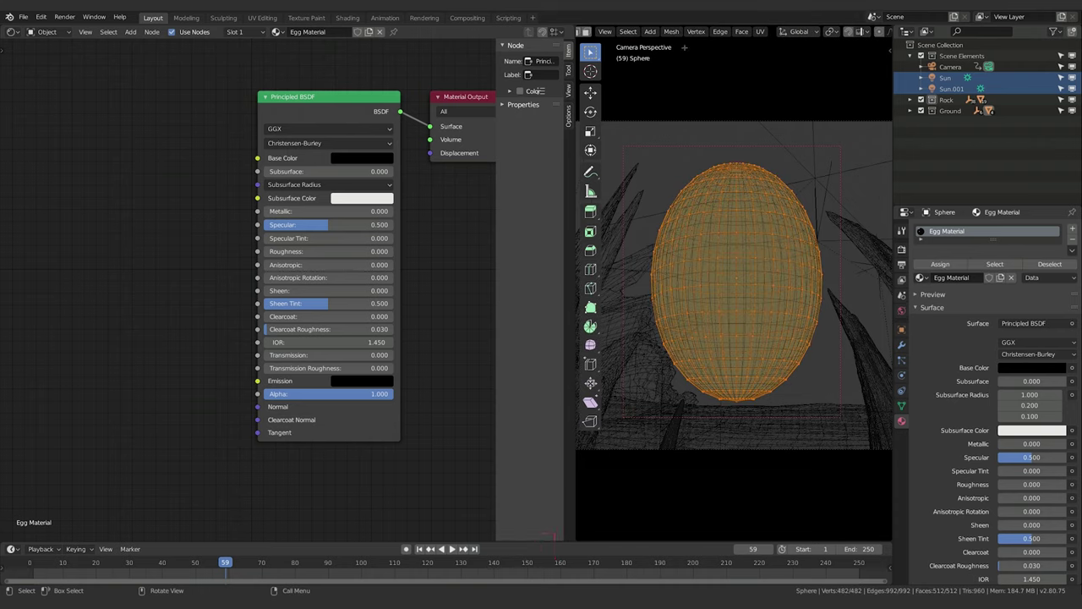
scroll(598, 36, "up", 4)
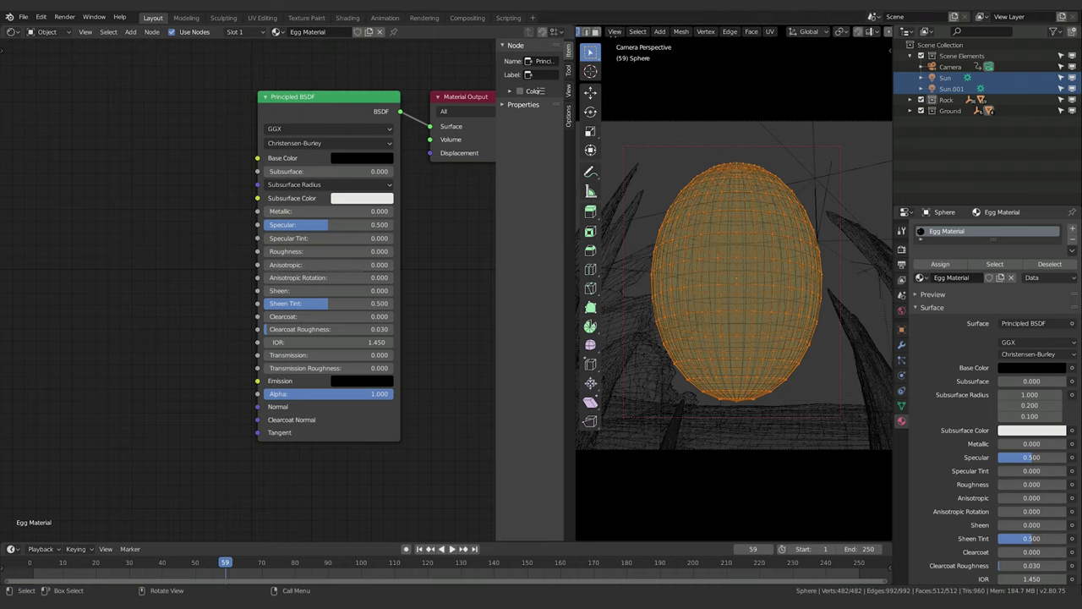
left_click(640, 31)
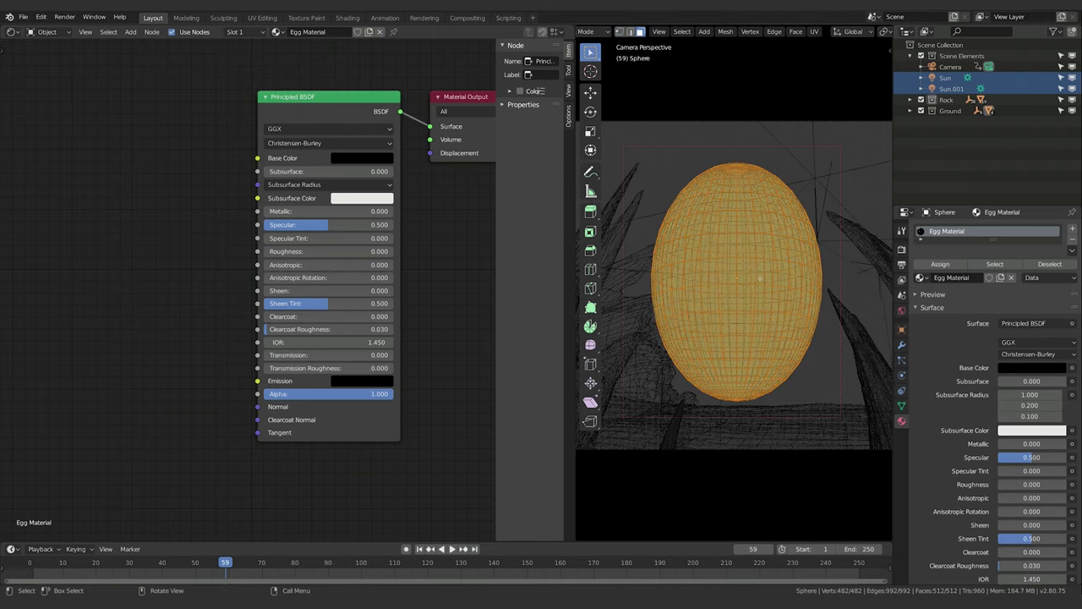
Select single faces of the egg one after another, ending with a face slightly above and right of its center.
left_click(759, 279)
left_click(725, 347)
left_click(669, 273)
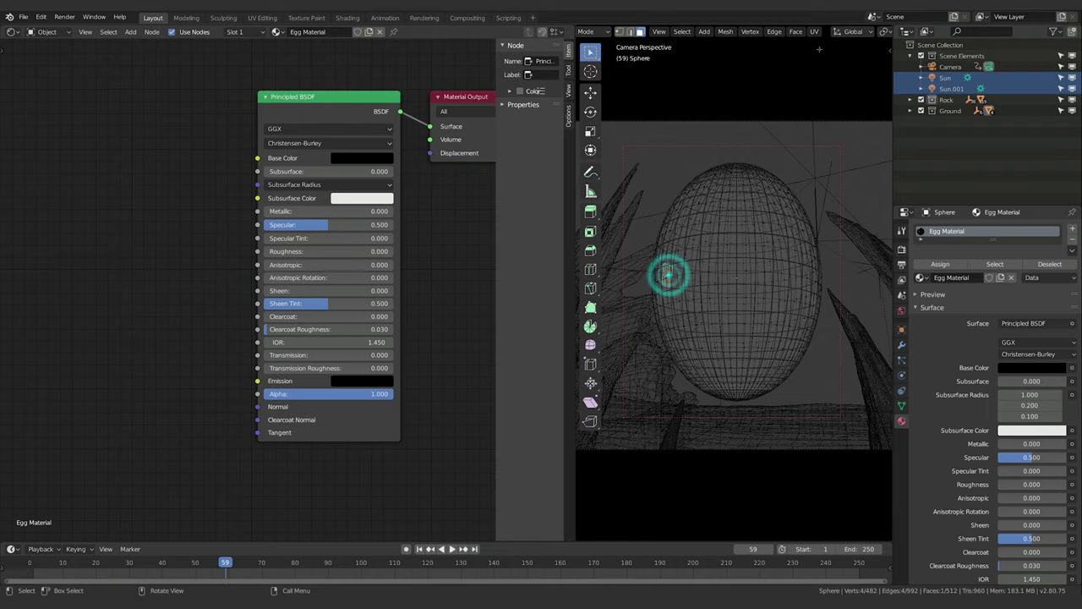
scroll(676, 32, "down", 4)
left_click(710, 278)
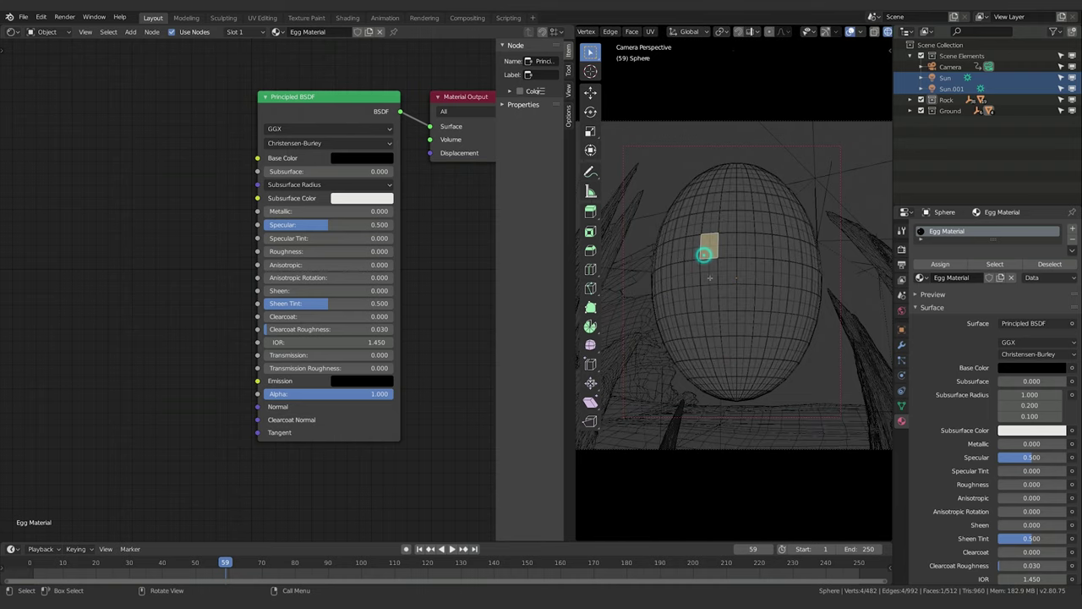
left_click(734, 250)
left_click(744, 317)
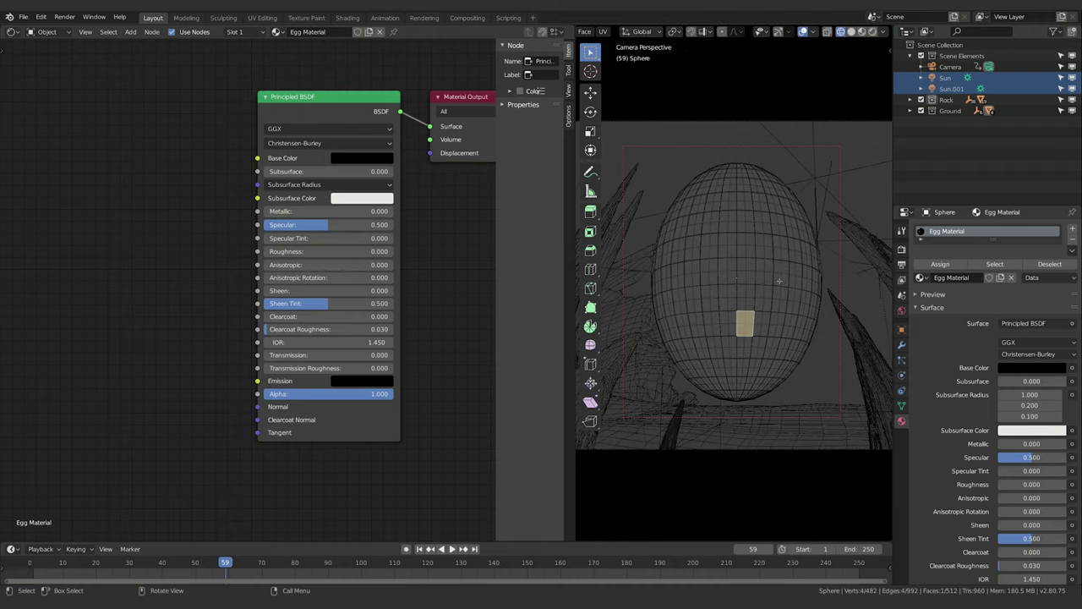
left_click(764, 236)
Turn on the display of face normals in the viewport overlays.
left_click(812, 31)
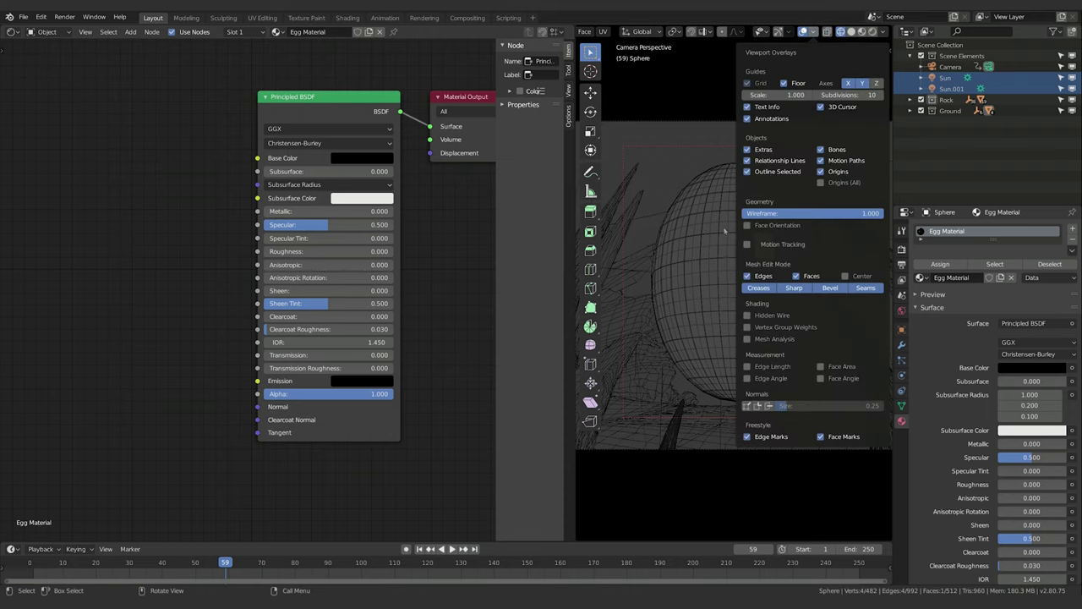
left_click(803, 31)
left_click(802, 31)
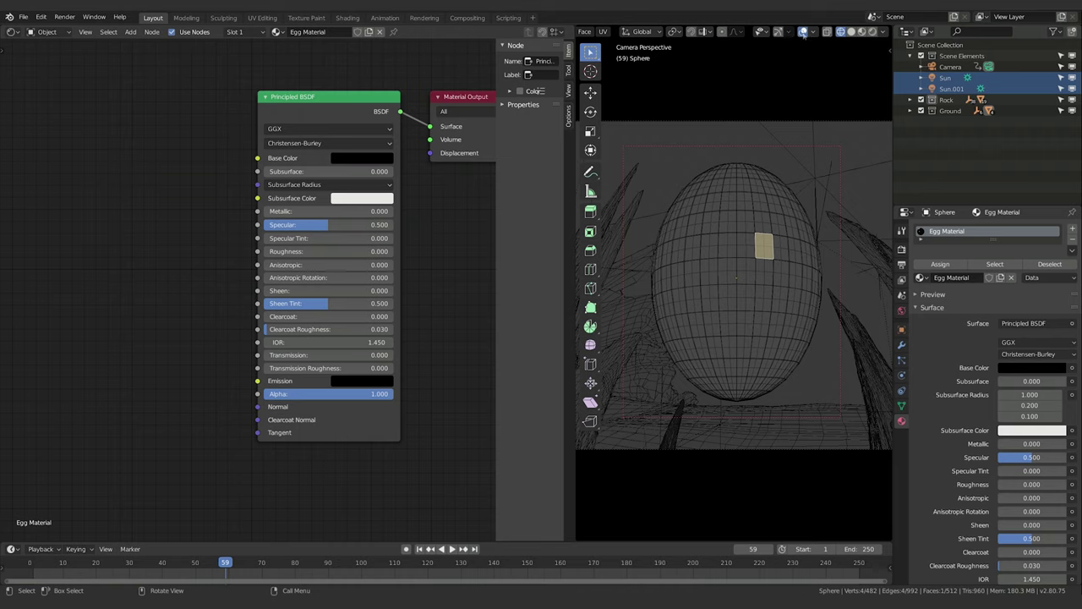
left_click(812, 31)
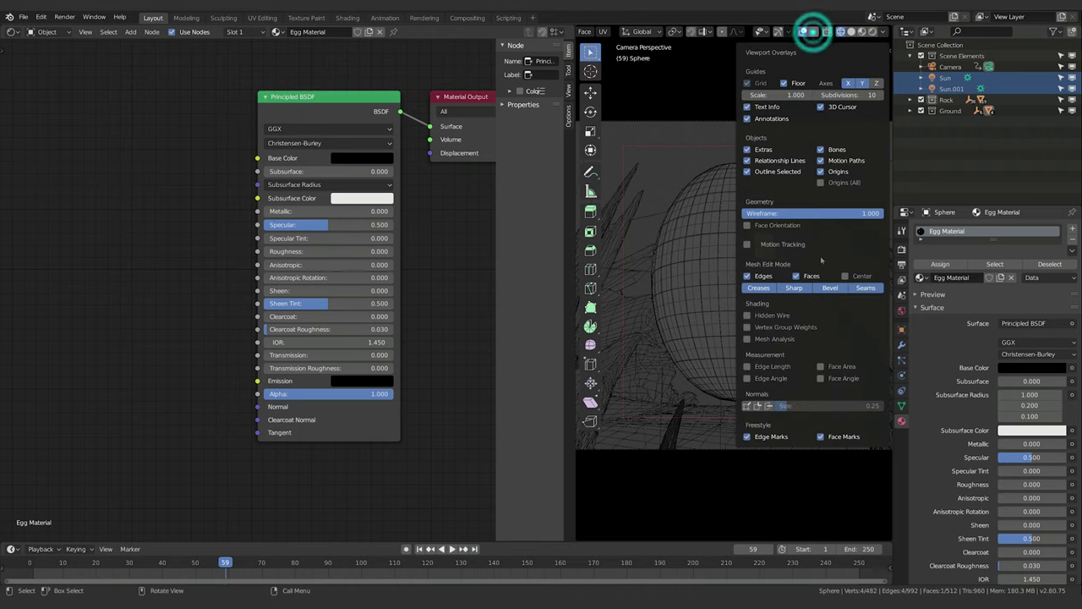
left_click(767, 405)
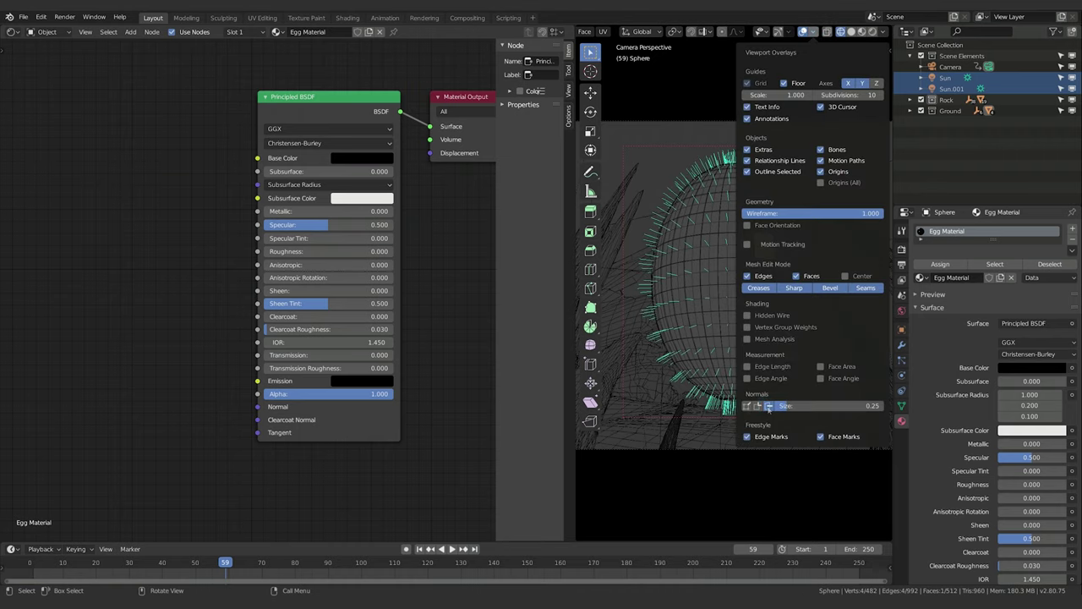
Set the display size of the face normals to 0.42 and select a single face left of the egg's center.
mouse_move(785, 406)
left_mouse_down()
mouse_move(810, 406)
mouse_move(769, 406)
left_mouse_up()
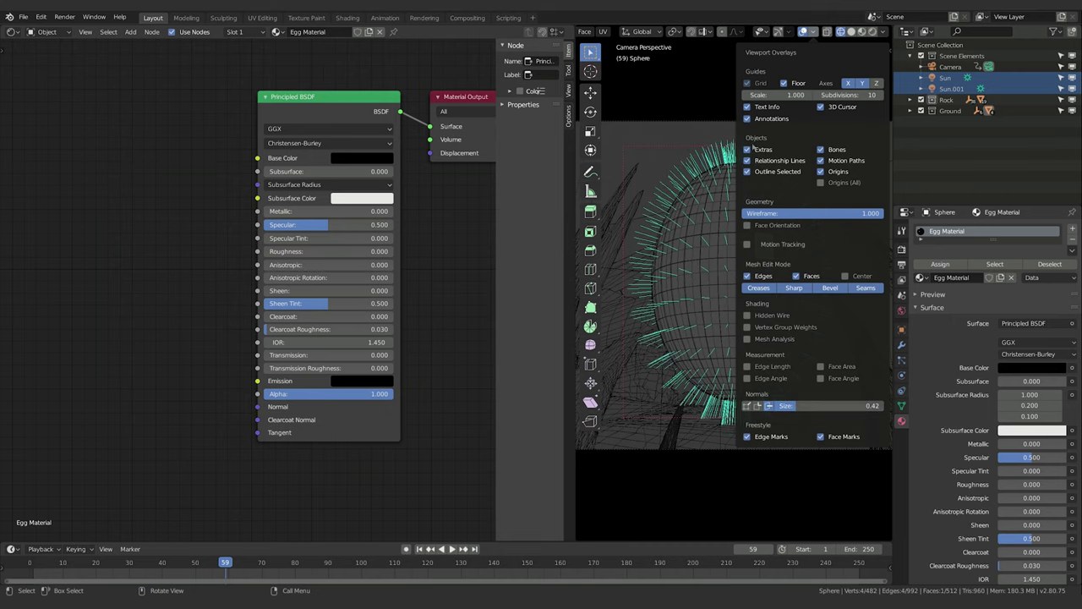
left_click(814, 30)
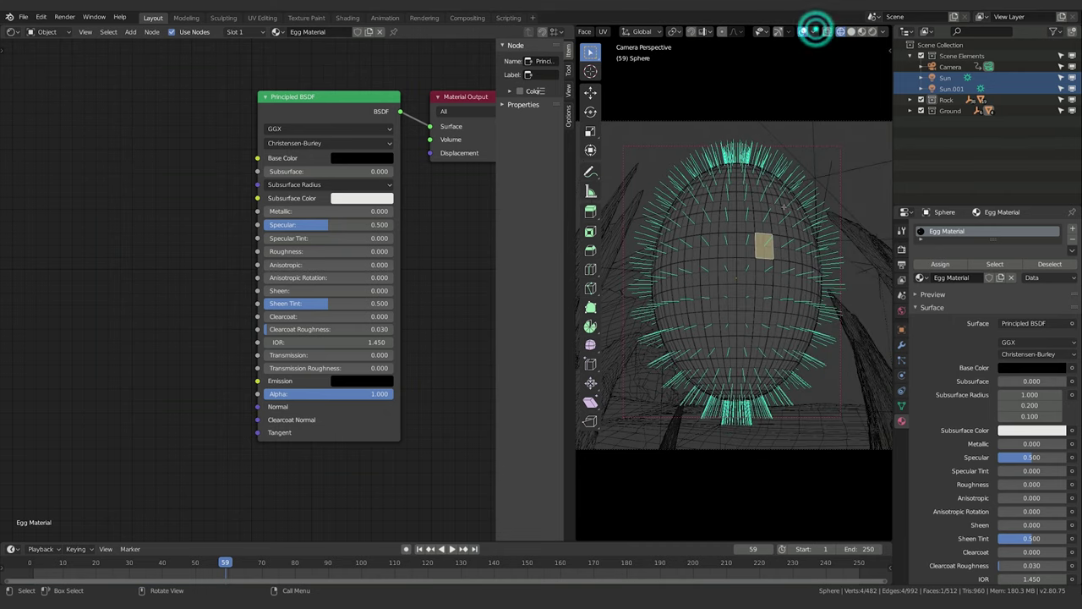
left_click(744, 284)
right_click_drag(744, 283, 802, 245, "shift")
mouse_move(725, 272)
left_mouse_down()
mouse_move(676, 275)
mouse_move(705, 295)
mouse_move(704, 267)
mouse_move(738, 245)
mouse_move(740, 265)
mouse_move(726, 268)
left_mouse_up()
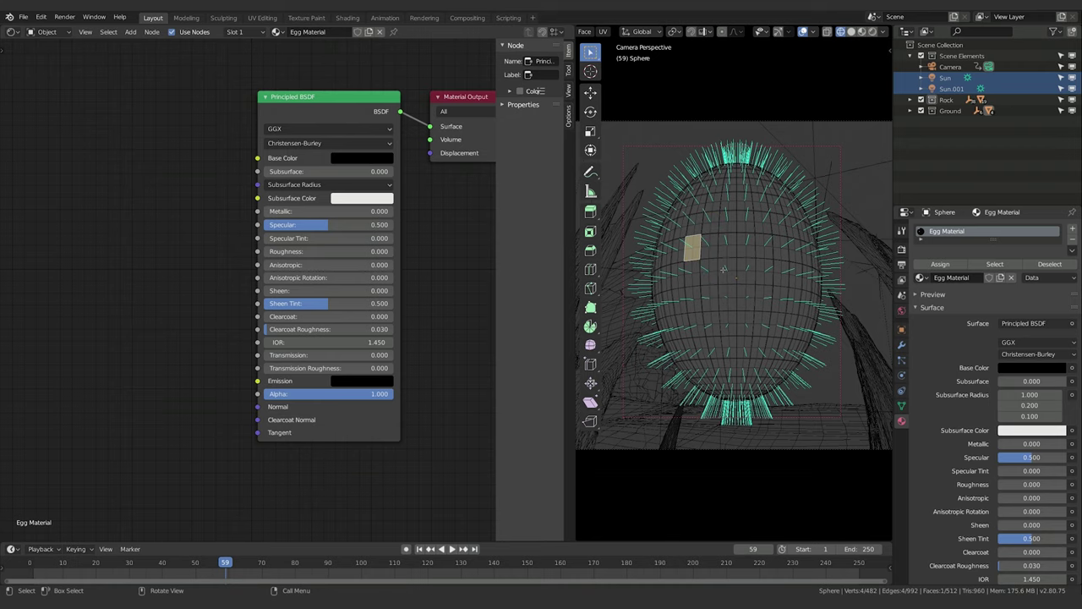
Switch the viewport to Solid shading and select a two-by-two block of faces left of the egg's center.
key("z")
left_click(825, 248)
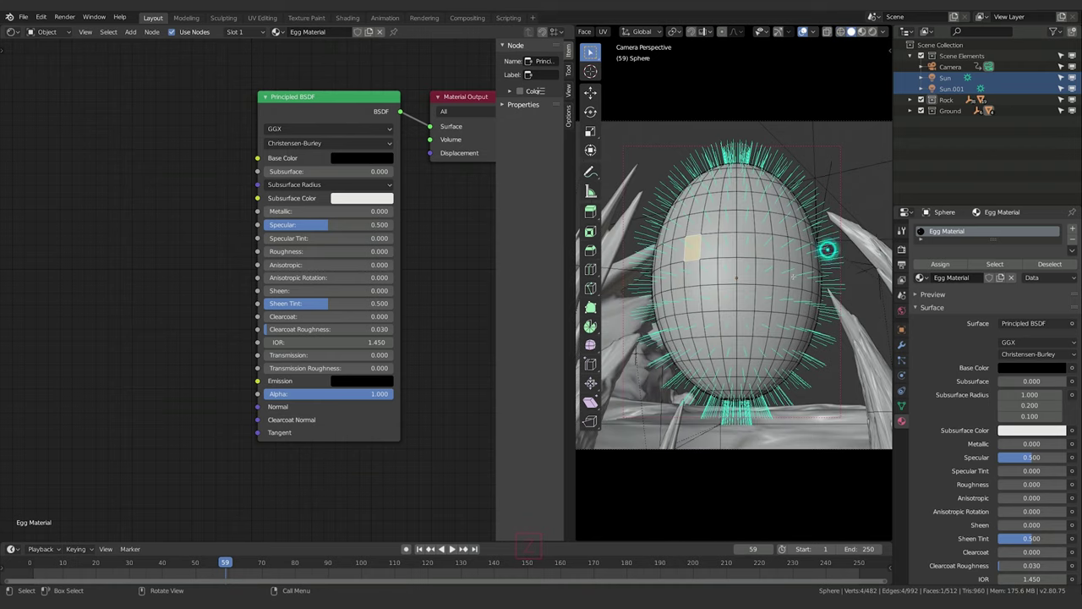
left_click_drag(692, 247, 764, 271)
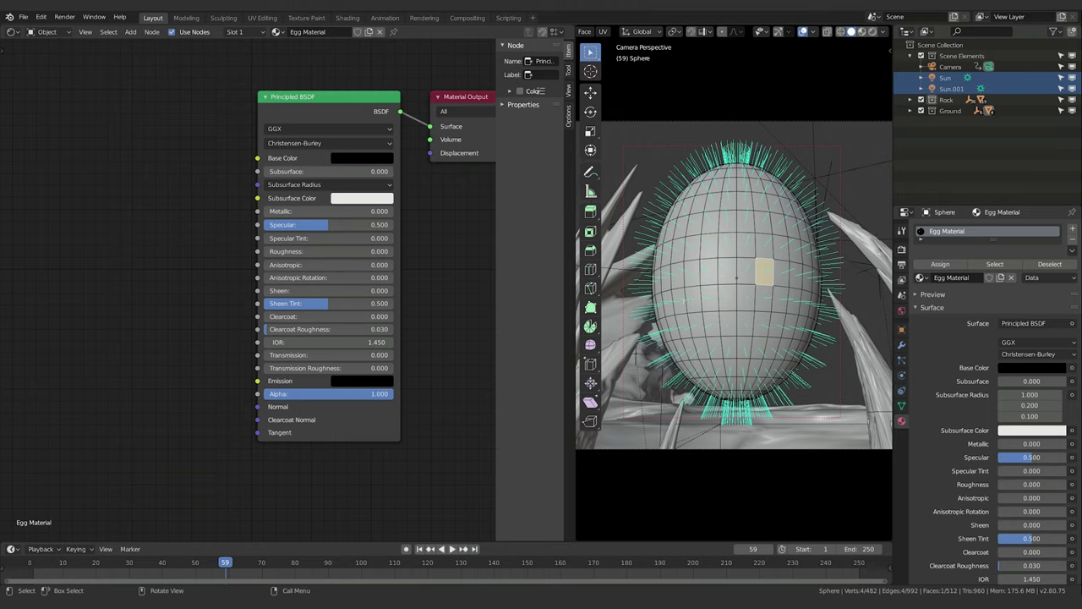
left_click_drag(765, 271, 695, 269)
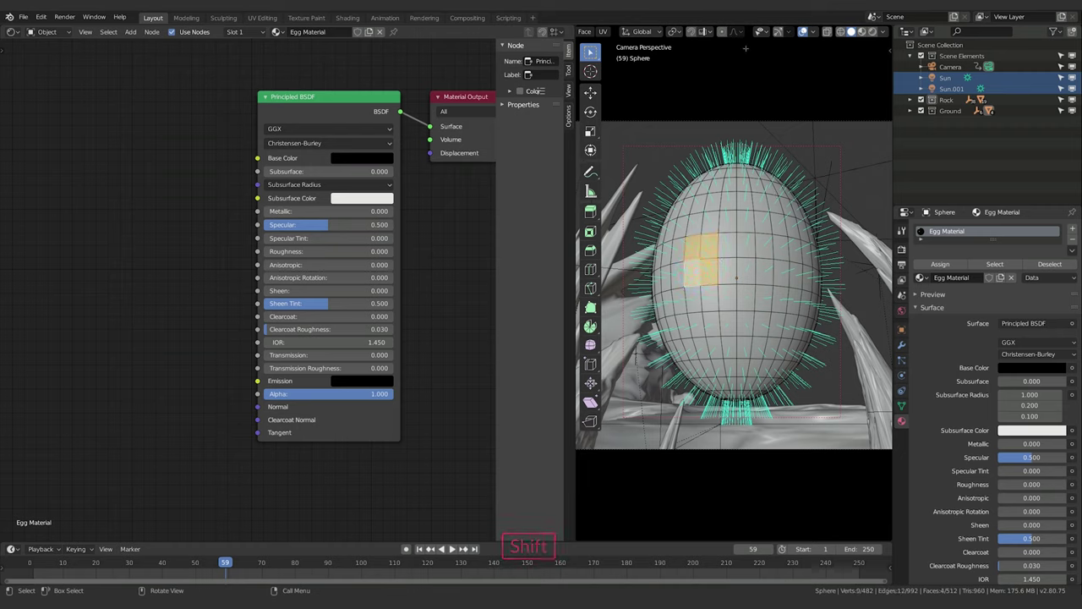
Flip the normals of the four selected faces and select a single face at the egg's center.
scroll(761, 33, "up", 4)
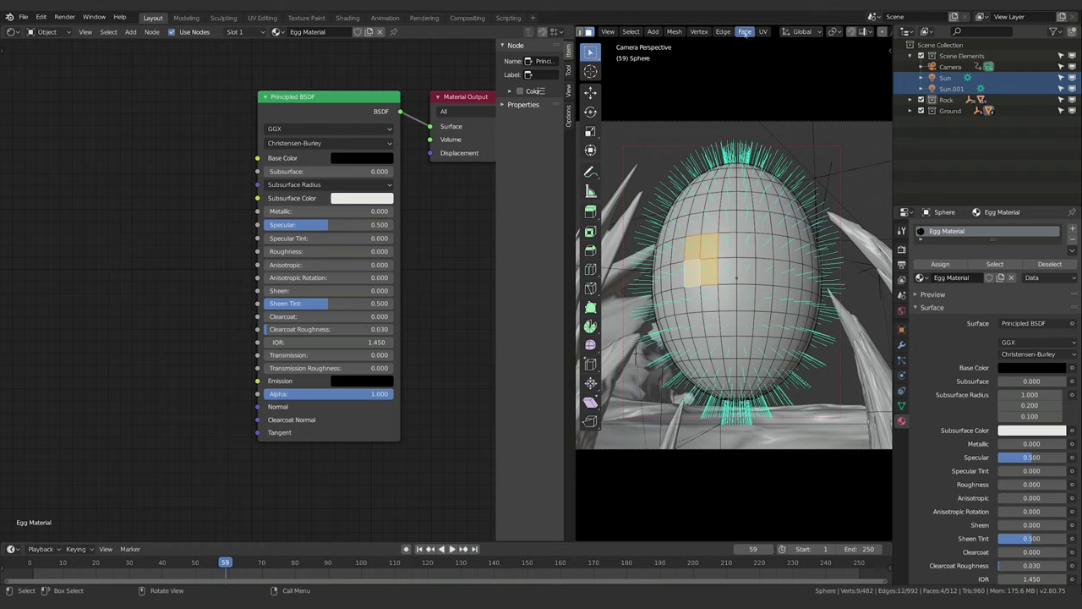
left_click(744, 31)
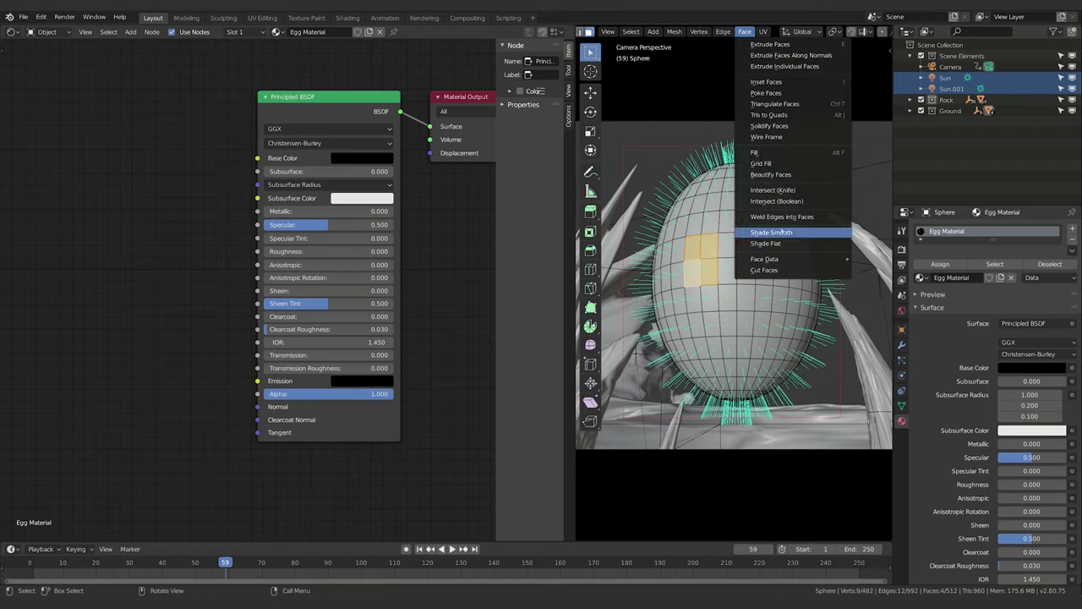
left_click(676, 31)
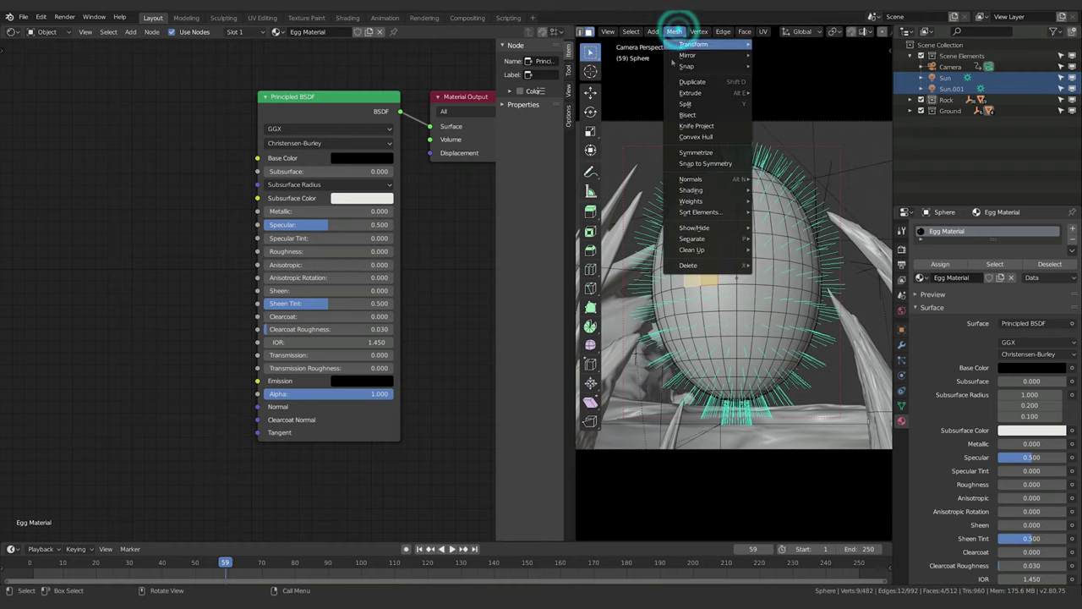
mouse_move(710, 178)
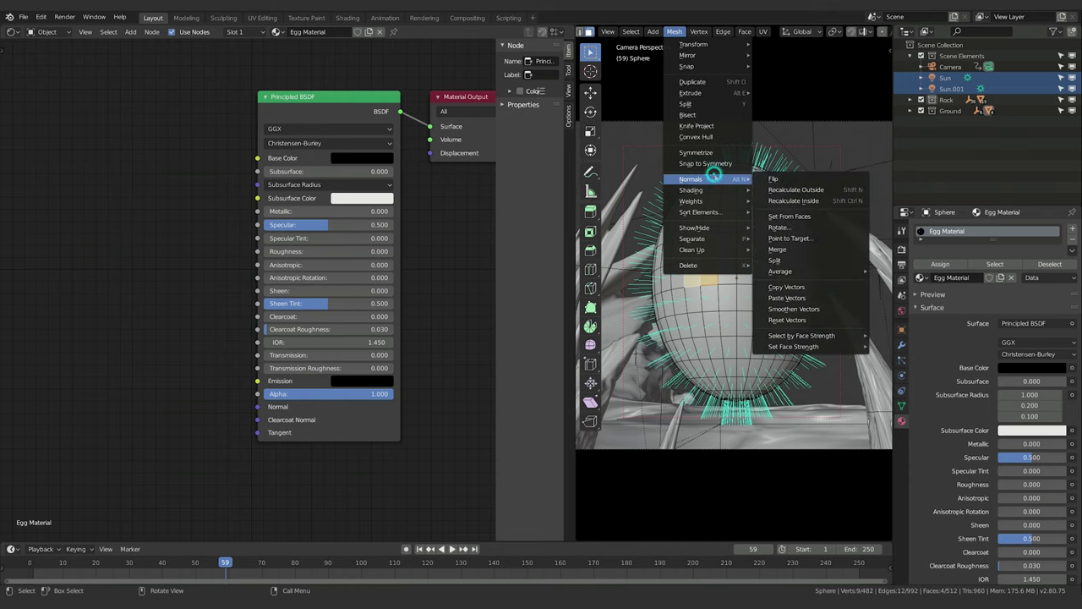
left_click(786, 180)
left_click(745, 270)
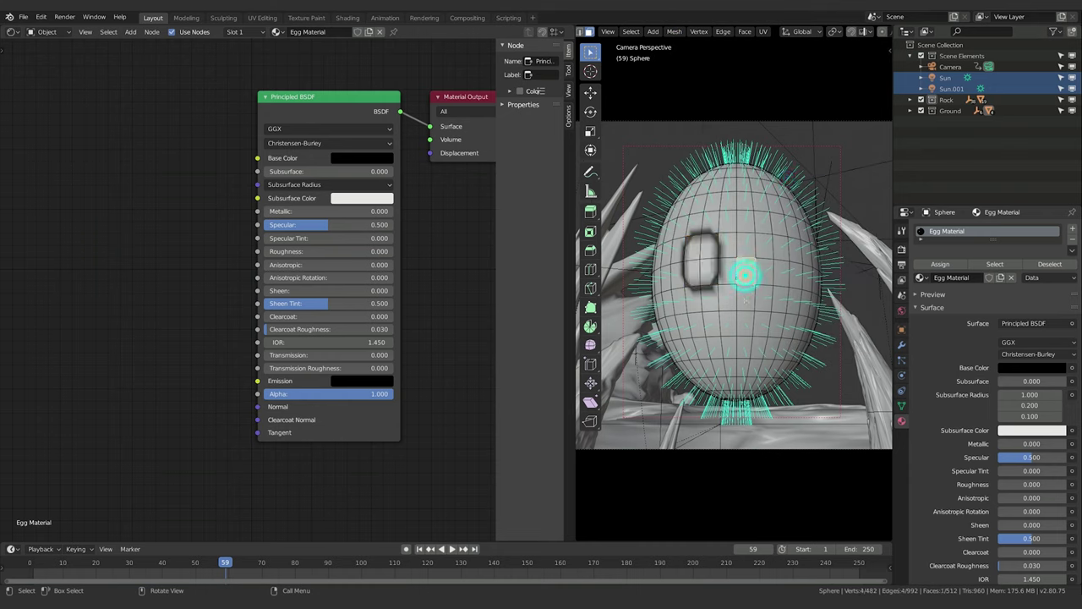
Examine the shading and normal direction of the flipped faces in Object Mode and Edit Mode from several angles.
key("Tab")
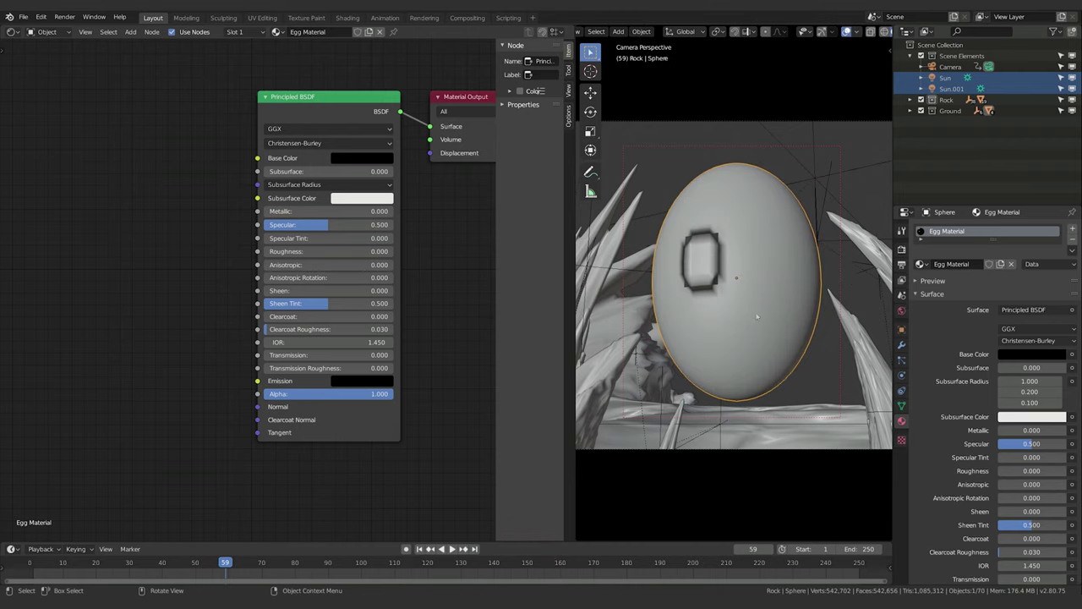
key("Tab")
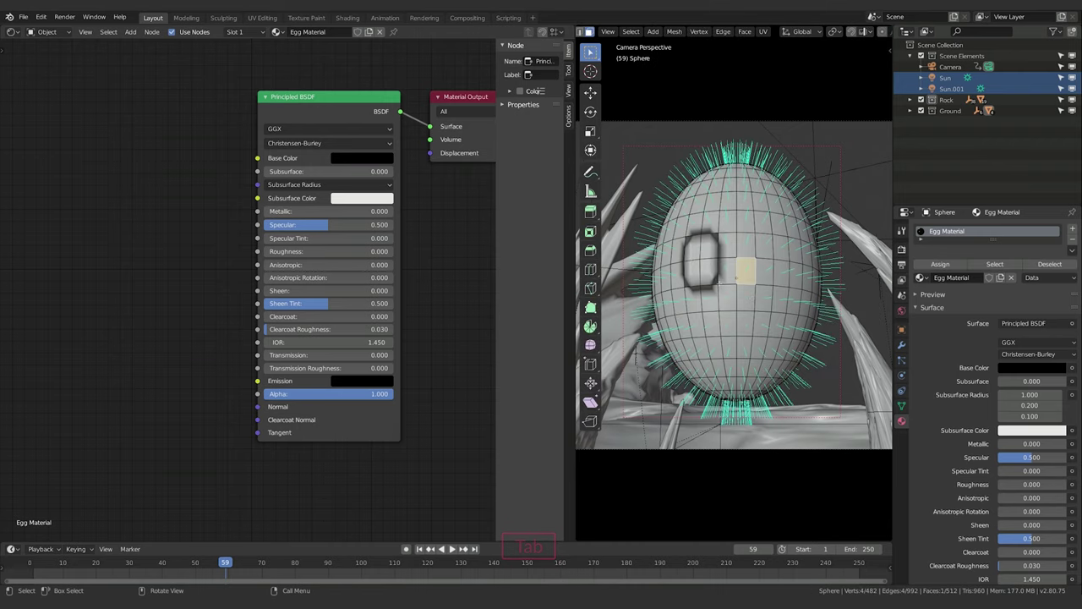
mouse_move(737, 272)
middle_mouse_down()
mouse_move(761, 279)
mouse_move(736, 276)
middle_mouse_up()
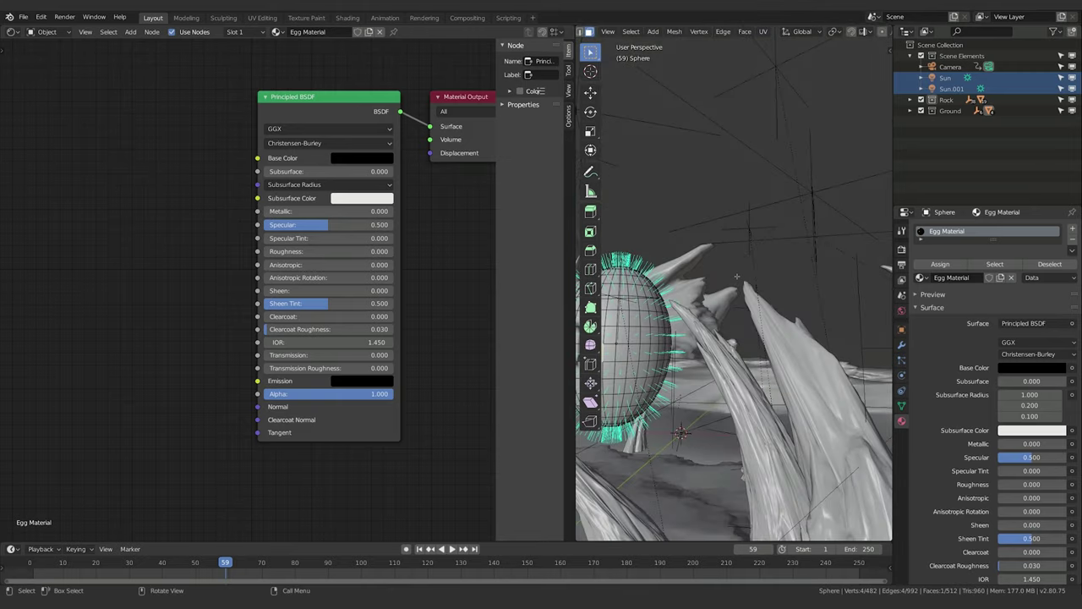
key("KP_Decimal")
scroll(651, 361, "down", 3)
middle_click_drag(651, 360, 755, 266)
key("KP_Decimal")
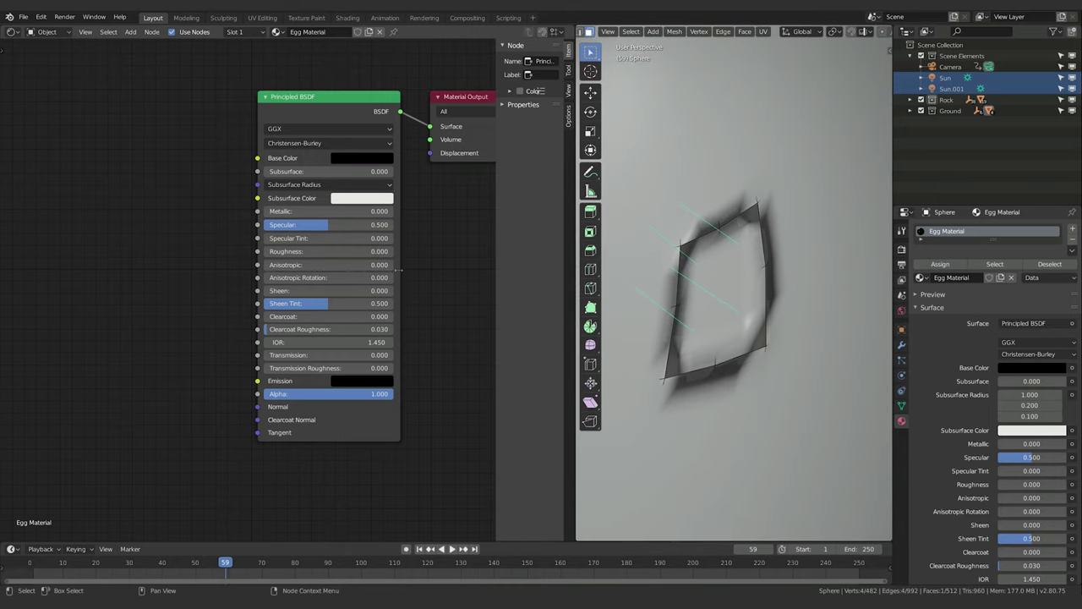
middle_click_drag(761, 317, 787, 279)
scroll(761, 309, "down", 4)
scroll(787, 279, "down", 4)
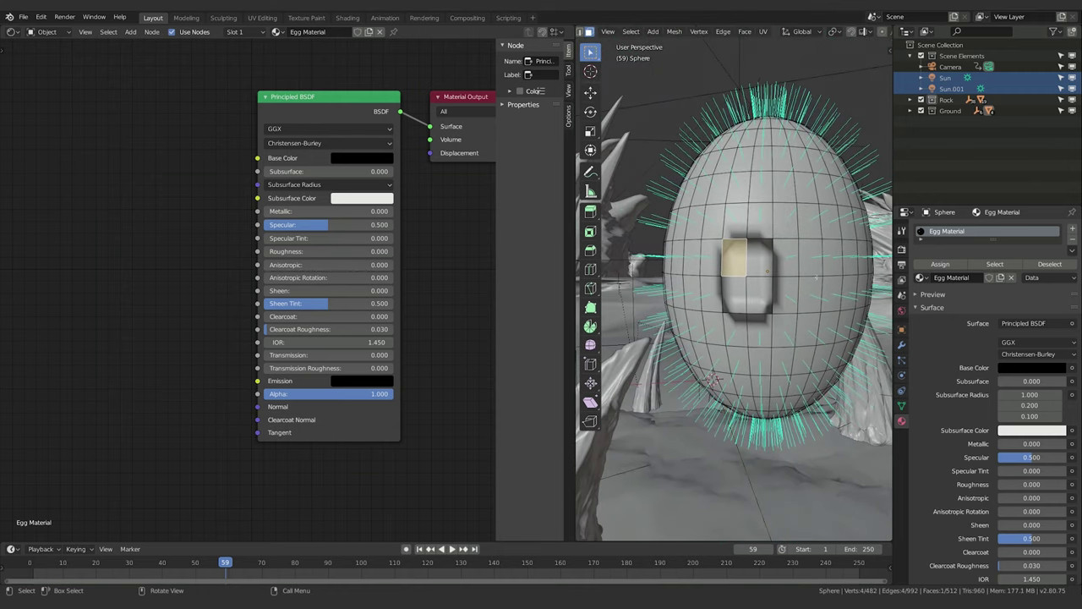
scroll(787, 282, "up", 5)
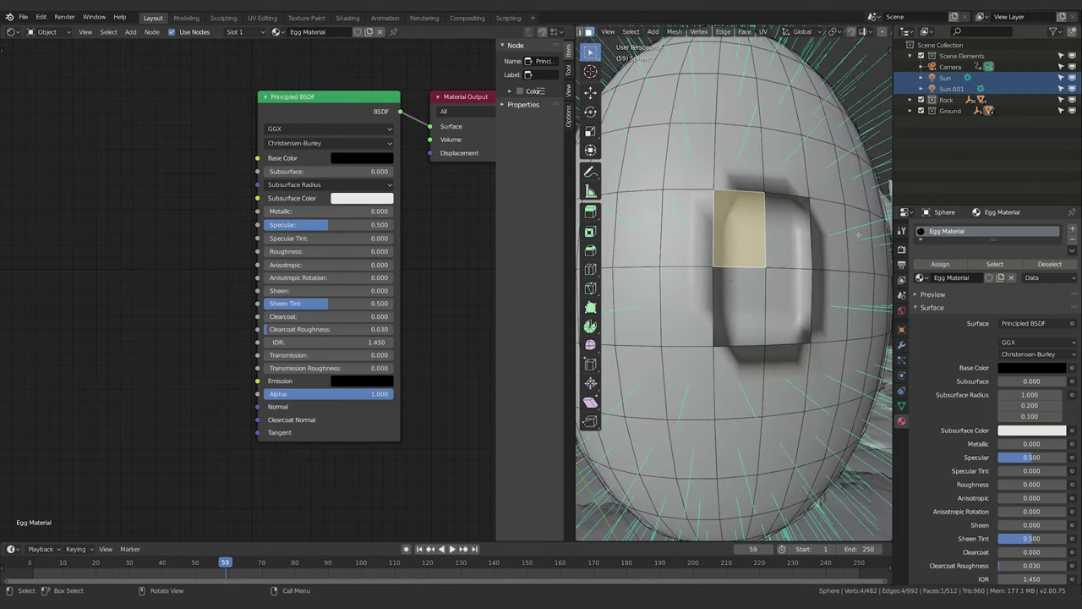
scroll(858, 235, "down", 4)
middle_click_drag(858, 235, 765, 267)
key("Tab")
key("Tab")
Select all faces of the egg and recalculate their normals to the outside.
key("a")
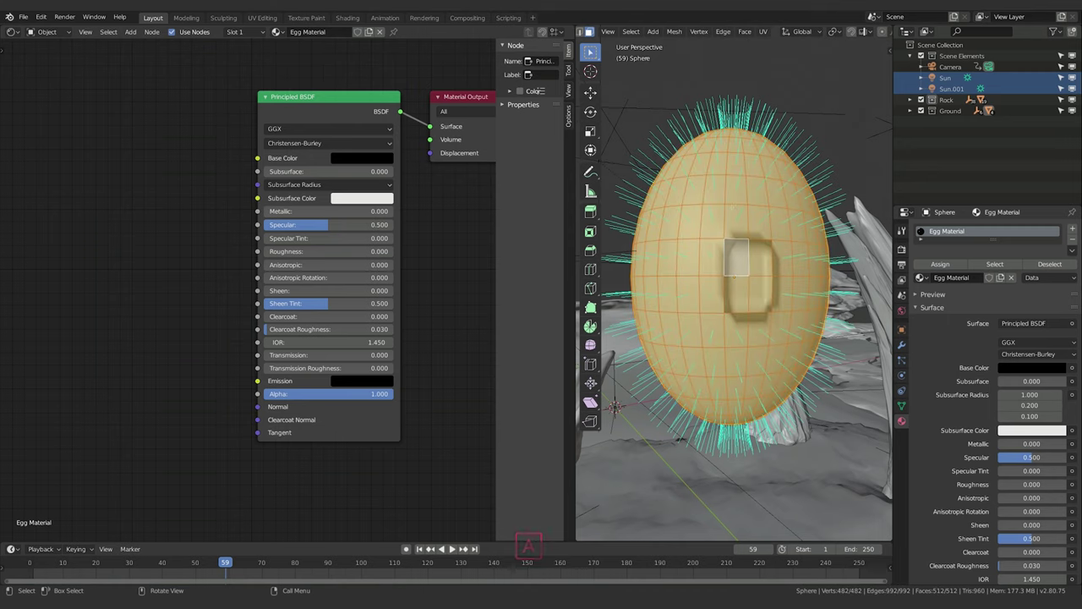
left_click(675, 31)
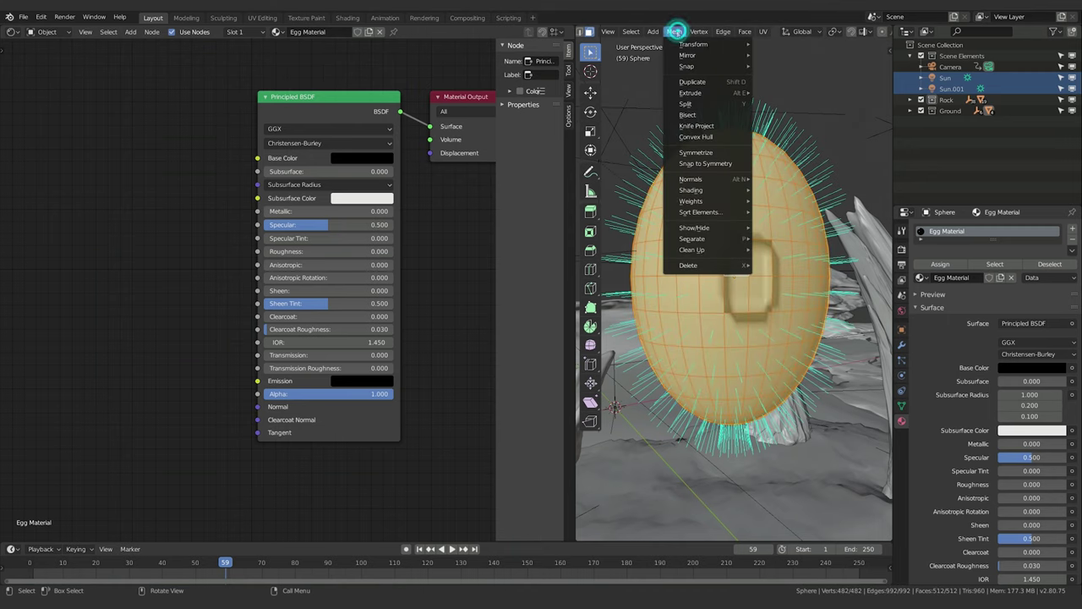
mouse_move(697, 180)
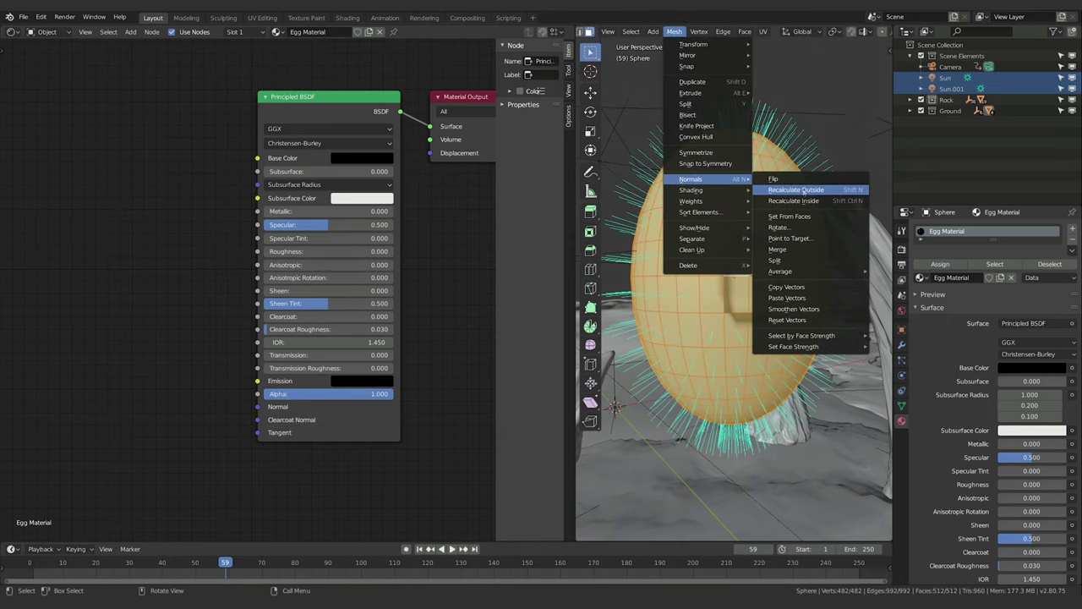
left_click(799, 189)
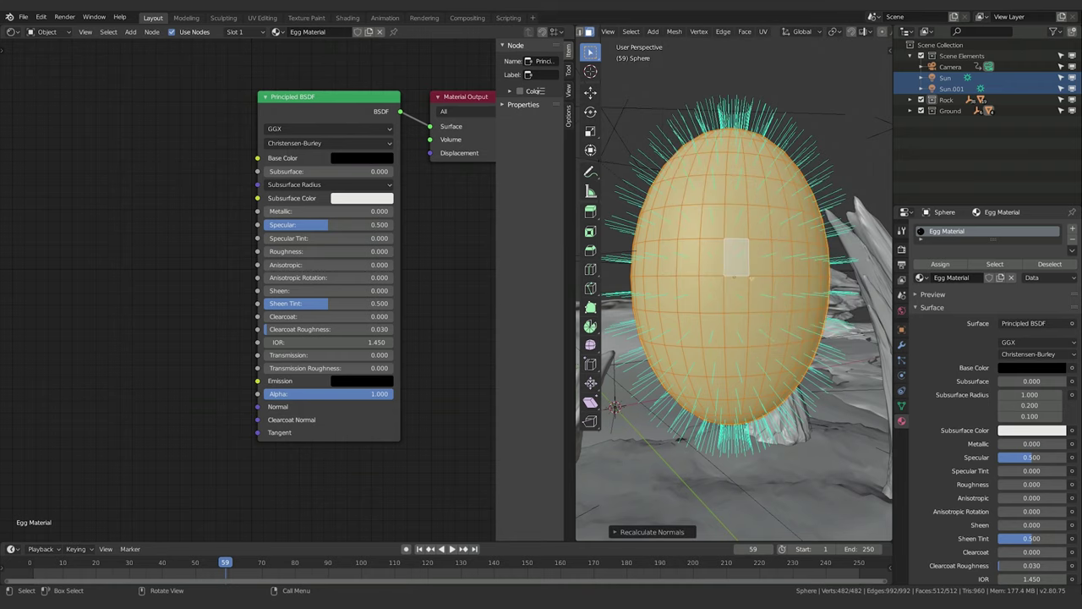
Inspect the corrected egg, go back to the camera view and leave Edit Mode.
middle_click_drag(731, 251, 760, 263)
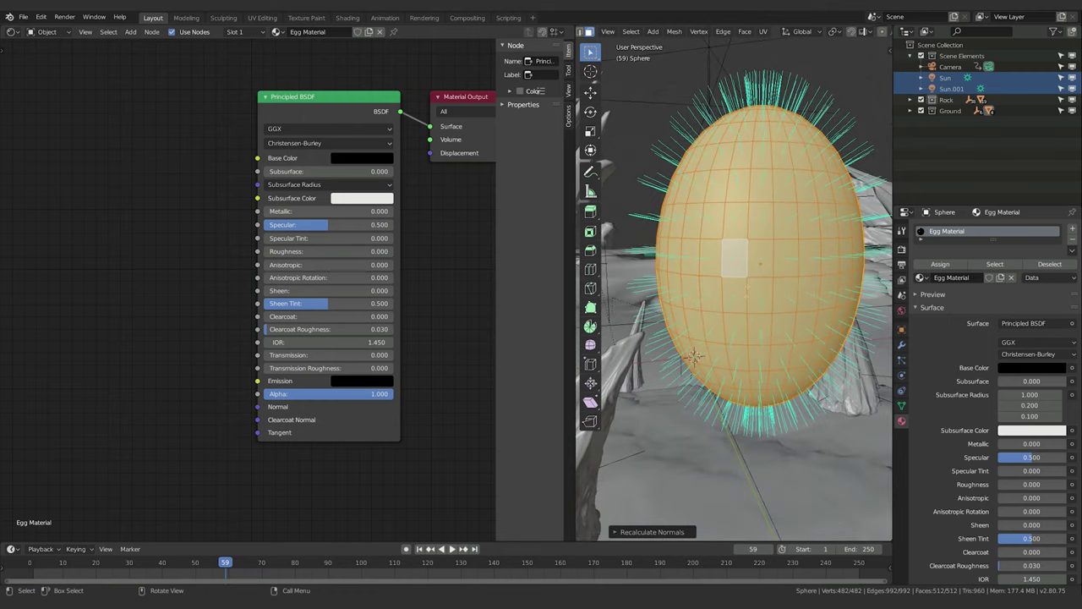
key("KP_0")
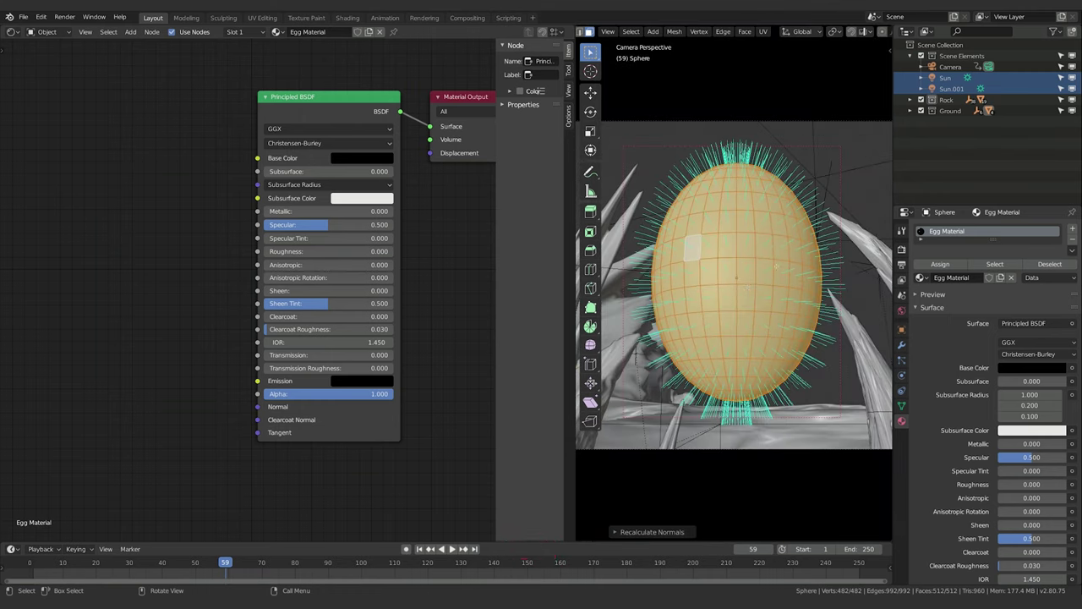
key("Tab")
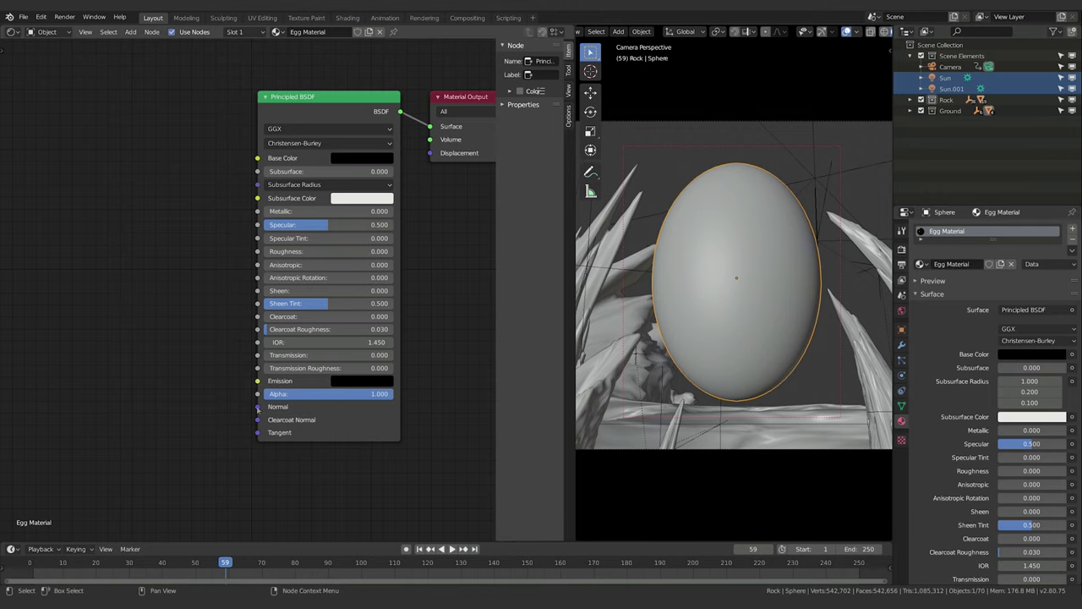
Switch the viewport to Rendered shading with the Principled BSDF node in view.
left_click_drag(258, 408, 201, 414)
left_click(856, 31)
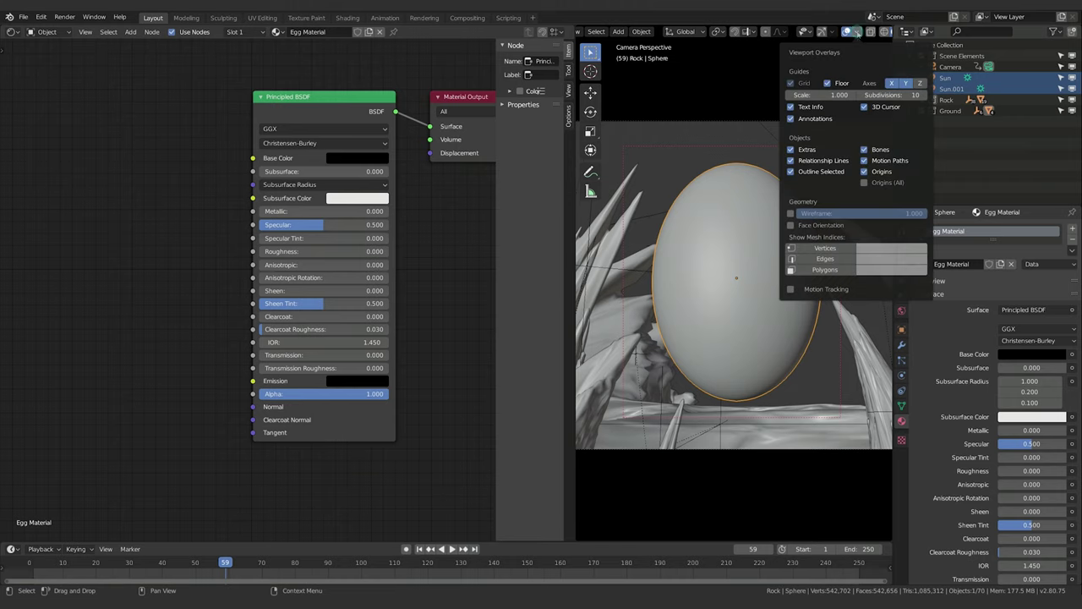
scroll(273, 356, "up", 1, "shift")
scroll(272, 356, "left", 4, "ctrl")
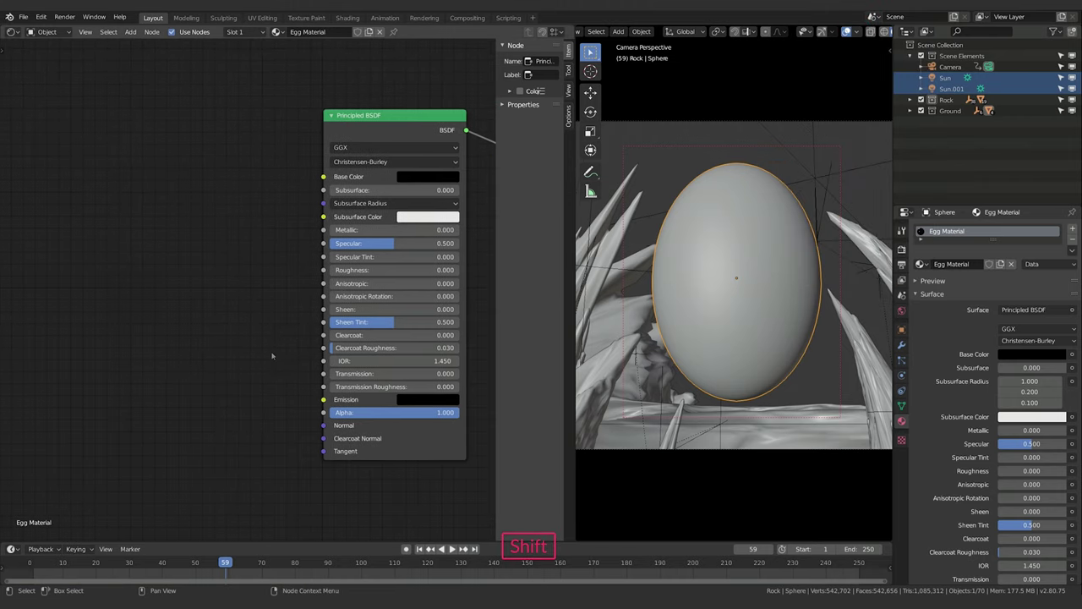
scroll(272, 356, "down", 2, "shift")
scroll(272, 356, "right", 3, "ctrl")
left_click(742, 249)
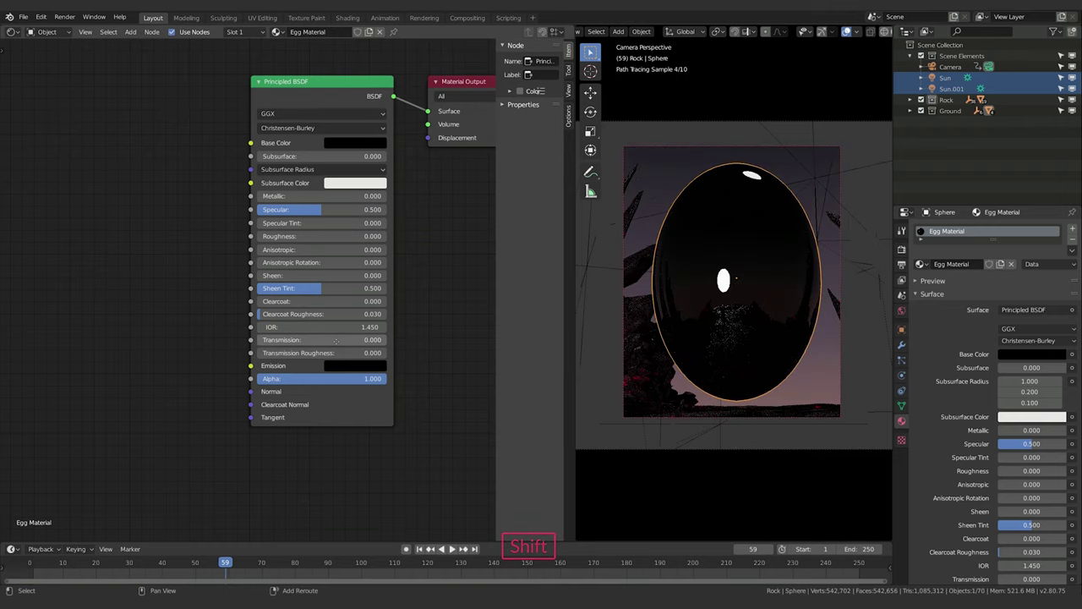
Add a Noise Texture node to the left of the Principled BSDF node.
middle_click_drag(91, 333, 150, 338)
key("shift+a")
type("noise")
key("Return")
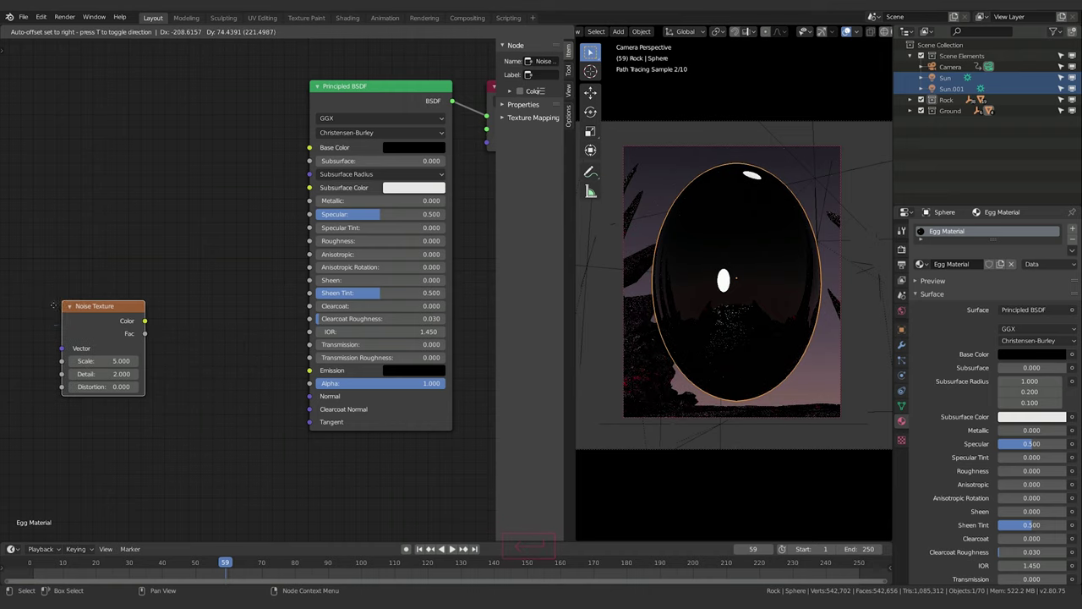
left_click(53, 307)
left_click(93, 311, "shift")
Add a Bump node between the Noise Texture and Principled BSDF, and connect the noise Fac output to its Height input.
key("shift+a")
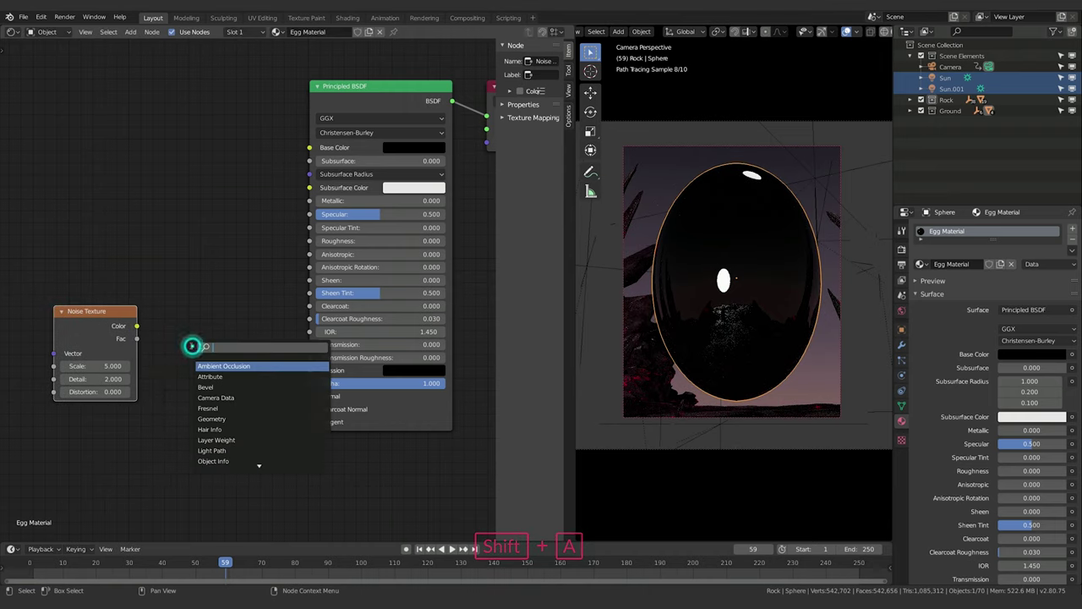
type("bum")
key("Return")
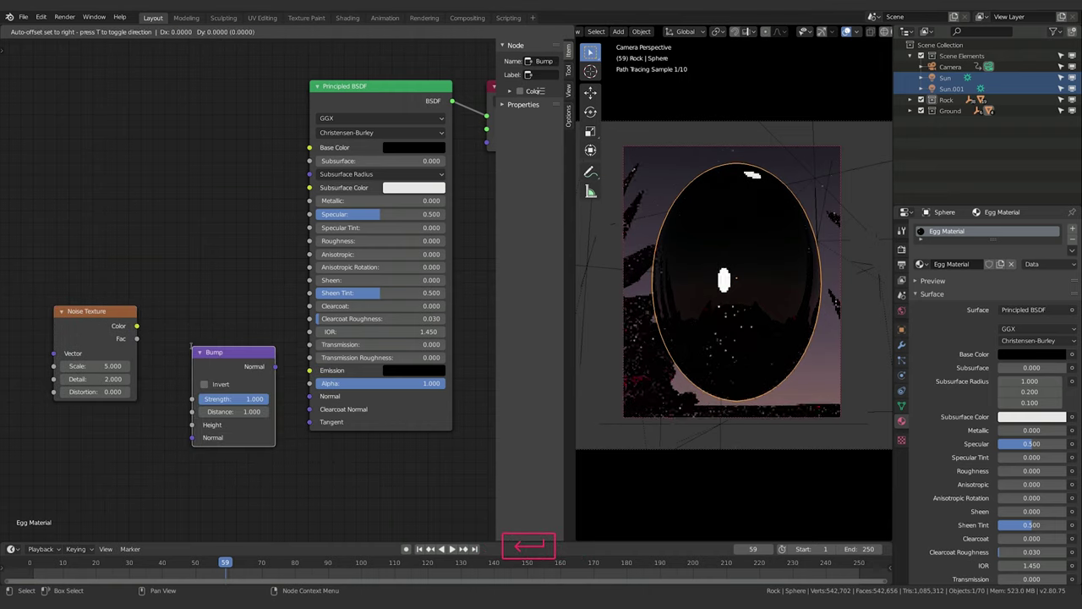
left_click(193, 344)
left_click_drag(87, 313, 98, 312)
left_click_drag(147, 337, 194, 423)
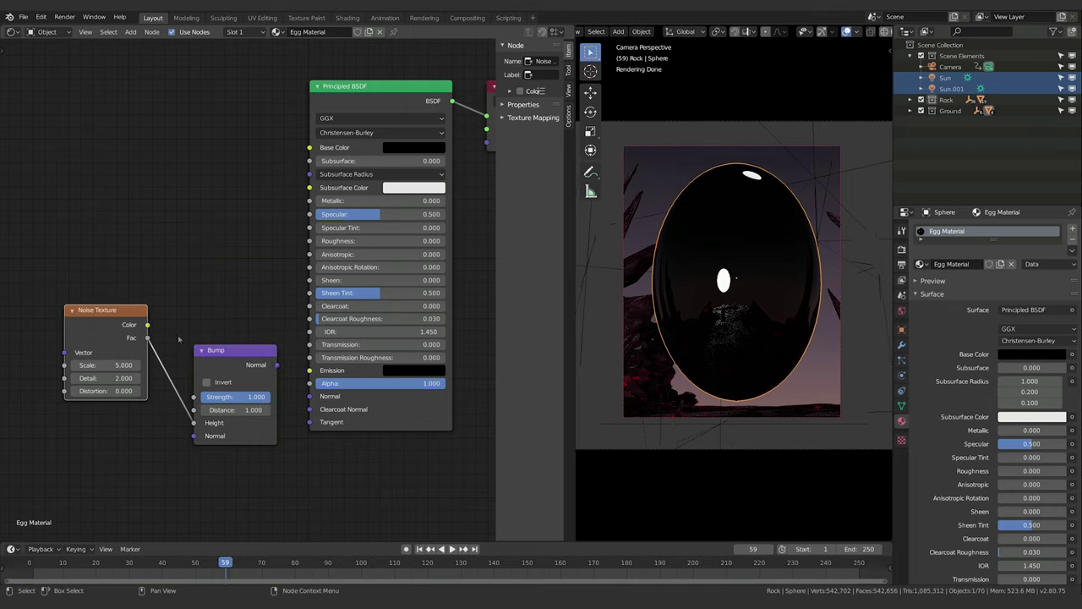
Try the Bump node's Normal output on Base Color, and move that link to the Principled BSDF's Normal input.
left_click(275, 355)
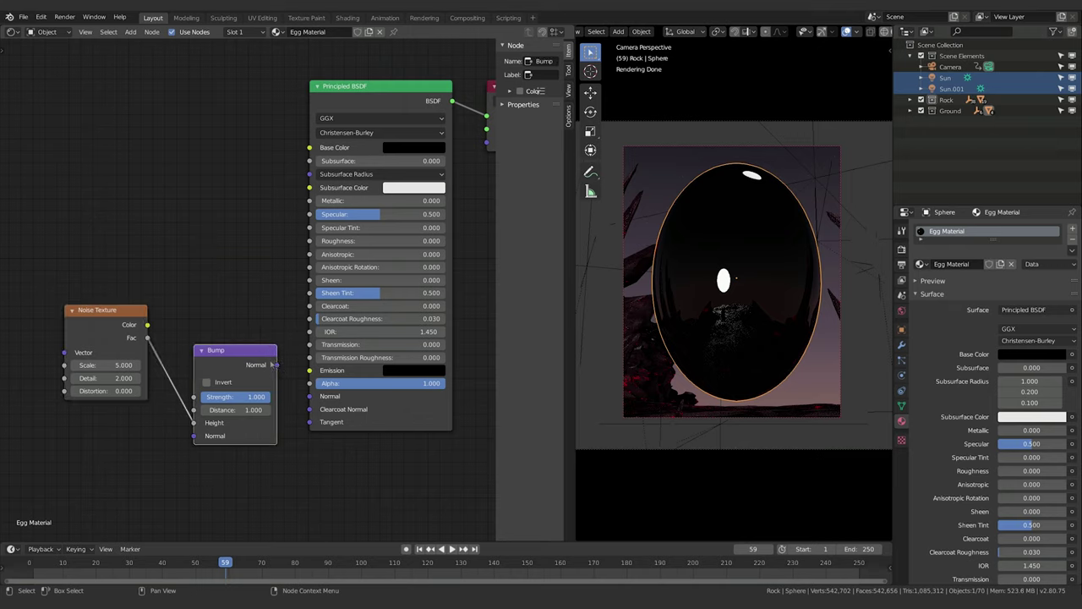
left_click_drag(277, 366, 309, 147)
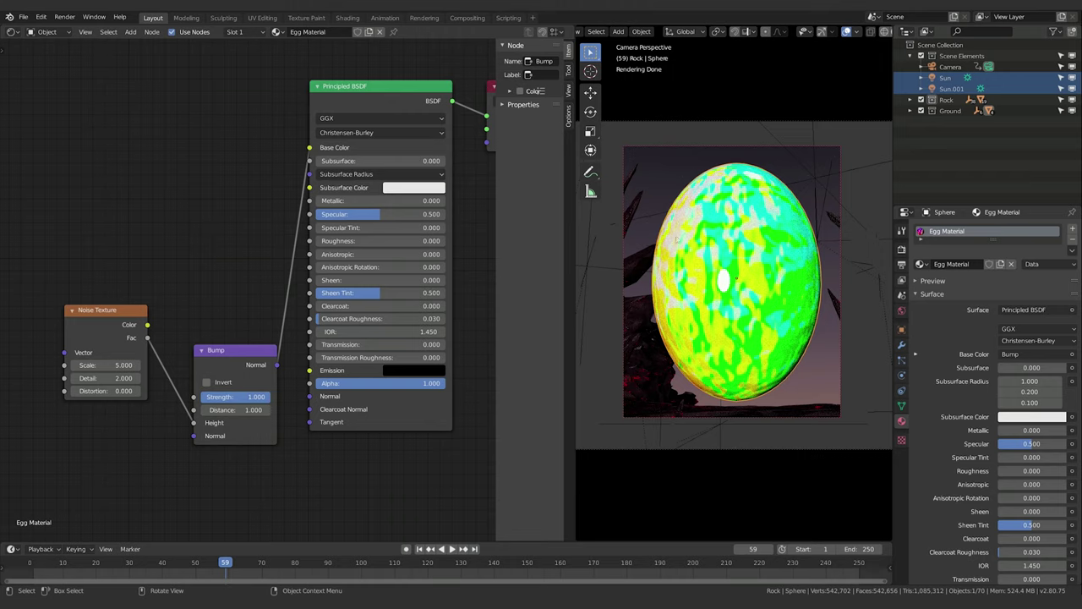
left_click_drag(310, 147, 310, 397)
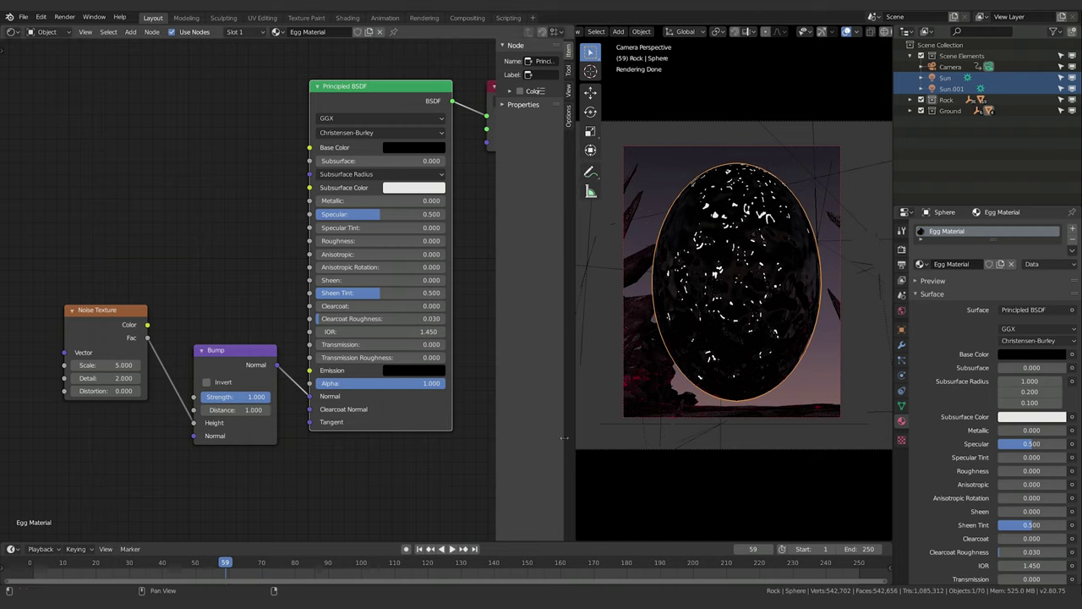
mouse_move(311, 396)
left_mouse_down()
mouse_move(298, 371)
mouse_move(274, 364)
mouse_move(309, 395)
left_mouse_up()
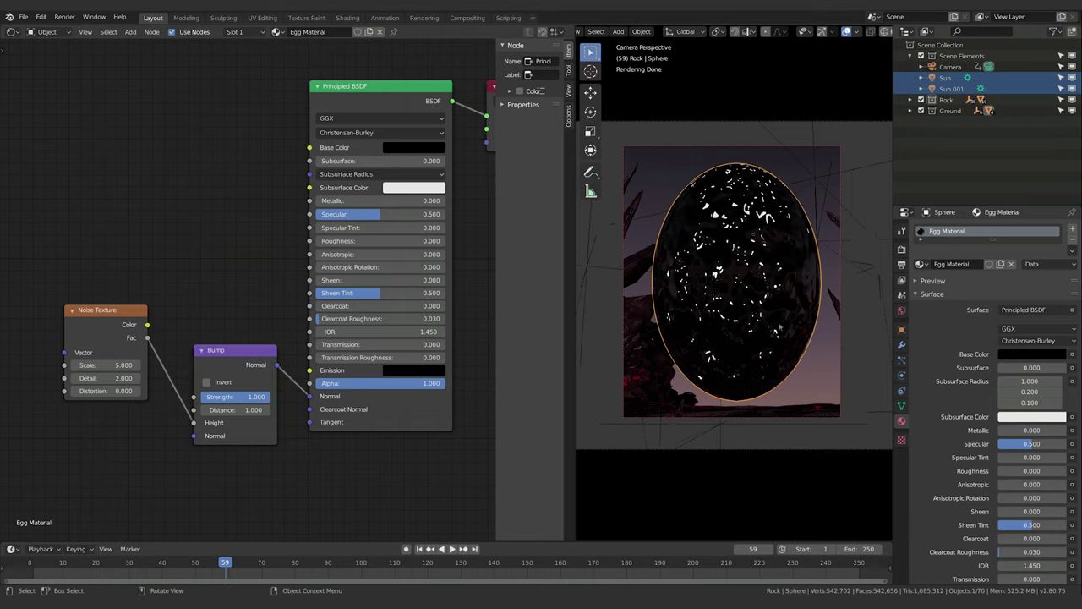
Raise the Noise Texture's scale to 500 and check the bump detail on the egg.
scroll(741, 314, "up", 4)
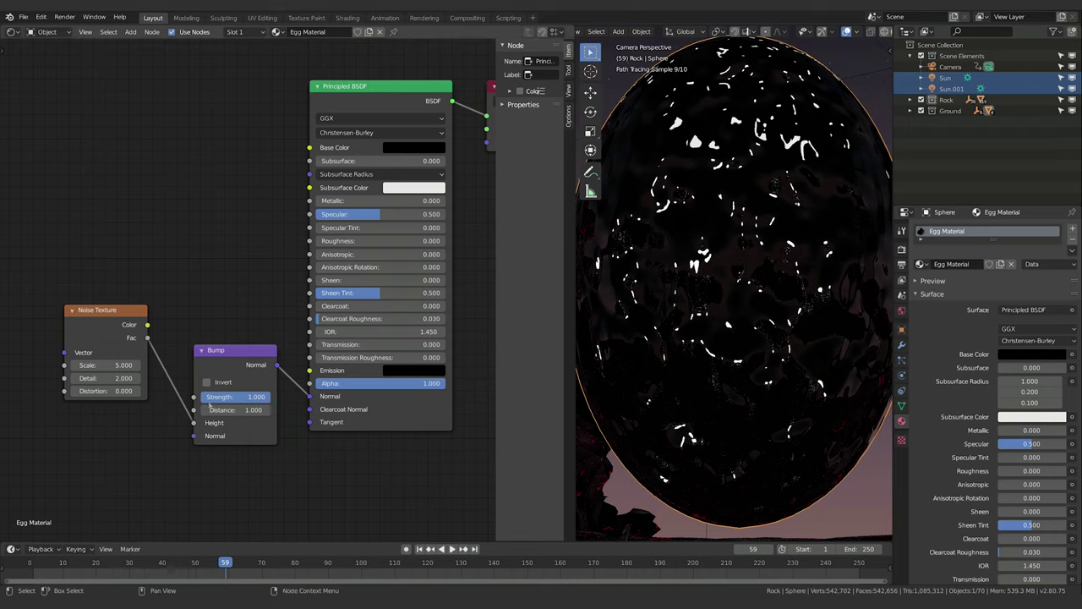
left_click_drag(107, 364, 147, 364)
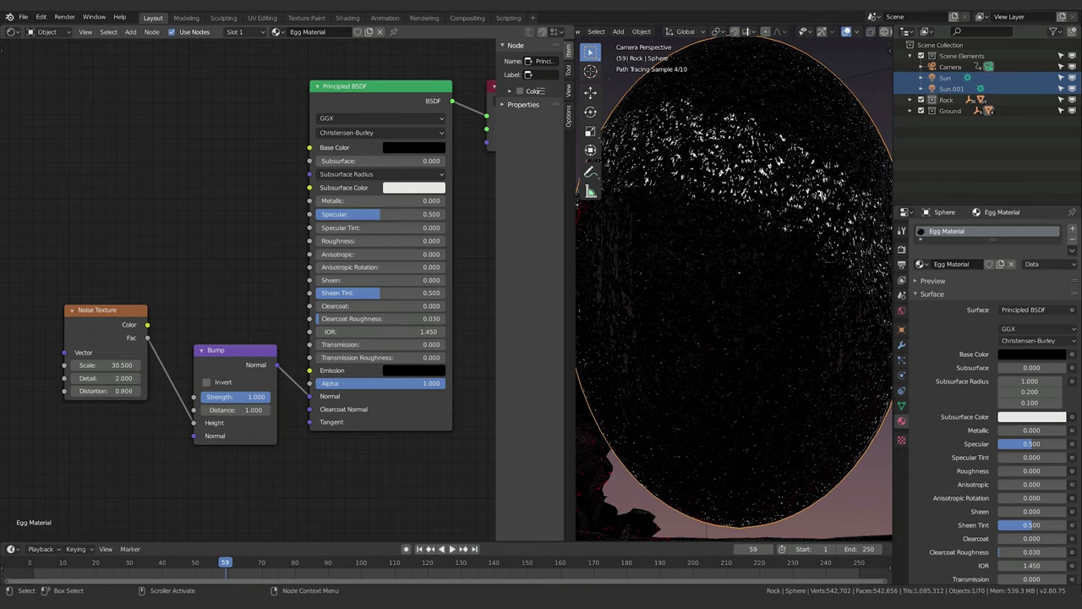
left_click(104, 365)
type("500")
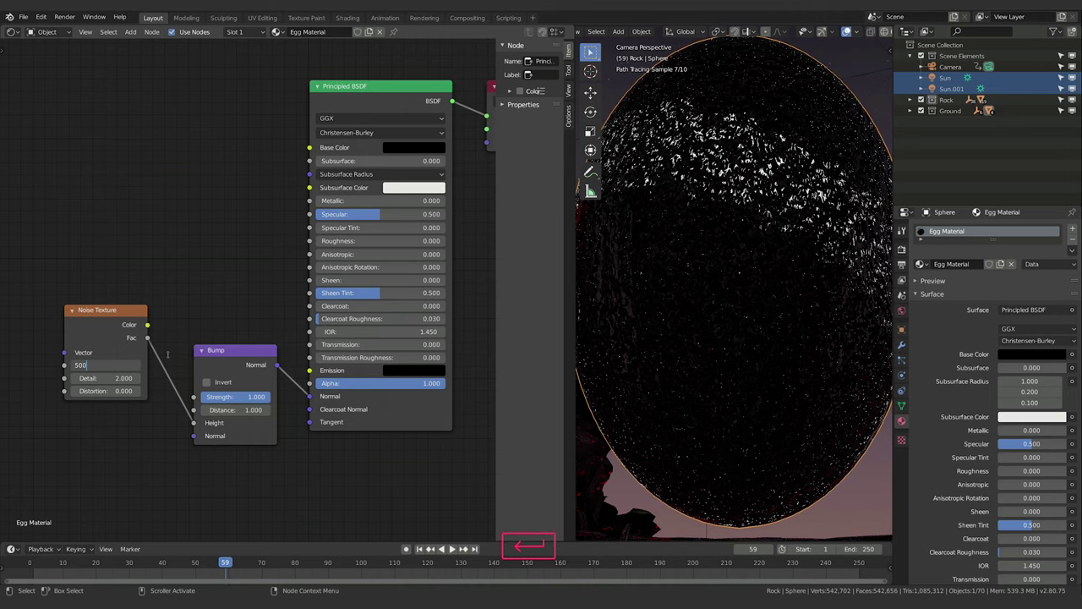
key("Return")
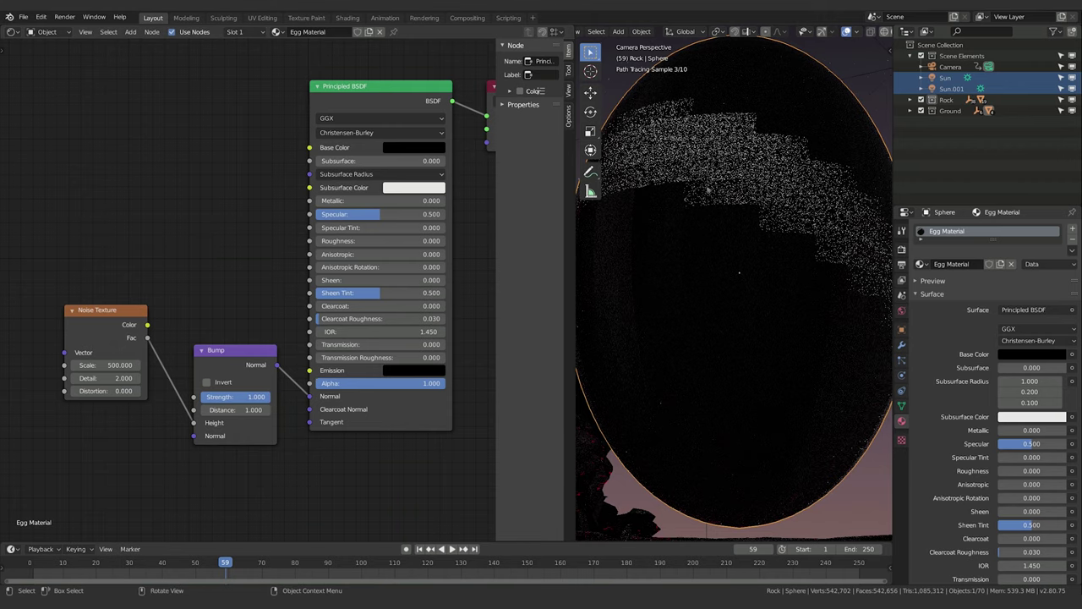
scroll(816, 403, "down", 2)
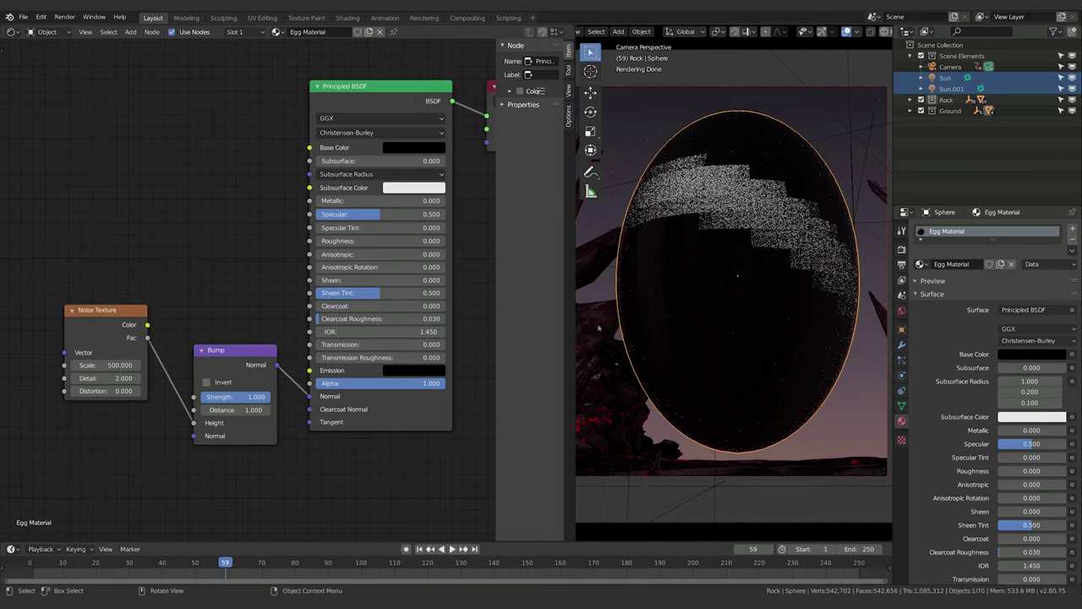
Disconnect the Bump node from the Principled BSDF's Normal input and set the Roughness to 0.370.
left_click_drag(310, 395, 397, 490)
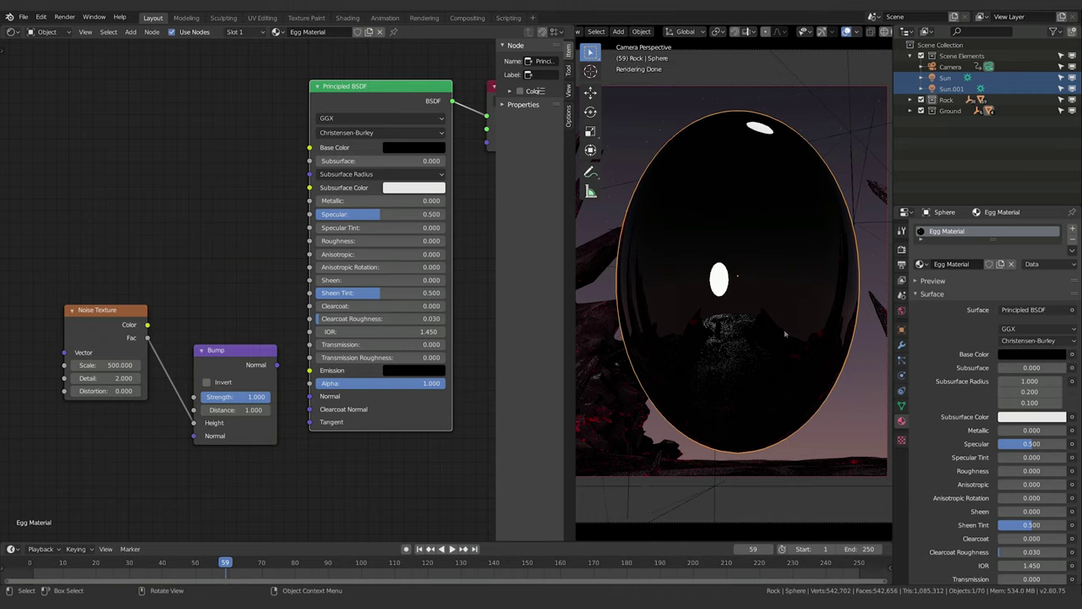
left_click_drag(319, 240, 429, 278)
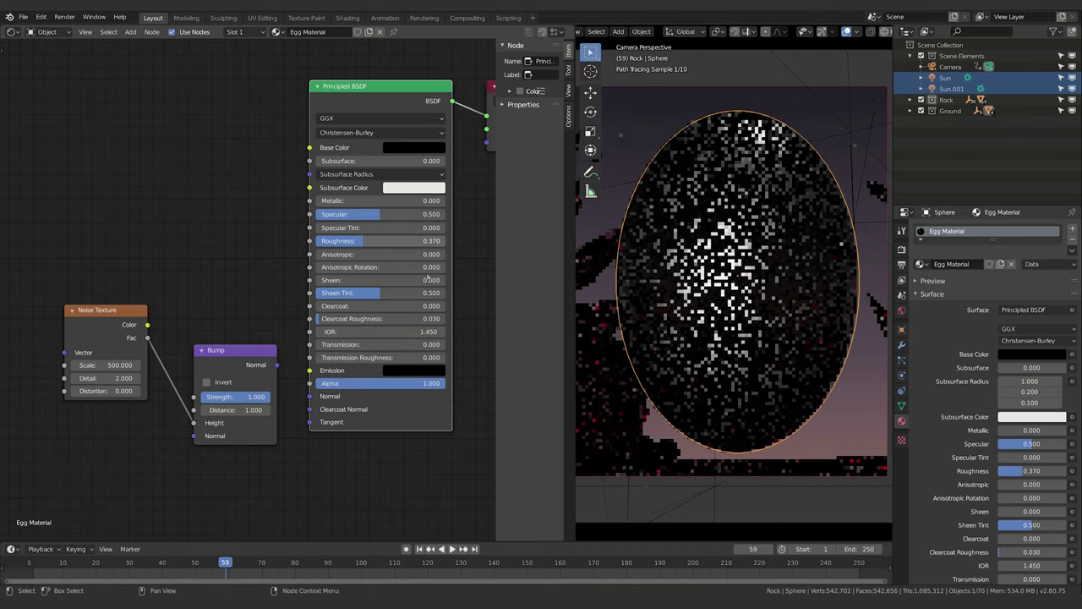
Delete the Bump and Noise Texture nodes from the Egg Material.
left_click(249, 362)
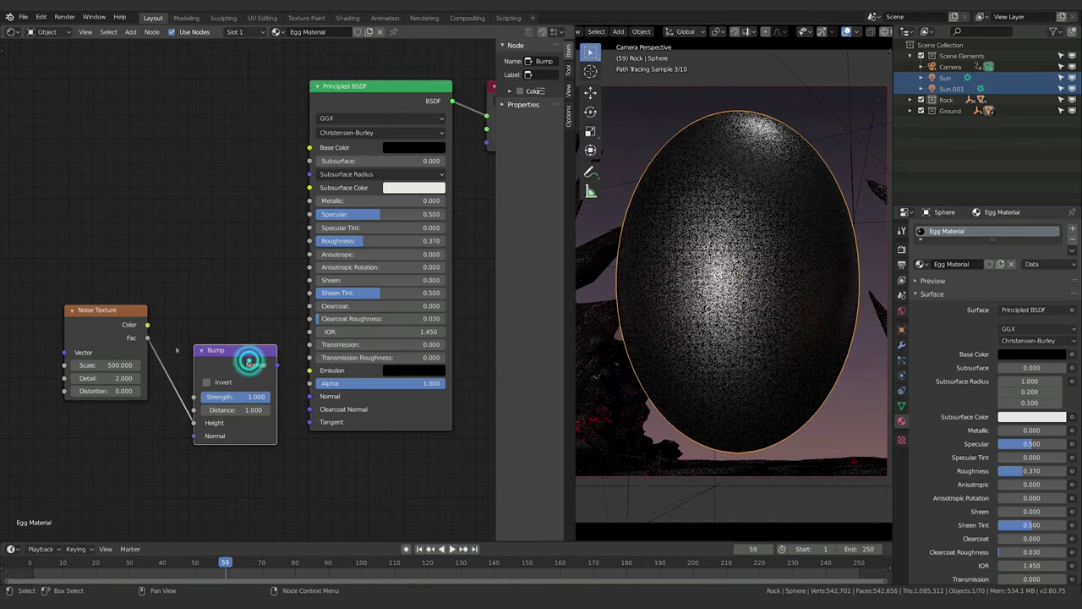
key("x")
left_click(85, 307)
key("x")
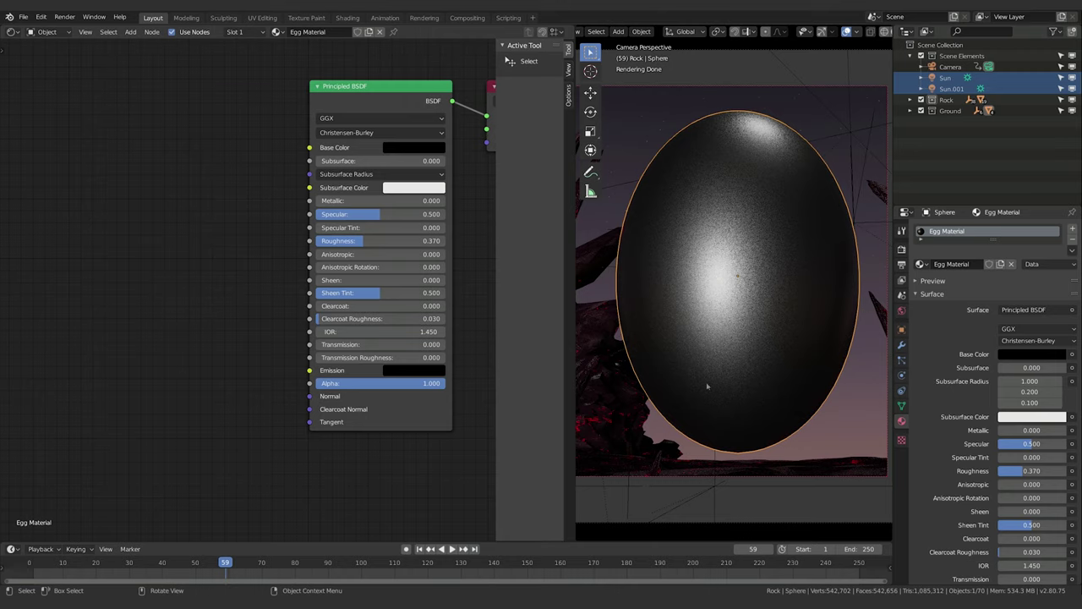
Add a Voronoi Texture node to the left of the Principled BSDF node.
middle_click_drag(89, 263, 155, 261, "shift")
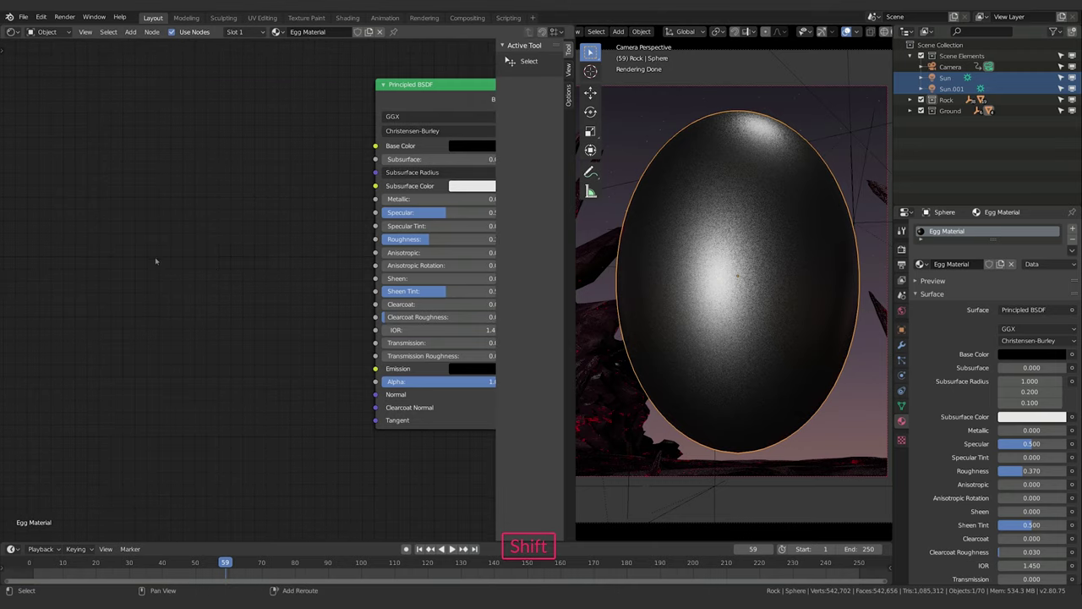
key("shift+a")
left_click(156, 253)
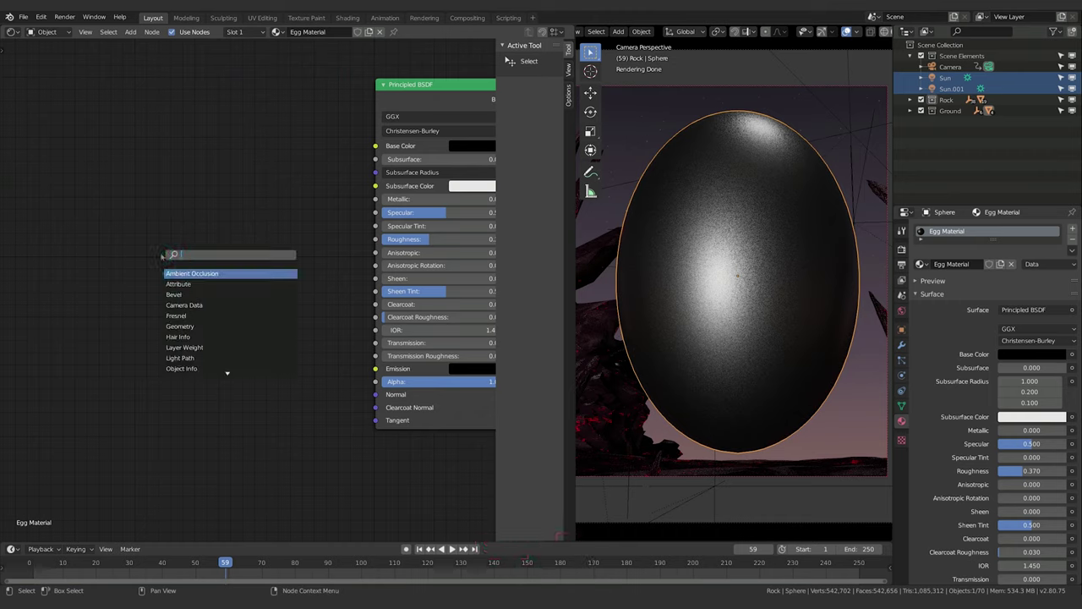
key("Escape")
key("shift+a")
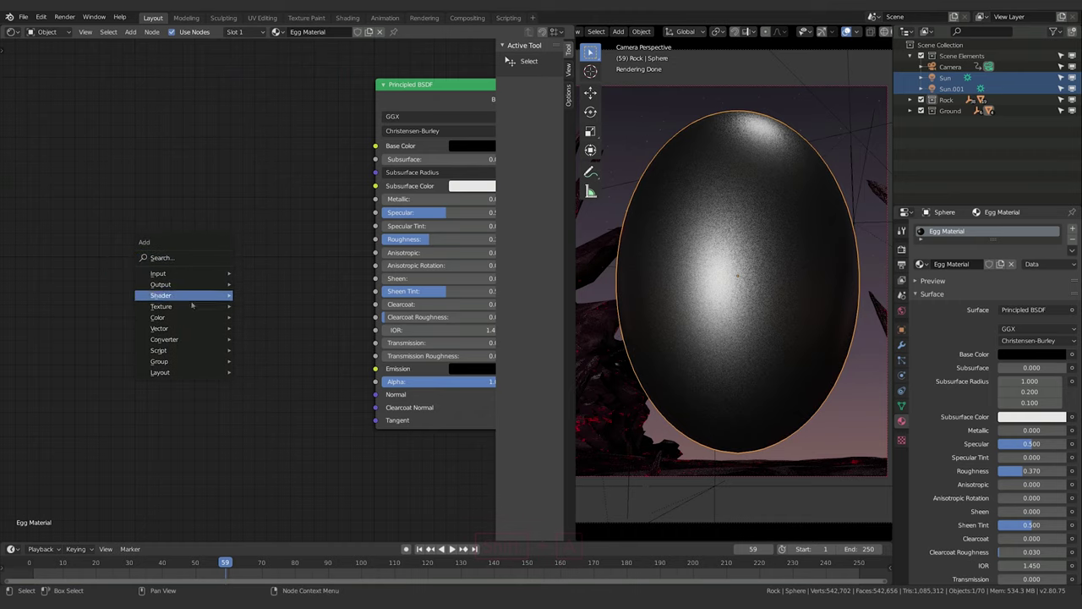
mouse_move(176, 308)
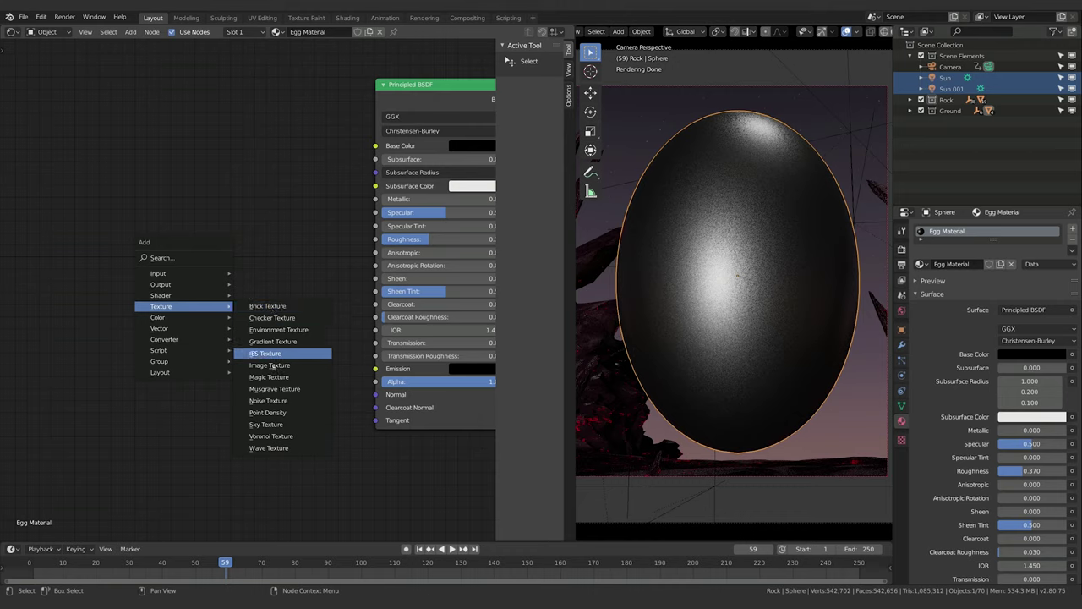
left_click(270, 435)
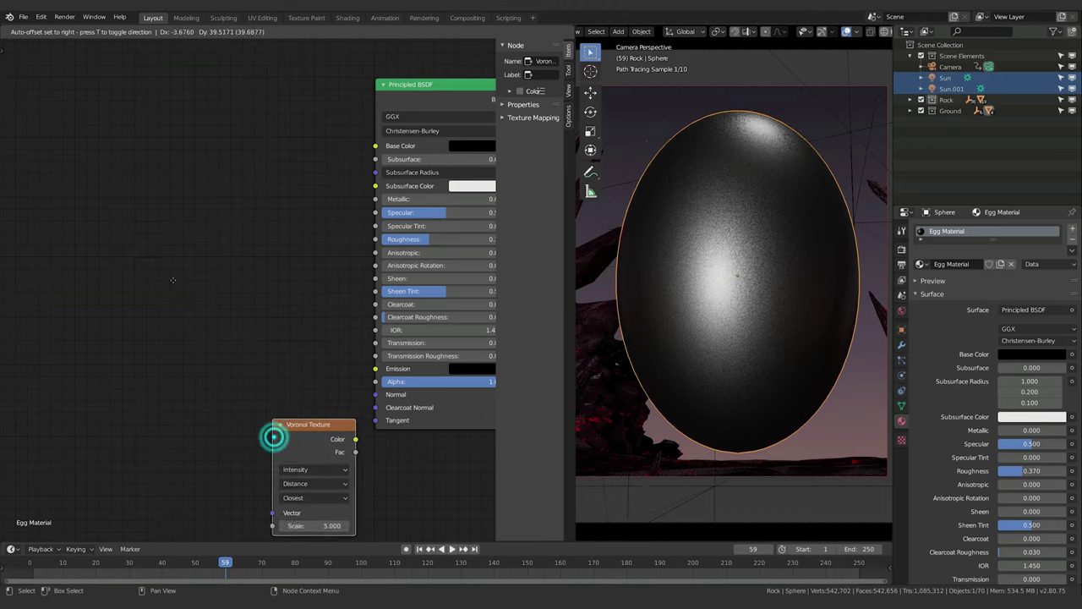
left_click(260, 325)
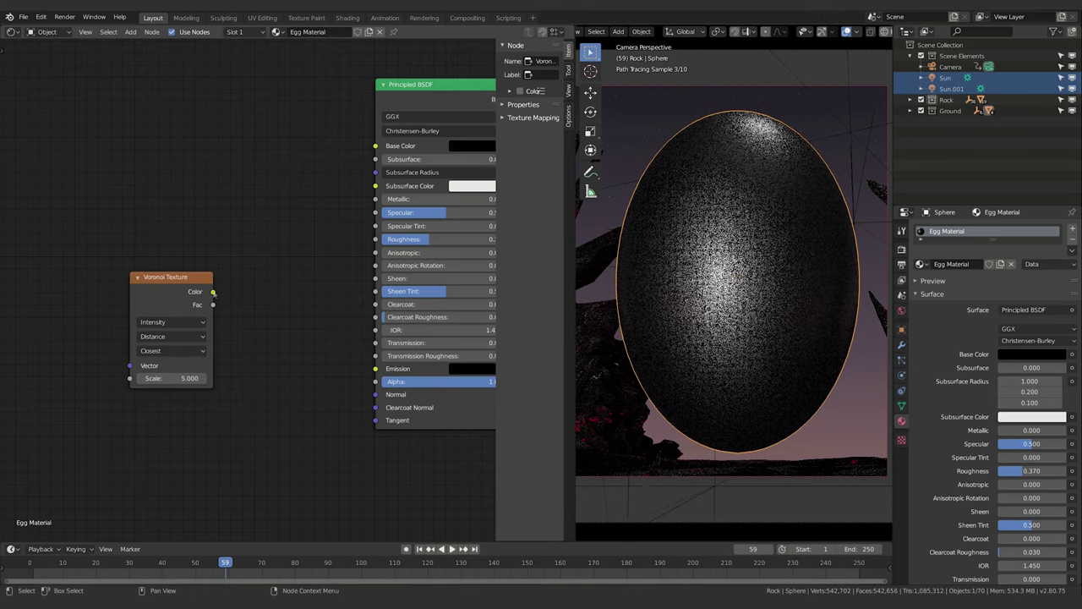
Try the Voronoi Texture's Color output on Base Color, and leave it linked only to the Principled BSDF's Emission input.
left_click_drag(213, 291, 375, 146)
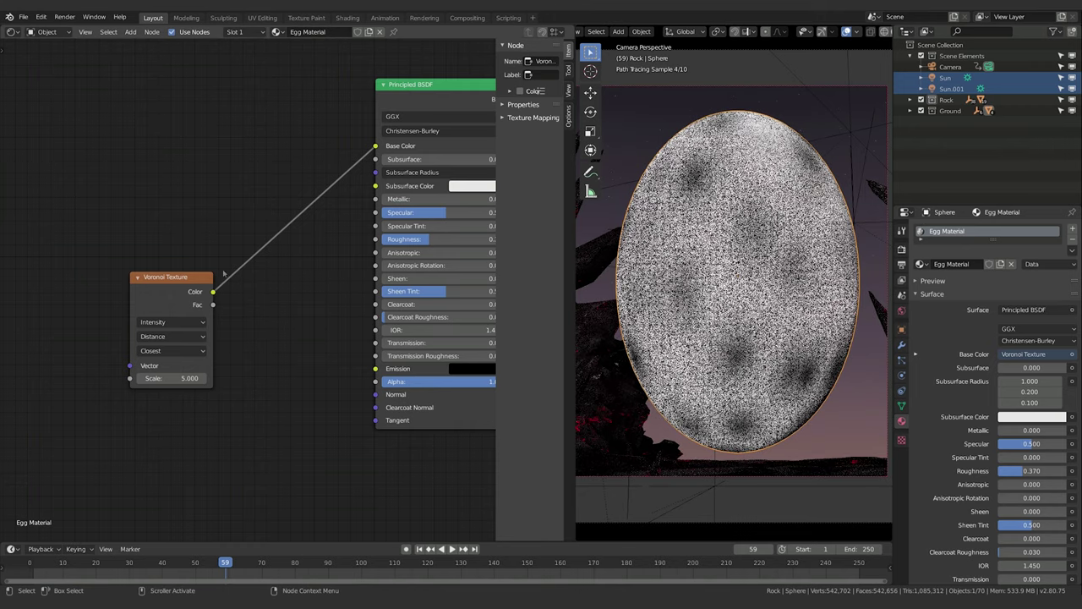
left_click_drag(213, 290, 375, 369)
mouse_move(375, 146)
left_mouse_down()
mouse_move(382, 135)
mouse_move(364, 157)
left_mouse_up()
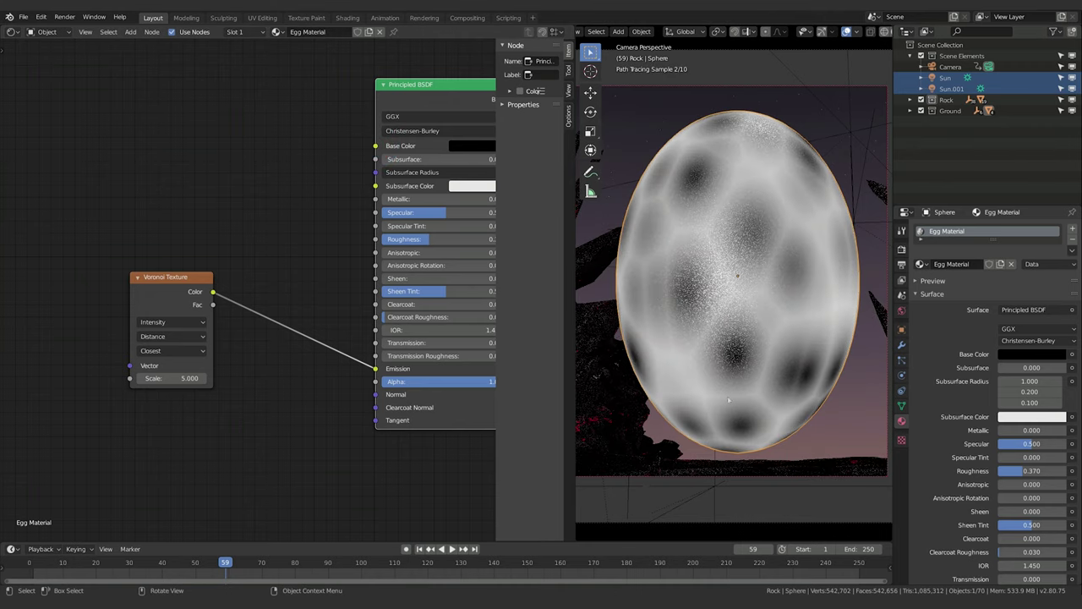
left_click(273, 434)
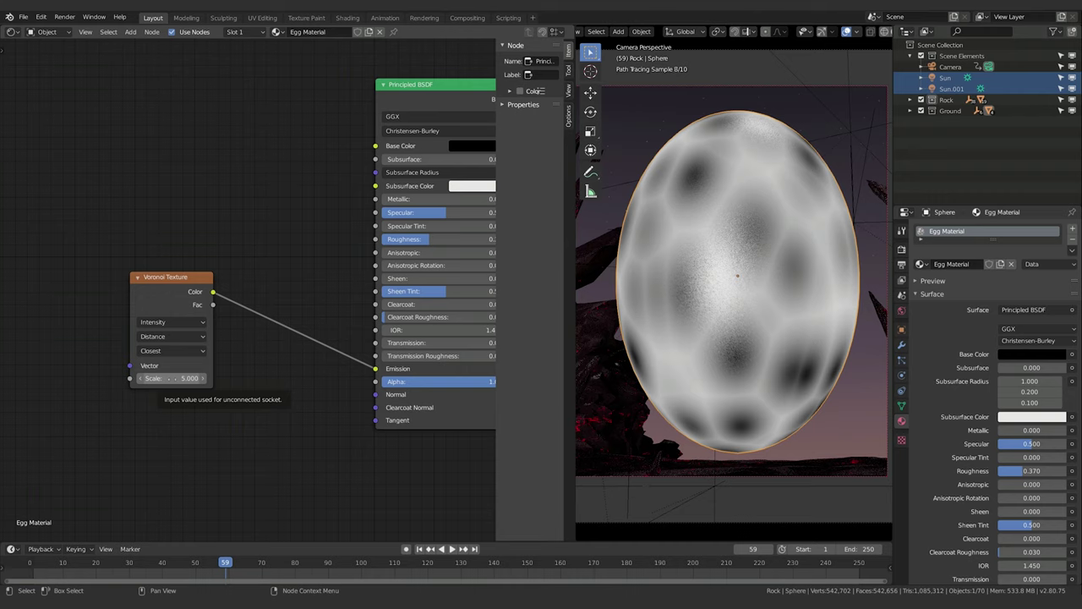
Set the Voronoi Texture's scale to 50.
left_click(173, 378)
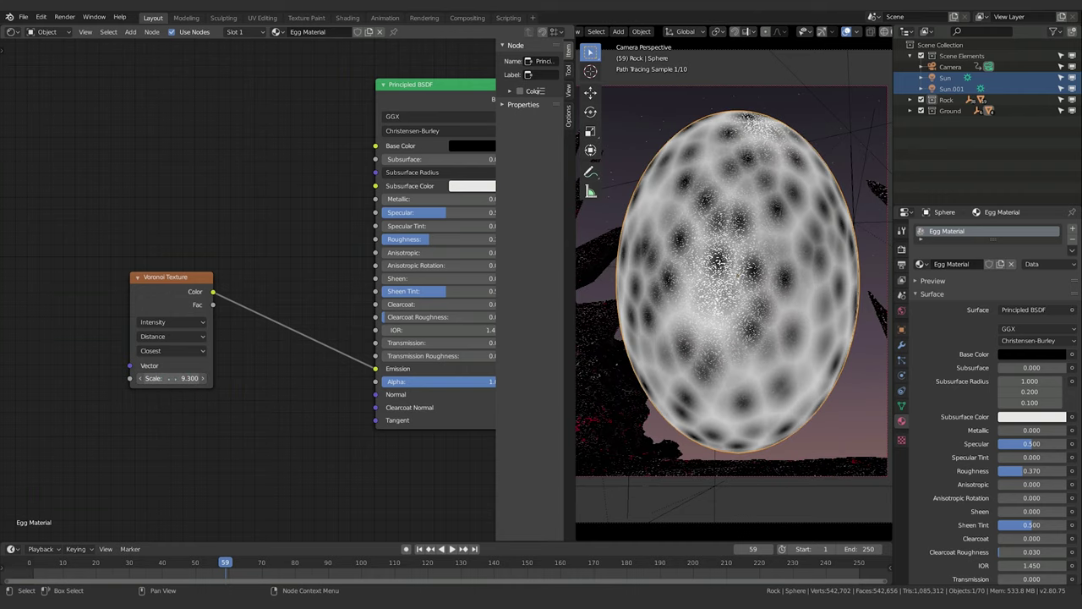
left_click_drag(174, 378, 244, 379)
left_click(164, 380)
type("50")
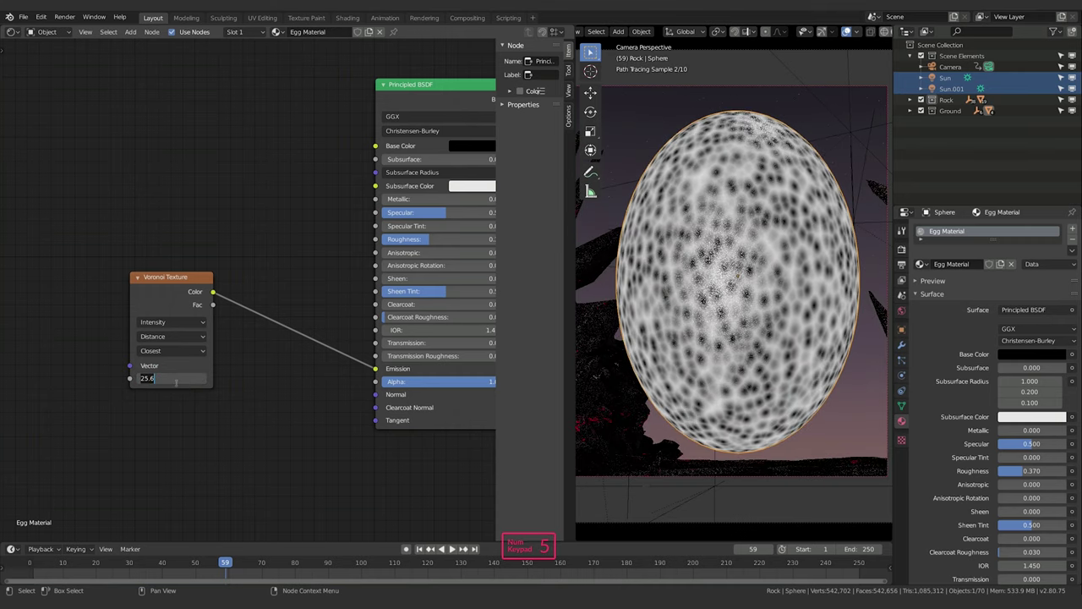
key("Return")
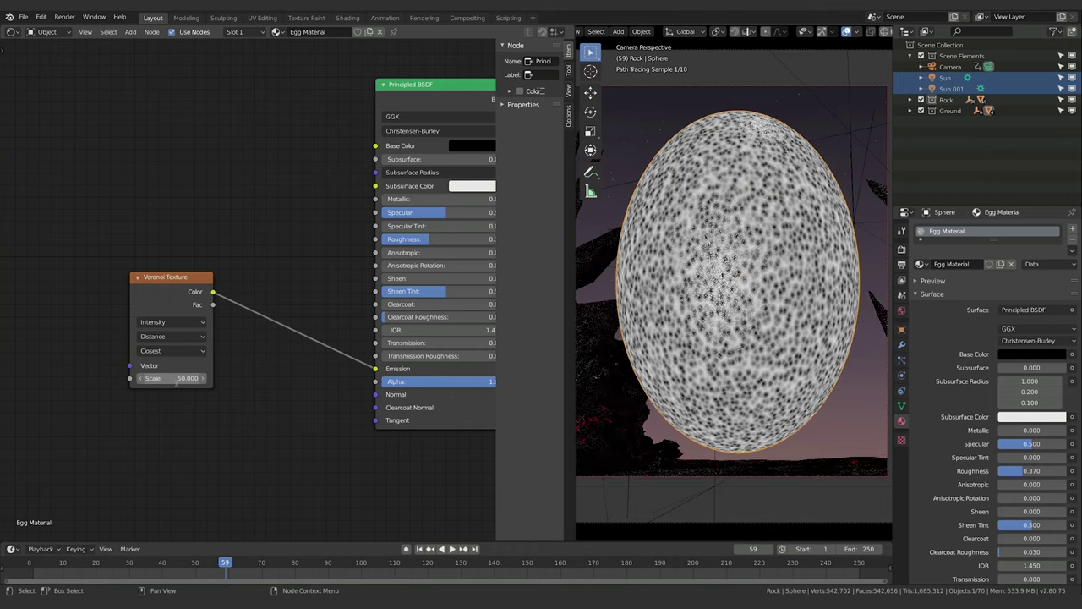
Change the Voronoi Texture's coloring from Intensity to Cells.
left_click(174, 322)
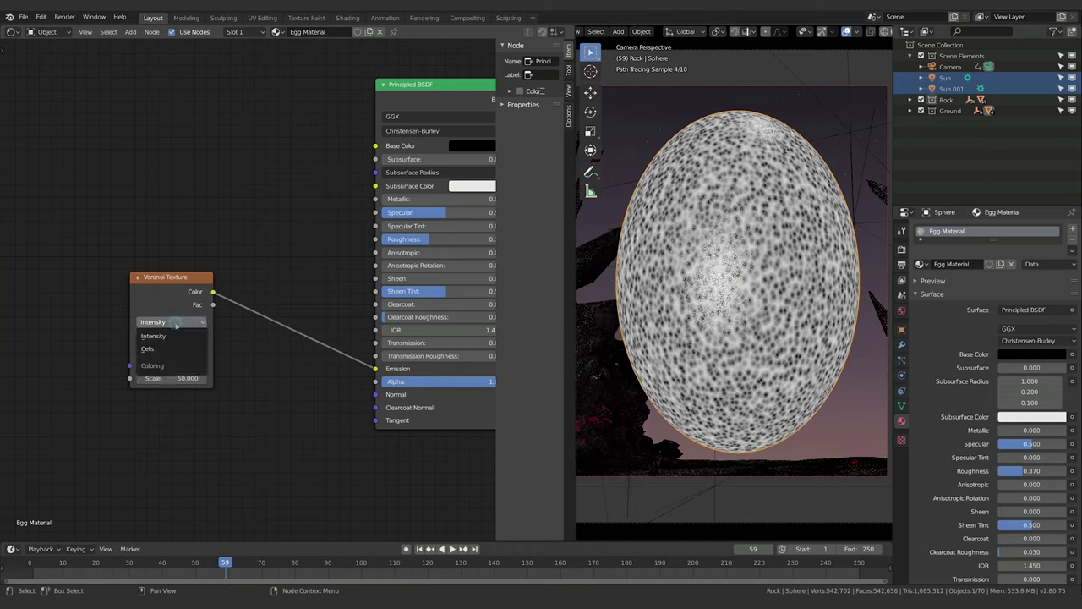
left_click(166, 334)
left_click(166, 322)
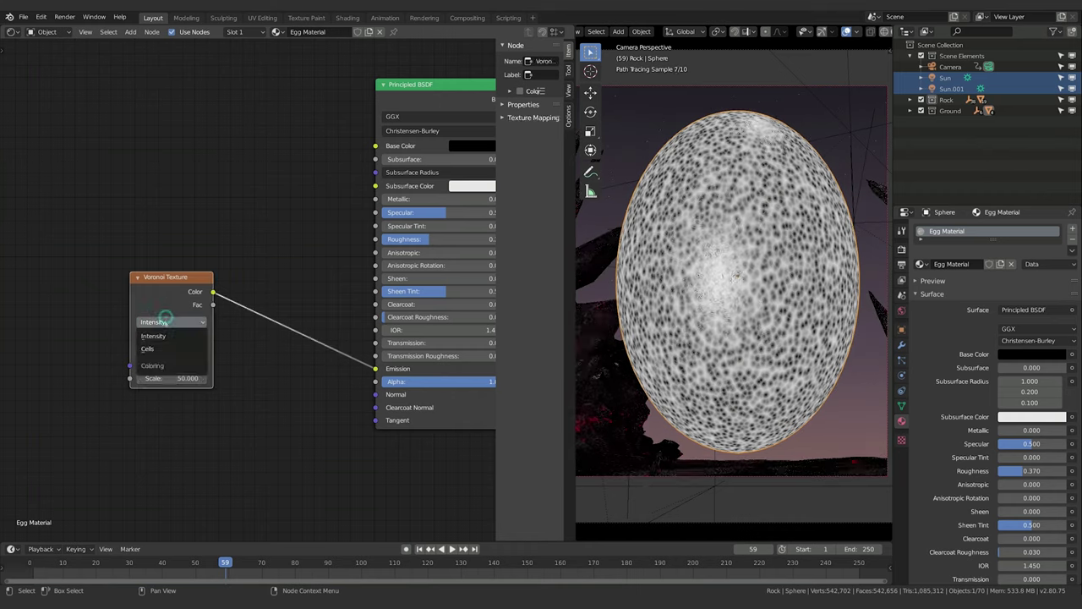
left_click(162, 349)
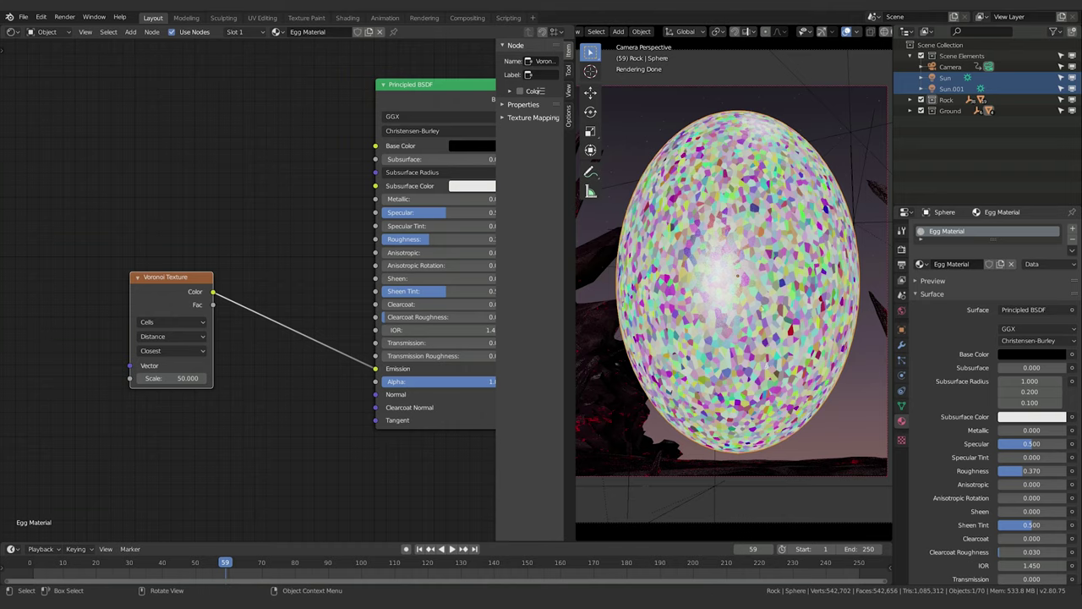
Try the Manhattan, Chebychev and Minkowski distance metrics on the Voronoi Texture.
left_click(196, 338)
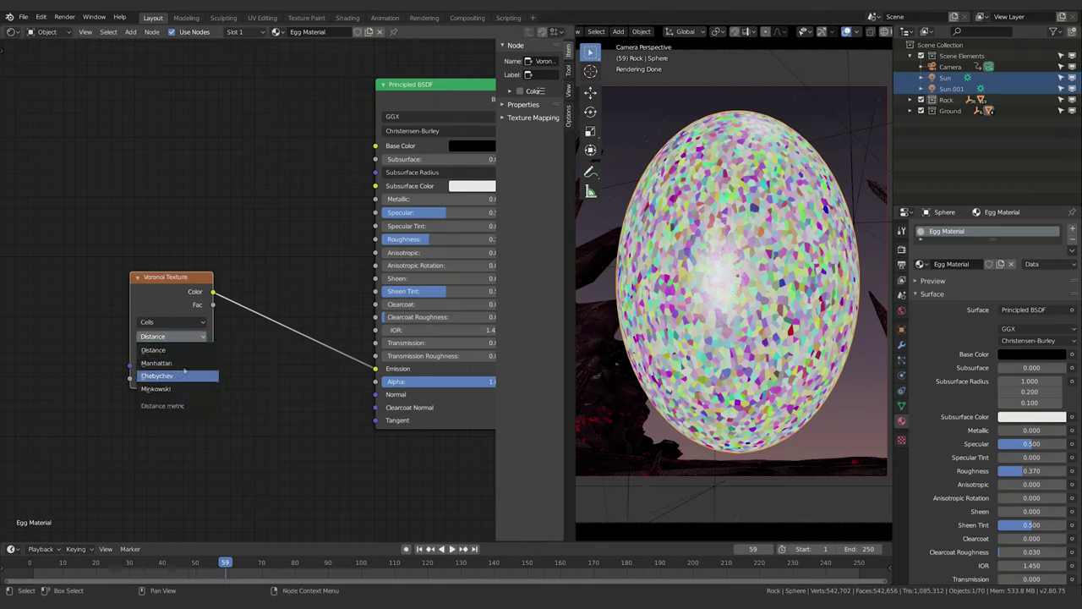
left_click(181, 372)
left_click(194, 338)
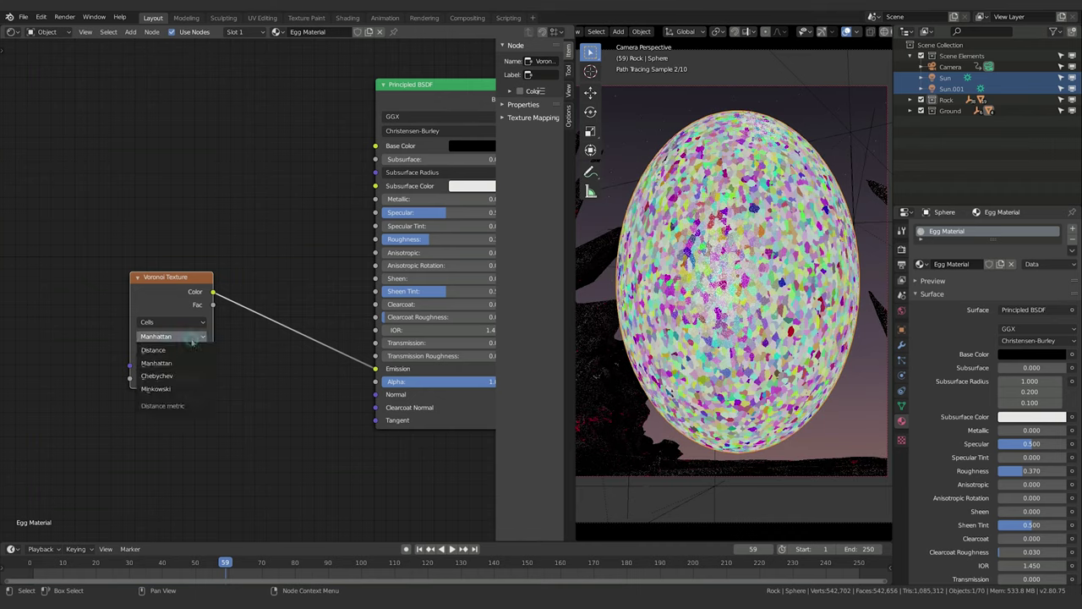
left_click(177, 376)
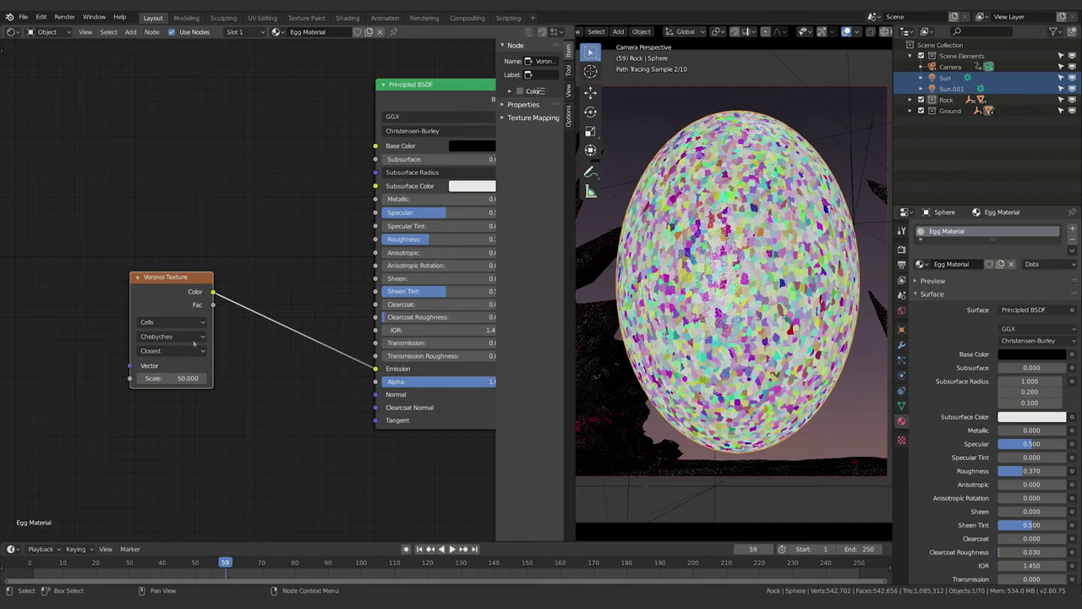
left_click(188, 338)
left_click(180, 385)
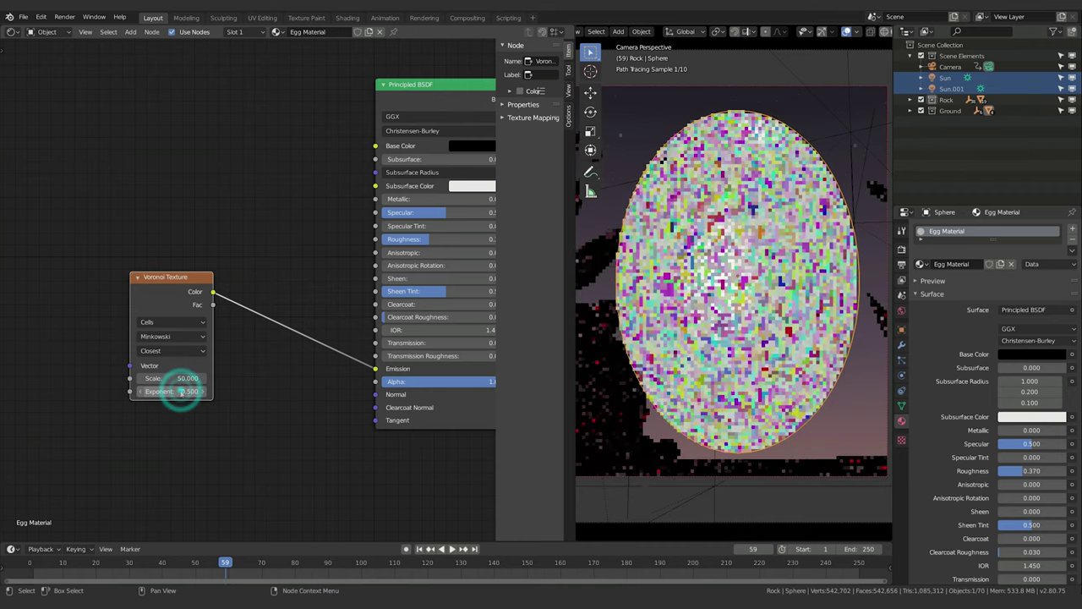
Compare the Manhattan and Distance metrics on the Voronoi Texture, and leave it set to Manhattan.
left_click(169, 340)
left_click(165, 364)
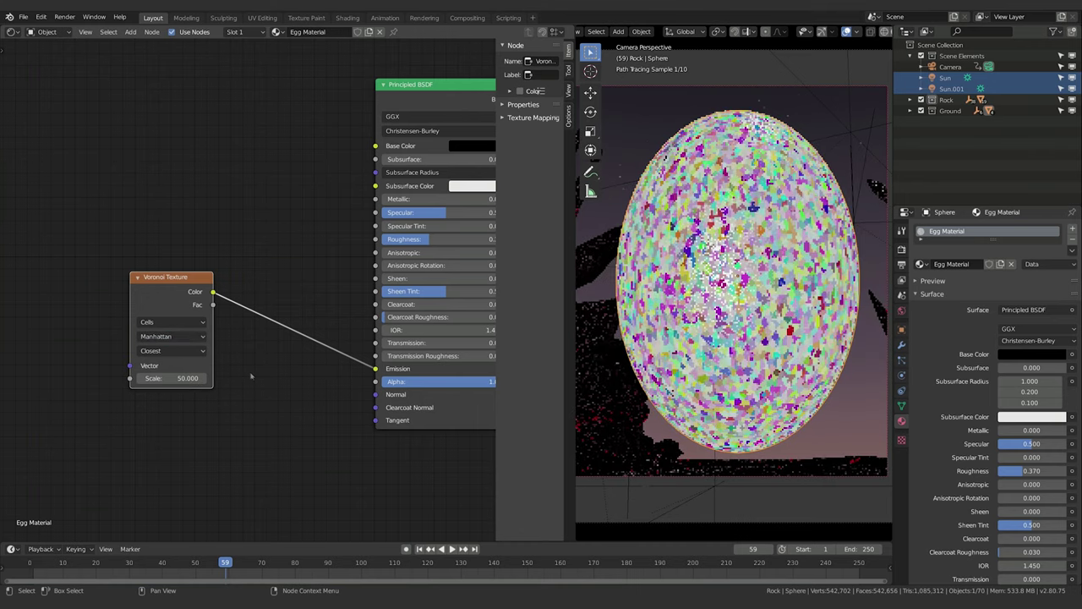
left_click(165, 337)
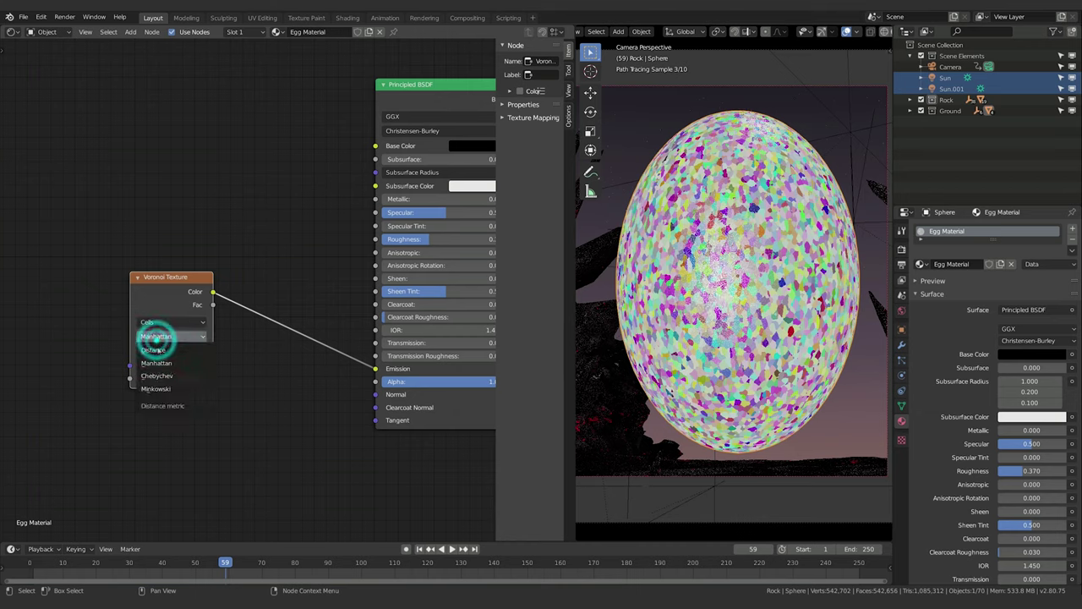
left_click(154, 349)
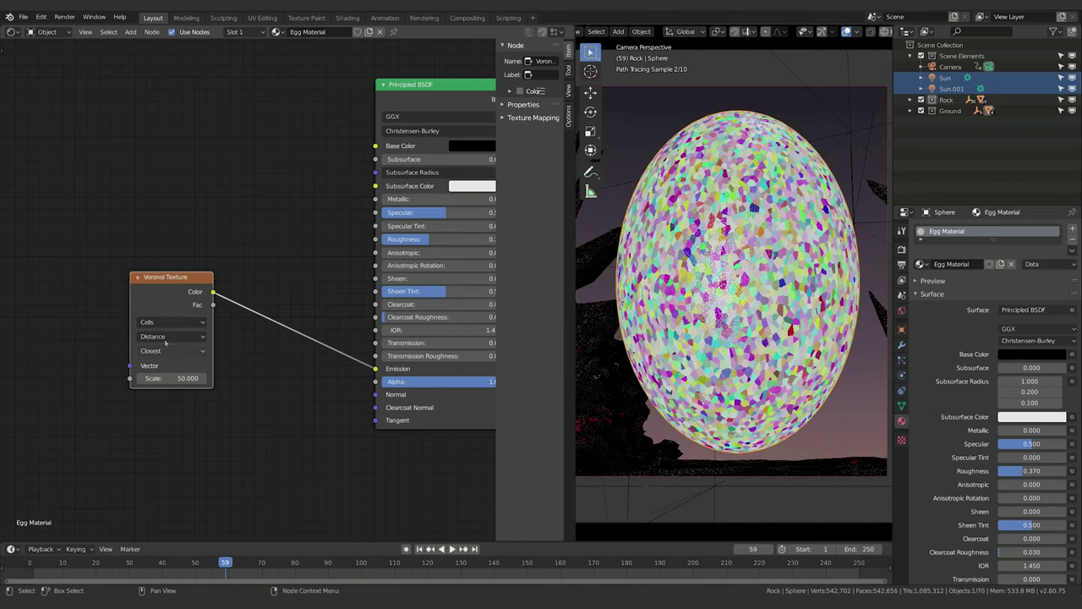
left_click(166, 336)
left_click(166, 362)
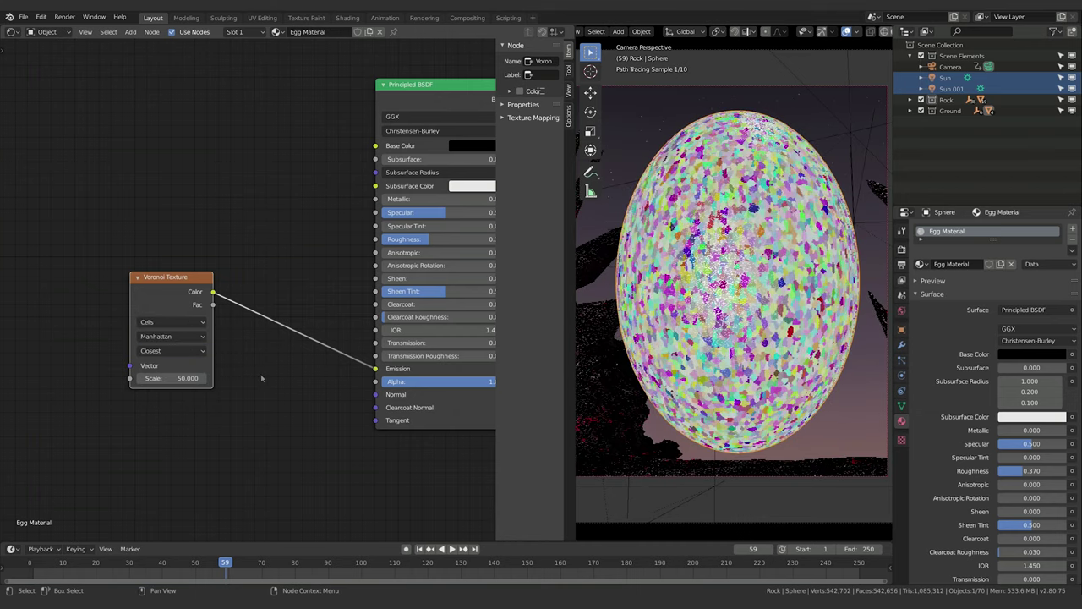
Try the Voronoi Texture's feature output at 2nd Closest, and set it to 3rd Closest.
left_click(169, 350)
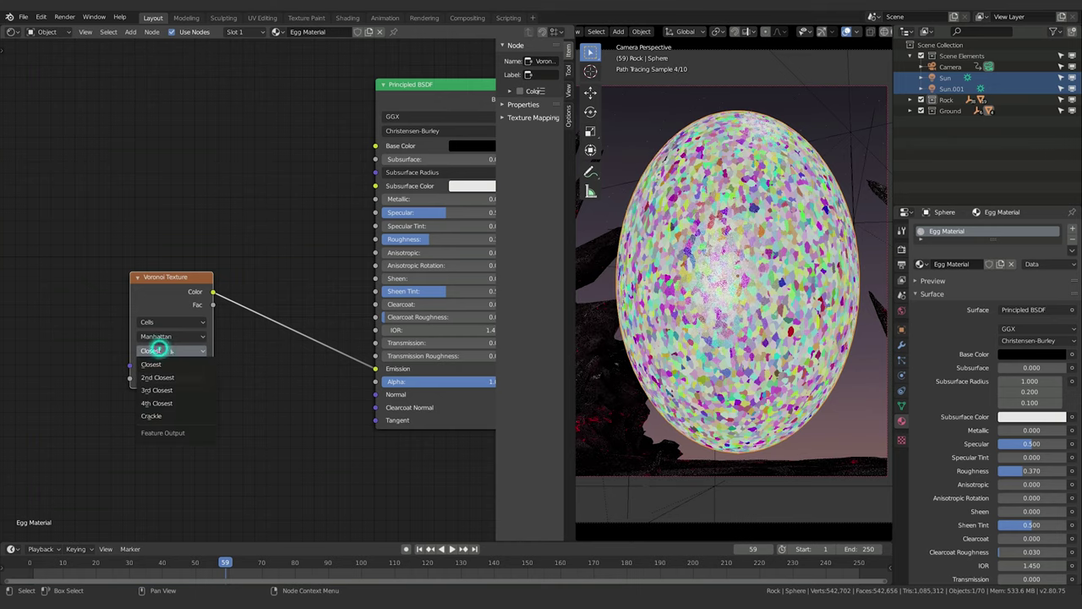
left_click(173, 378)
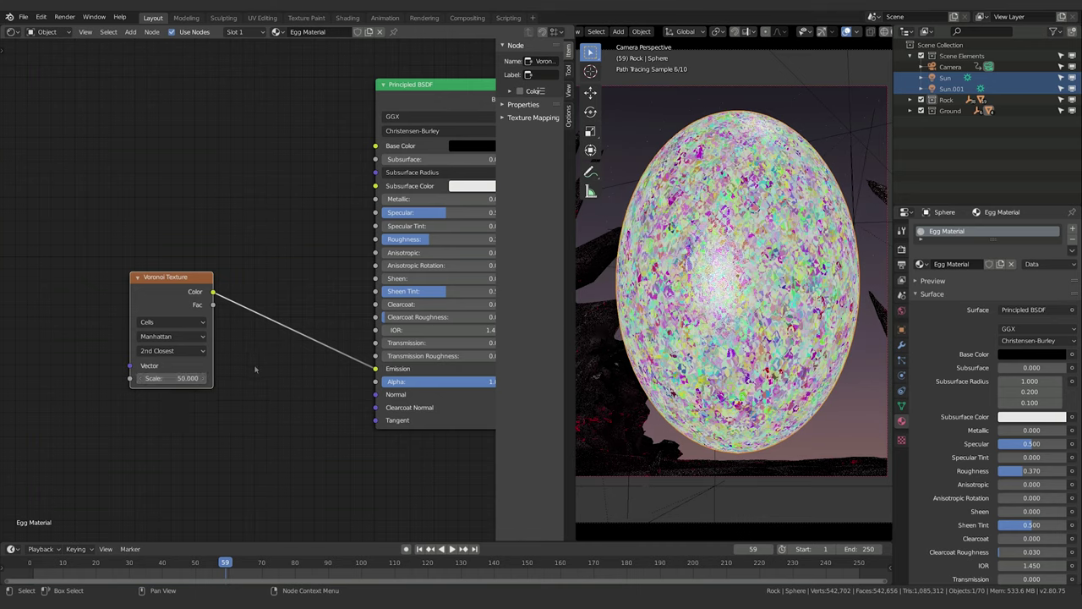
left_click(184, 351)
left_click(165, 389)
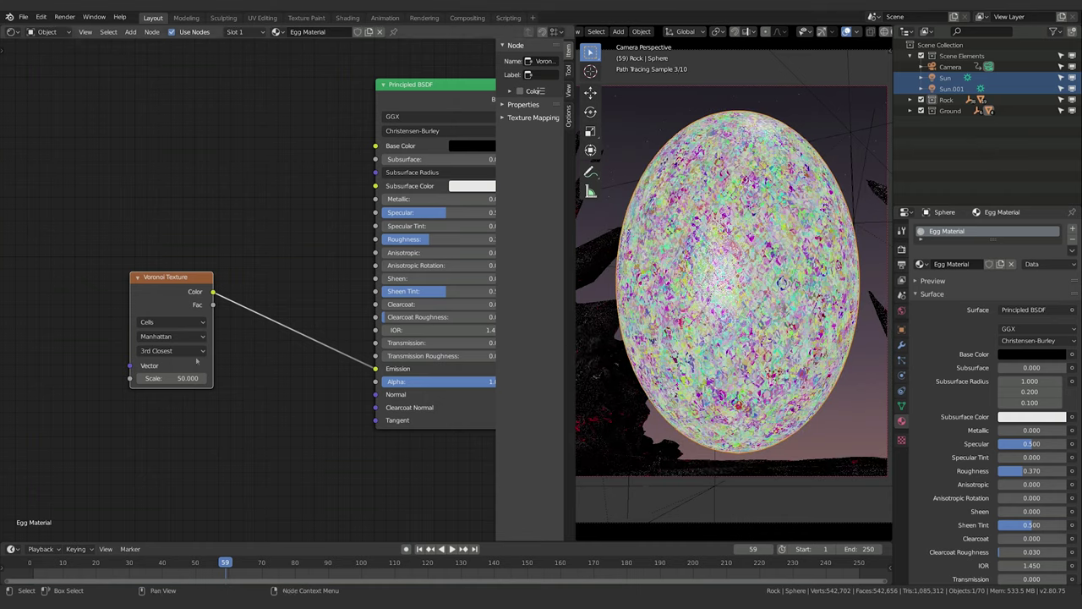
Compare the 2nd Closest and Closest feature outputs on the Voronoi Texture, and leave it set to 2nd Closest.
left_click(150, 350)
left_click(161, 378)
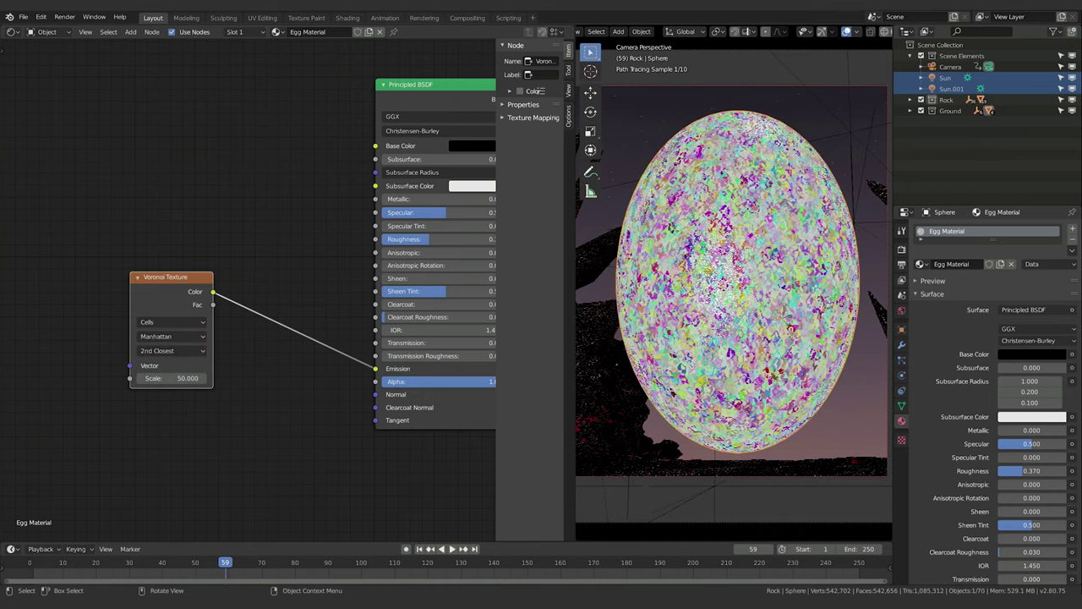
left_click(179, 354)
left_click(173, 338)
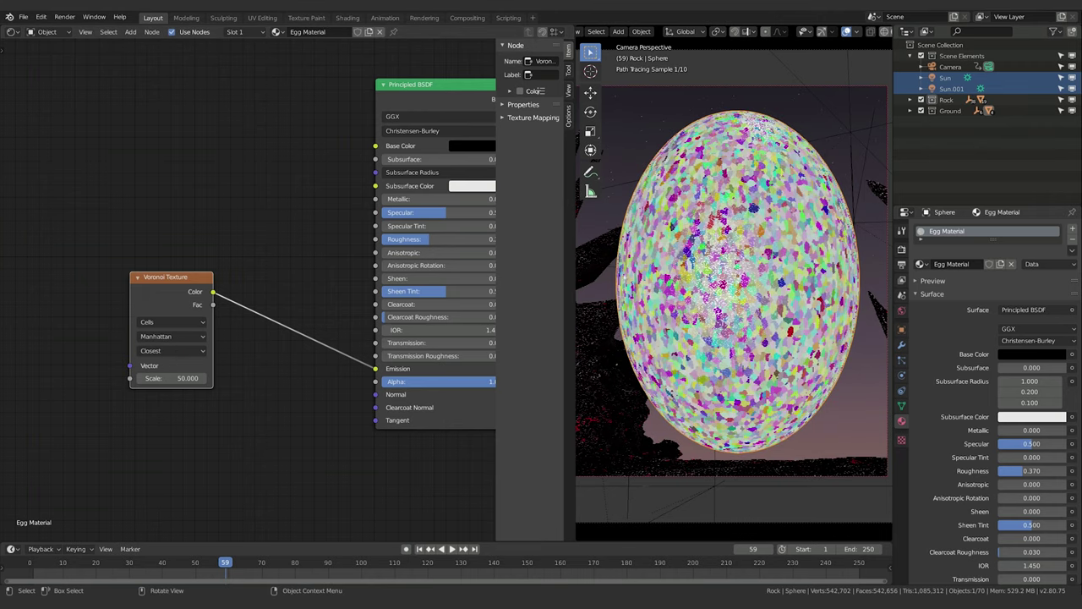
left_click(173, 350)
left_click(175, 372)
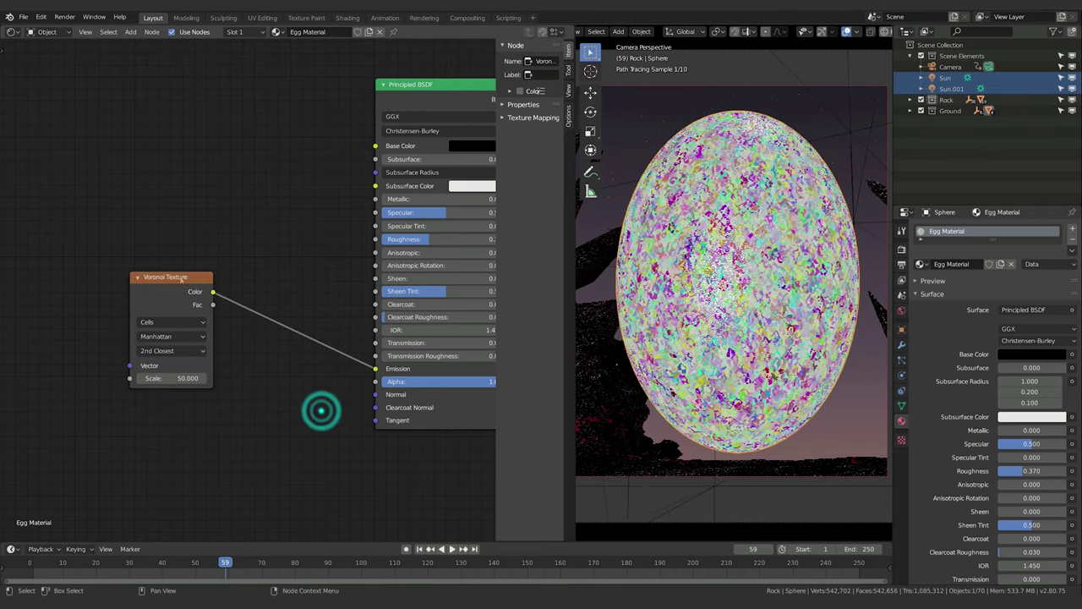
Make room beside the Voronoi Texture and insert a ColorRamp node on the link between it and the Emission input.
left_click_drag(182, 280, 122, 292)
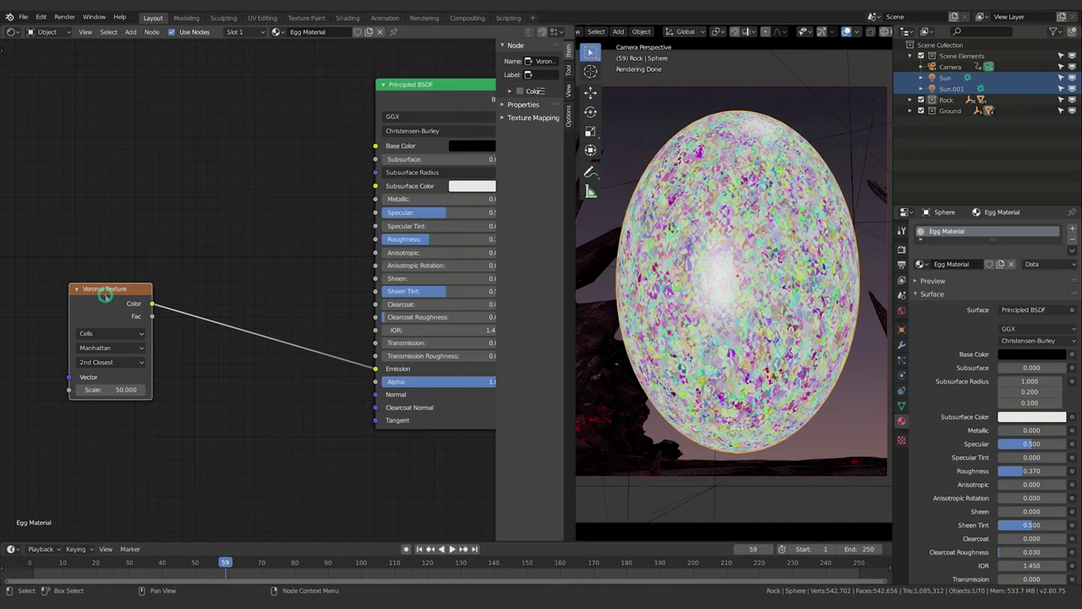
left_click_drag(104, 292, 74, 299)
key("shift+a")
mouse_move(179, 278)
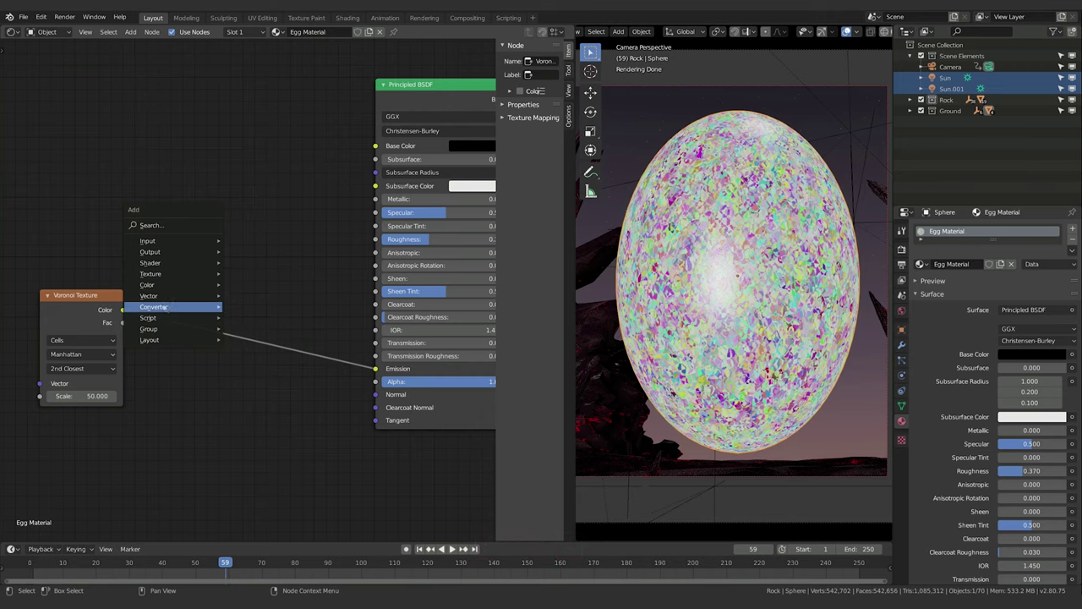
mouse_move(153, 306)
left_click(263, 321)
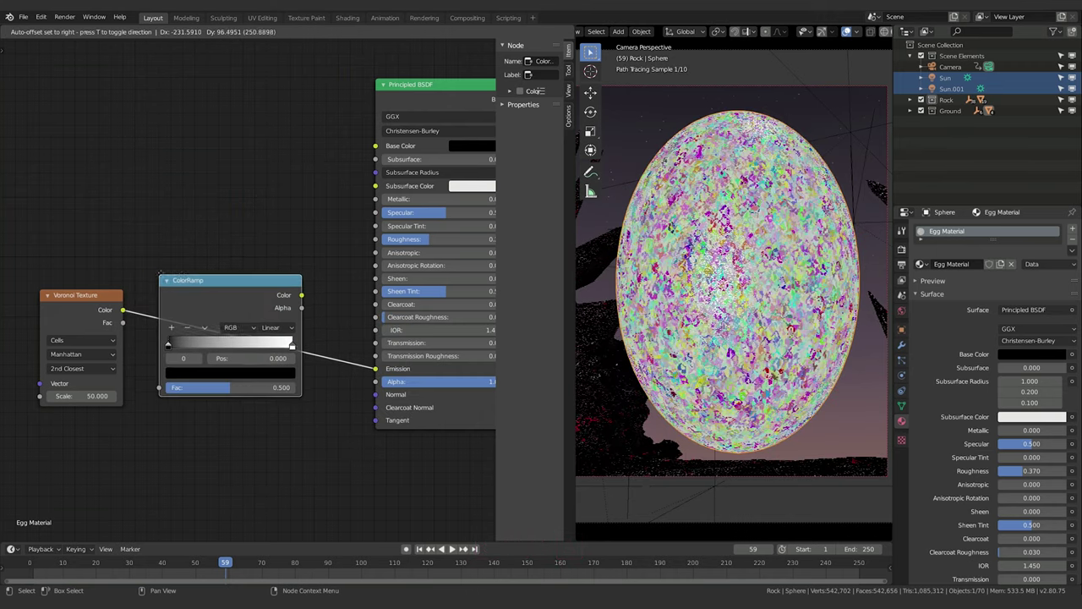
left_click(166, 273)
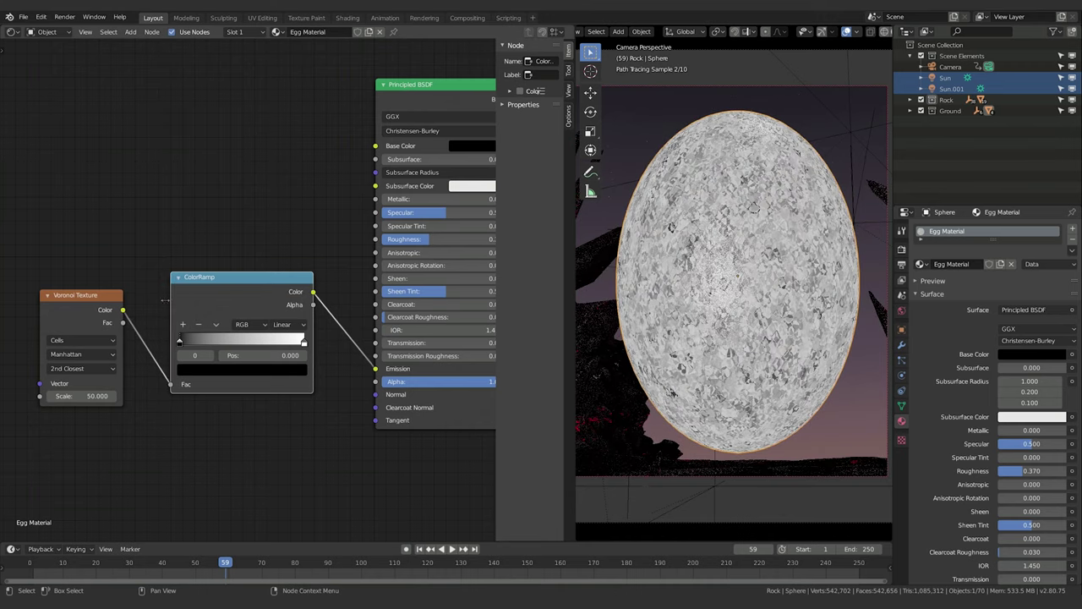
Try a stronger contrast on the ColorRamp with the black stop at about 0.183 and the white stop at about 0.651.
middle_click_drag(115, 370, 219, 373)
left_click(326, 280)
left_click(168, 322)
middle_click_drag(379, 317, 251, 314)
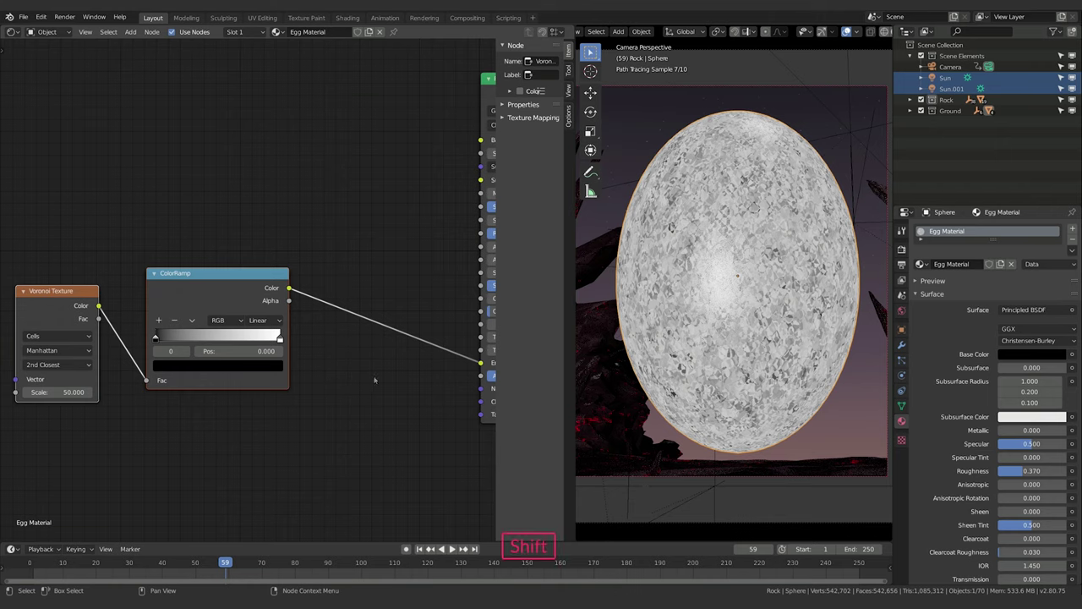
scroll(365, 386, "left", 2, "ctrl")
left_click(304, 432)
middle_click_drag(393, 432, 332, 438)
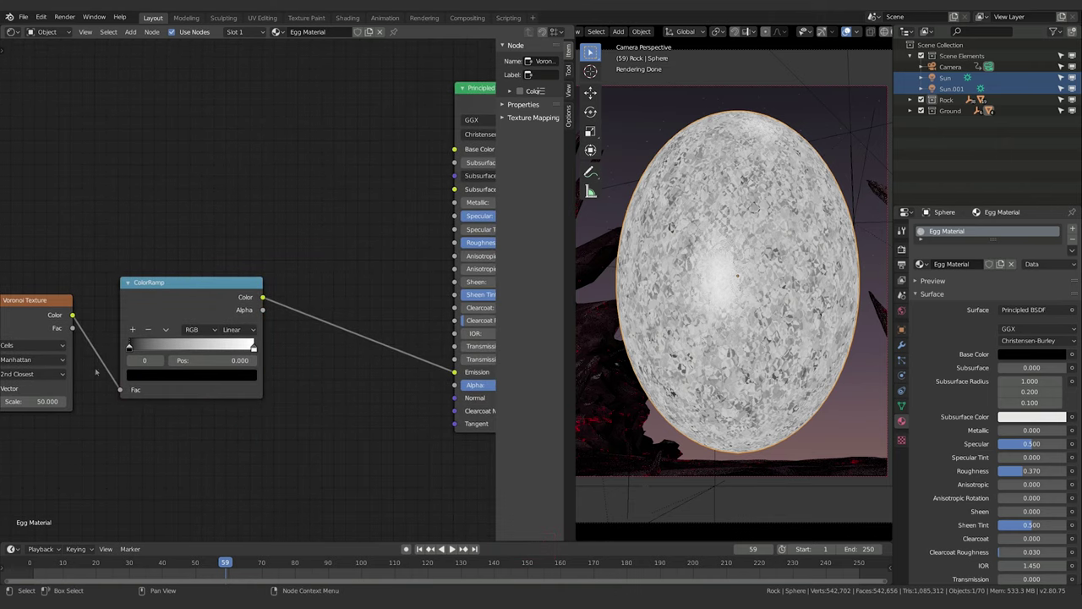
mouse_move(130, 347)
left_mouse_down()
mouse_move(179, 347)
mouse_move(152, 347)
left_mouse_up()
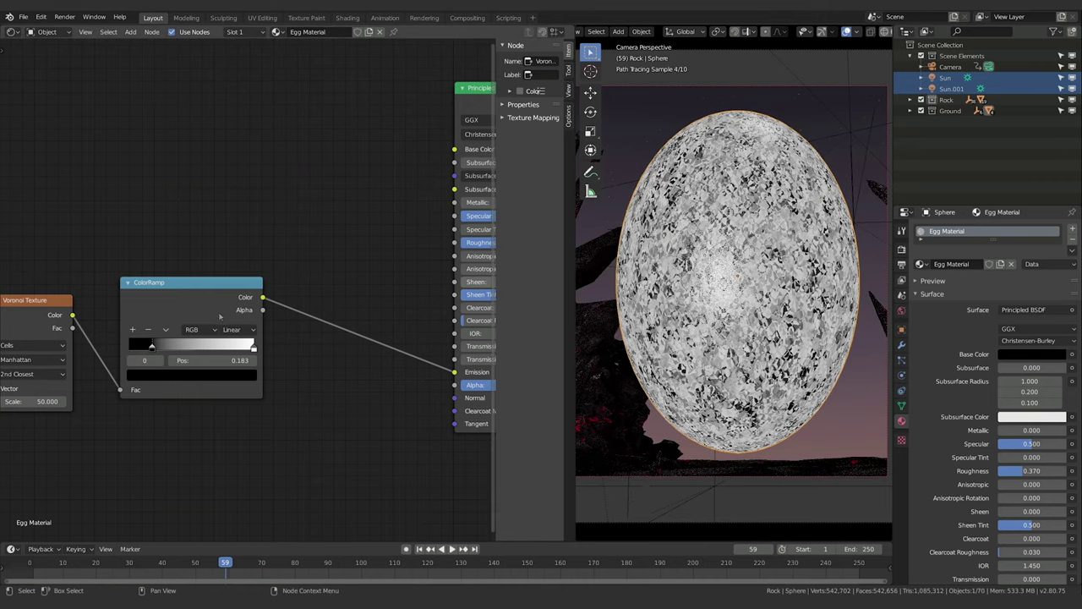
left_click(251, 346)
left_click_drag(252, 347, 209, 346)
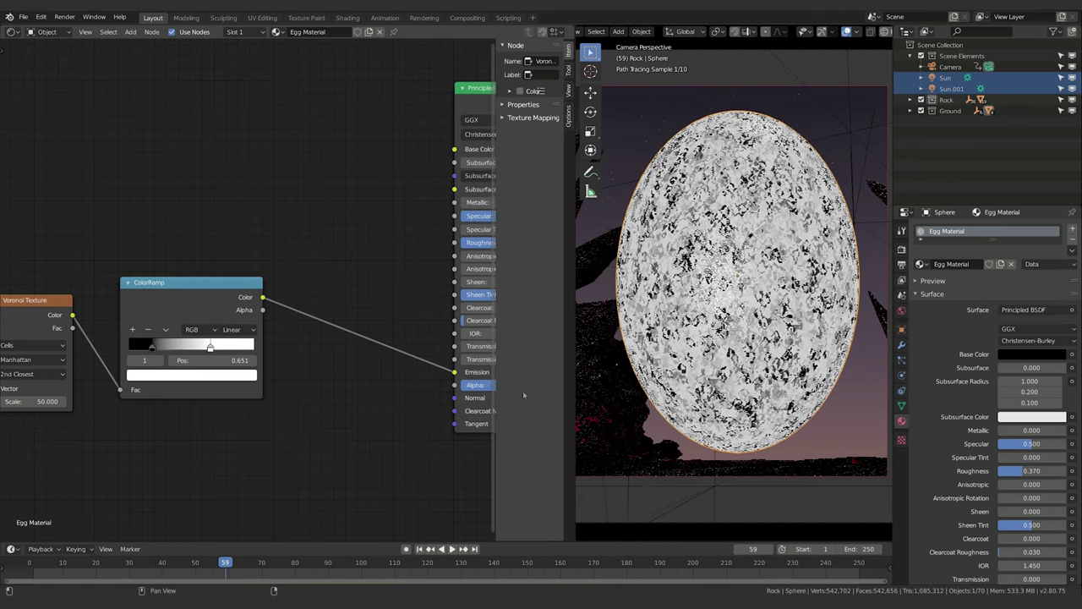
Try narrowing the ColorRamp's gradient with stops at about 0.285 and 0.412, and return them to 0.000 and 1.000.
left_click_drag(210, 347, 180, 346)
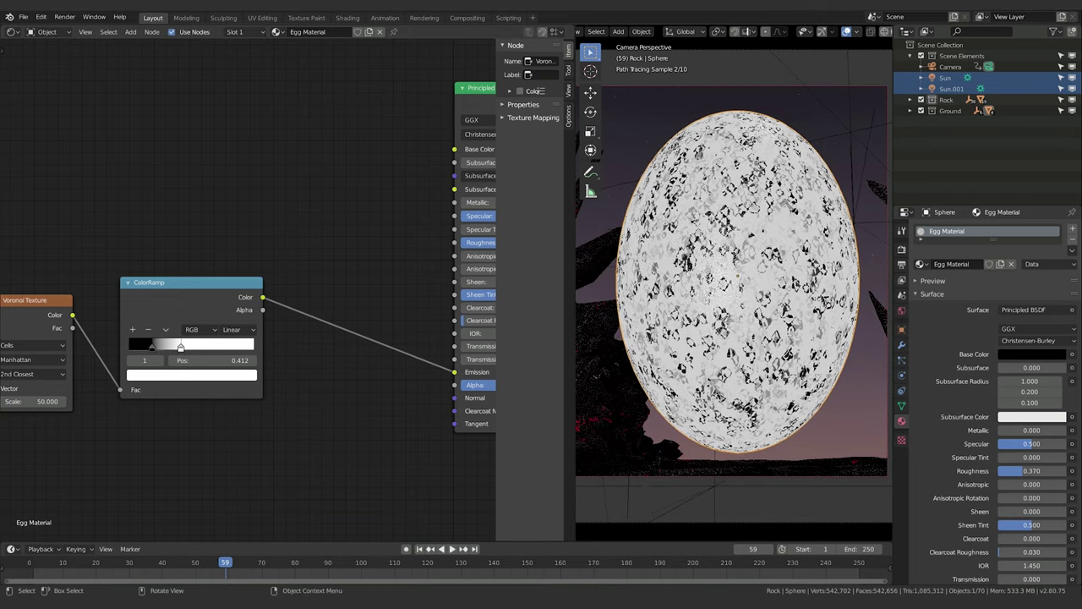
left_click_drag(152, 348, 165, 348)
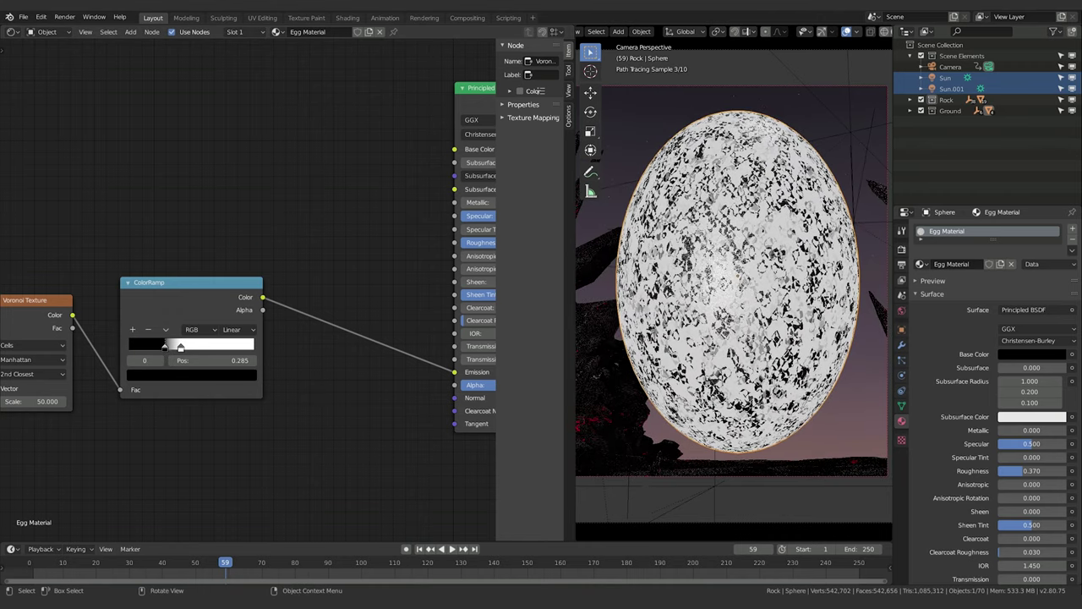
left_click_drag(164, 347, 108, 350)
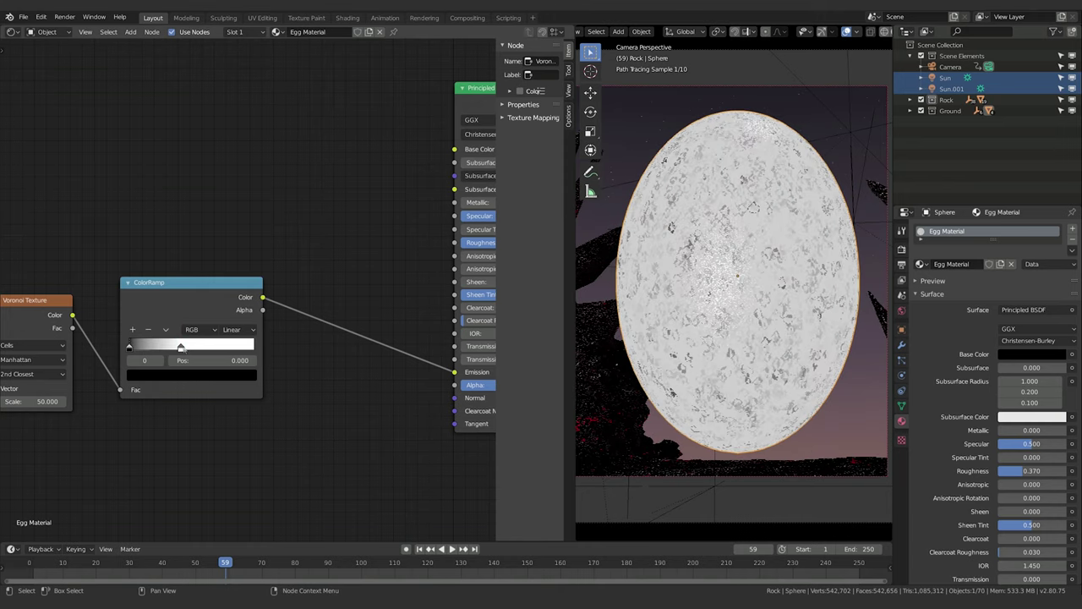
left_click(181, 347)
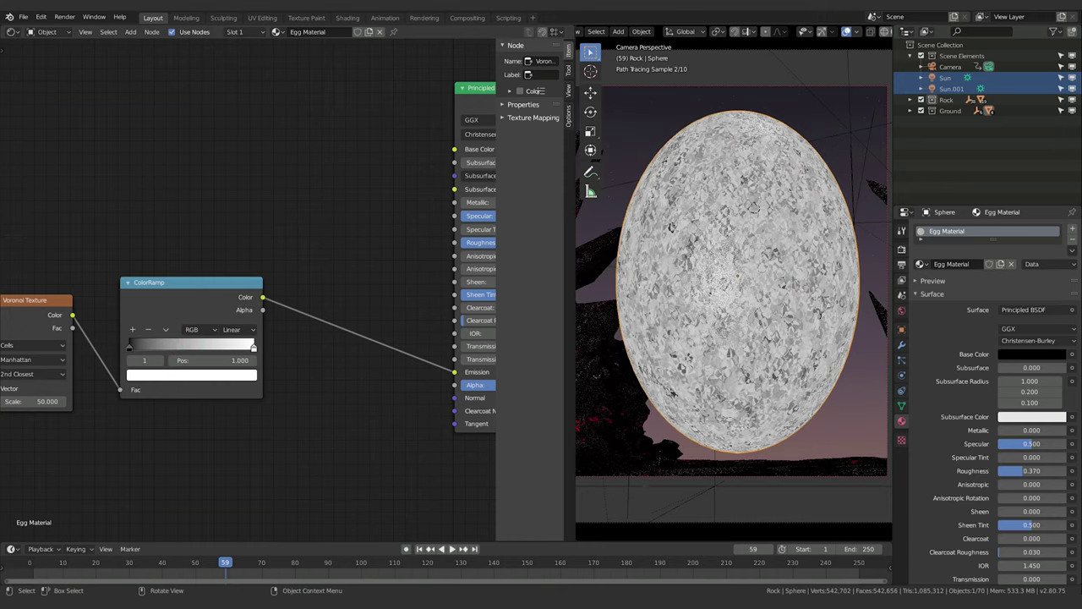
Feed the ColorRamp from the Voronoi Texture's Fac output instead of its Color output, and shift the Voronoi node slightly.
middle_click_drag(347, 370, 366, 359)
left_click_drag(92, 317, 141, 379)
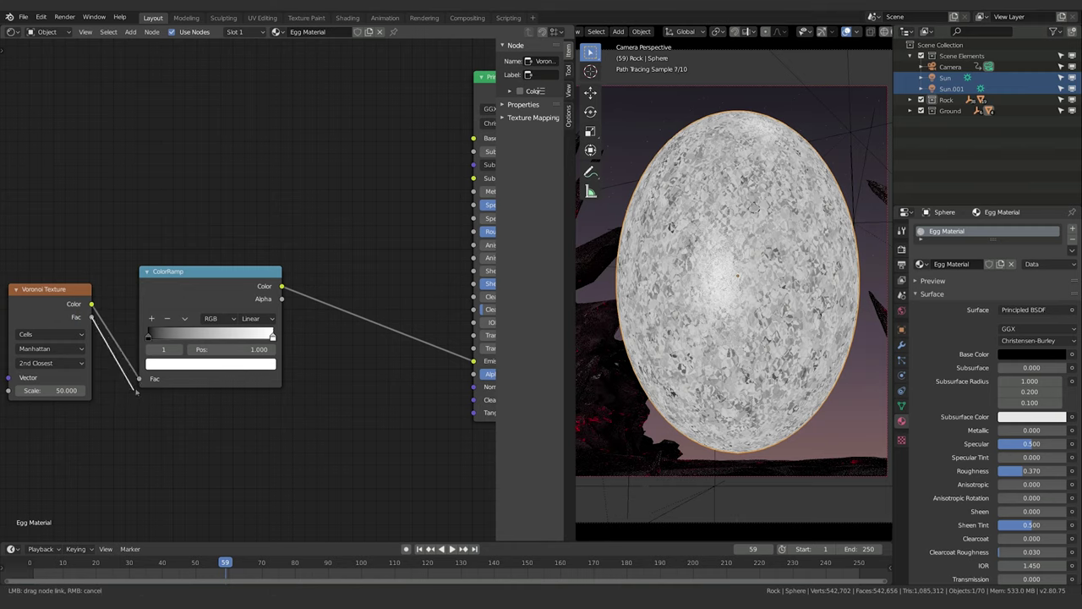
left_click_drag(120, 444, 140, 378)
left_click(49, 301)
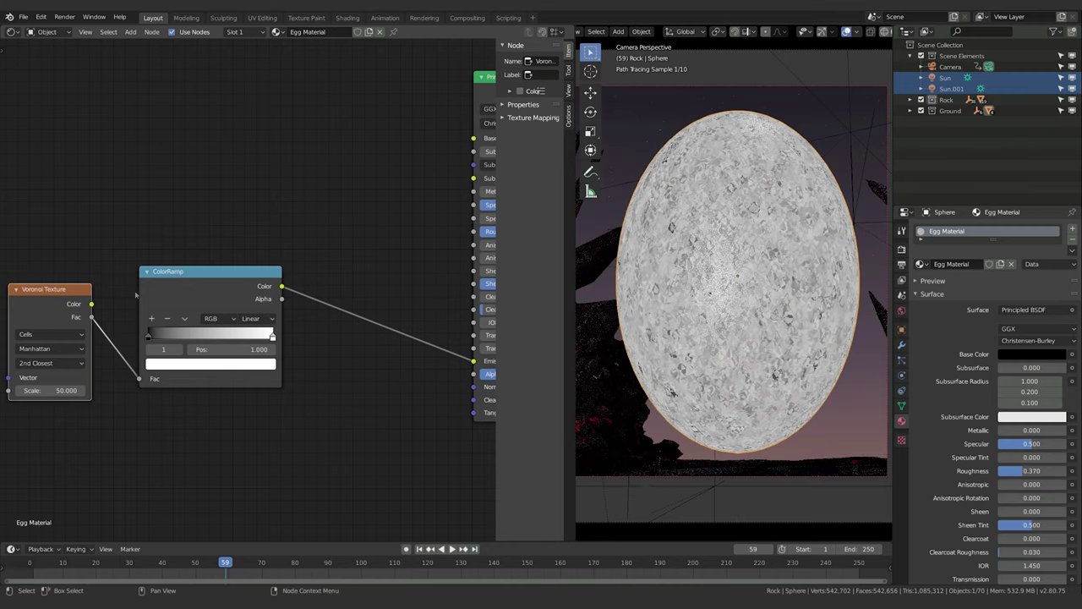
middle_click_drag(216, 337, 202, 337)
left_click_drag(31, 295, 31, 301)
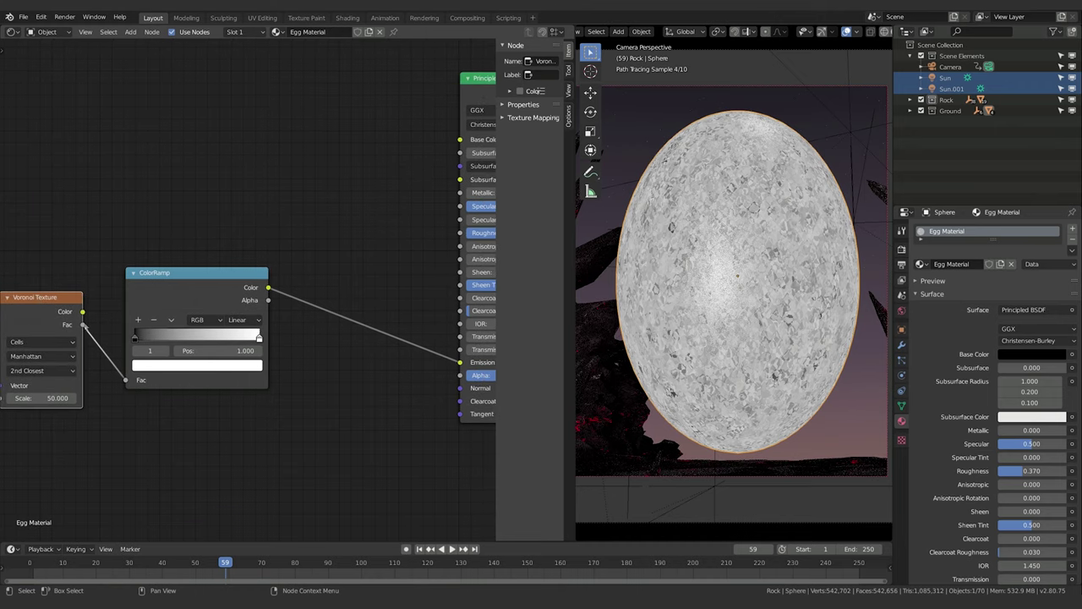
Compare the Voronoi Texture's Fac and Color outputs directly on Emission, and disconnect the Emission input.
left_click_drag(81, 326, 460, 361)
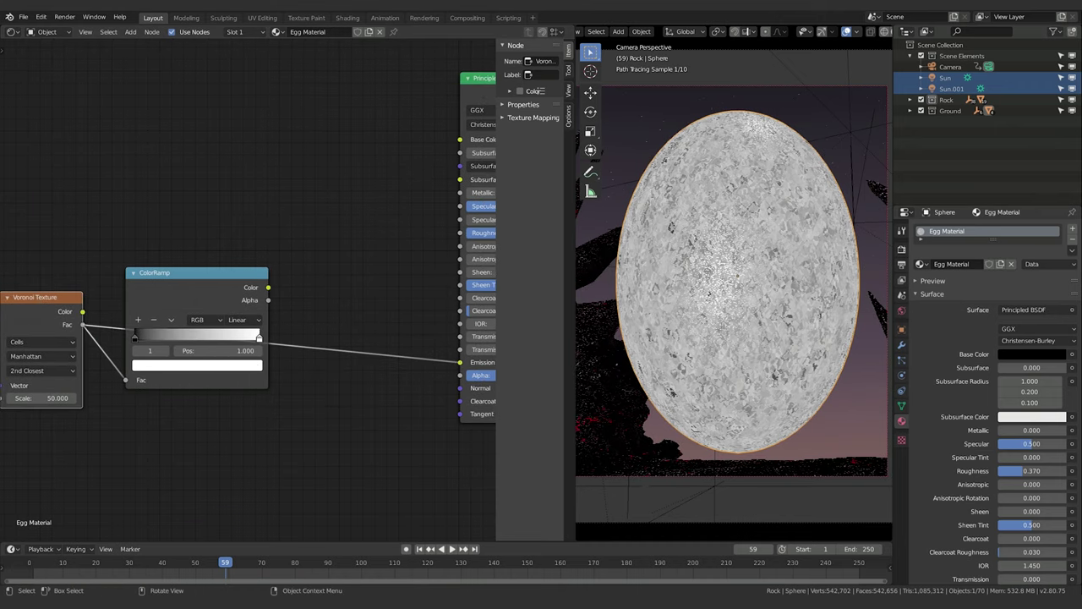
left_click_drag(83, 311, 460, 362)
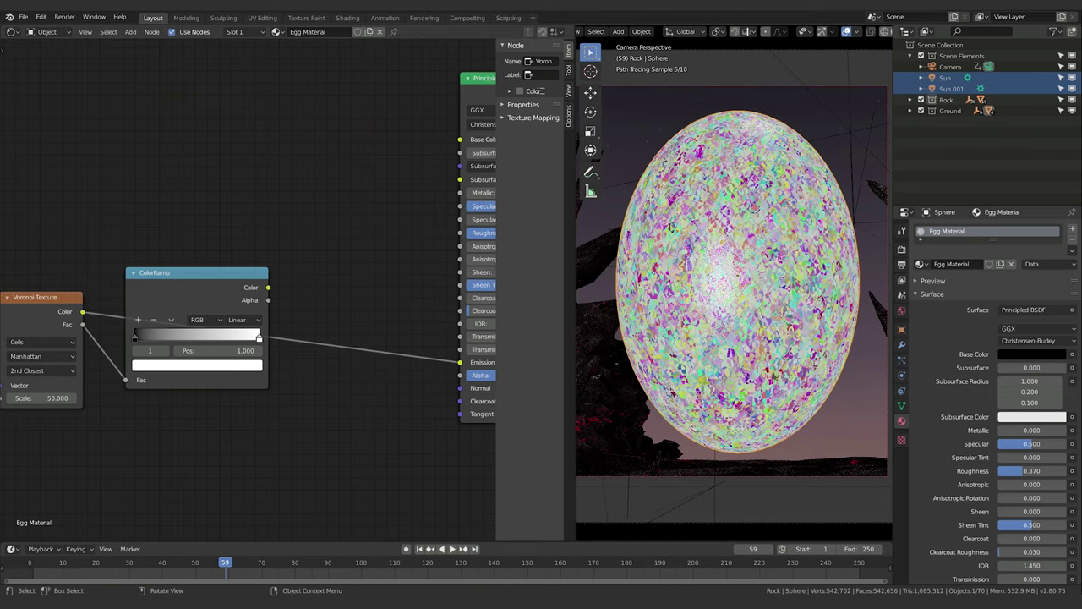
left_click_drag(83, 325, 460, 362)
left_click_drag(125, 380, 125, 380)
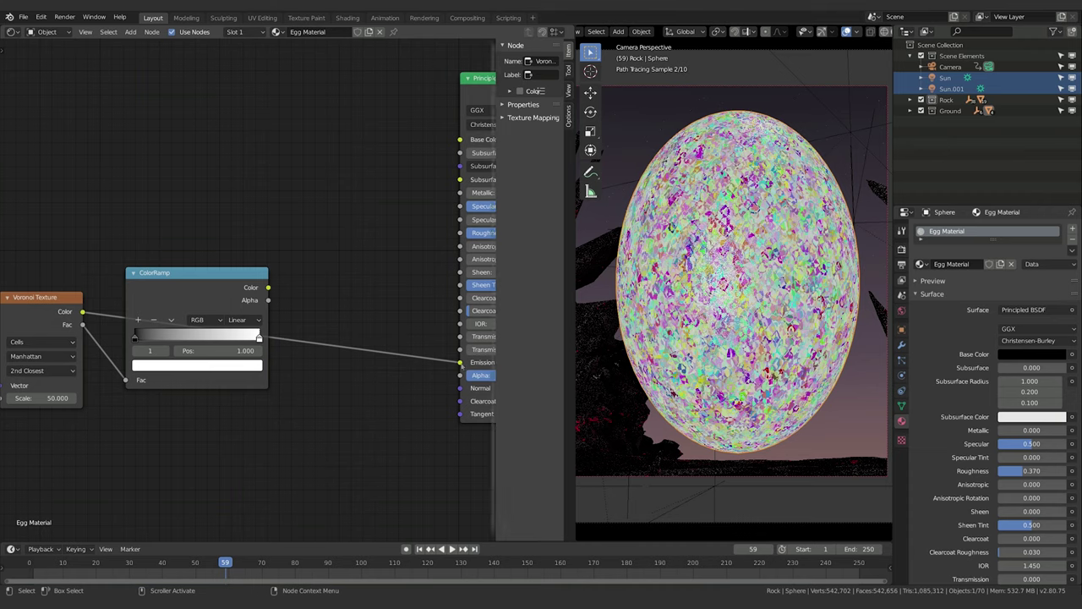
left_click_drag(460, 362, 169, 278)
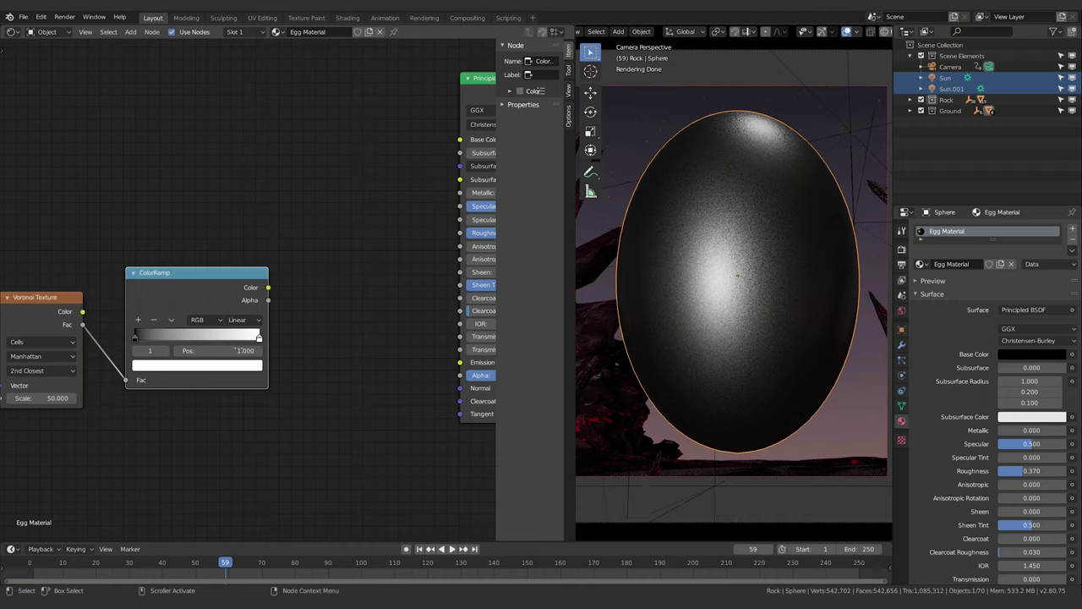
Connect the ColorRamp's Color output to the Principled BSDF's Roughness input.
left_click(134, 339)
left_click(259, 338)
left_click(134, 338)
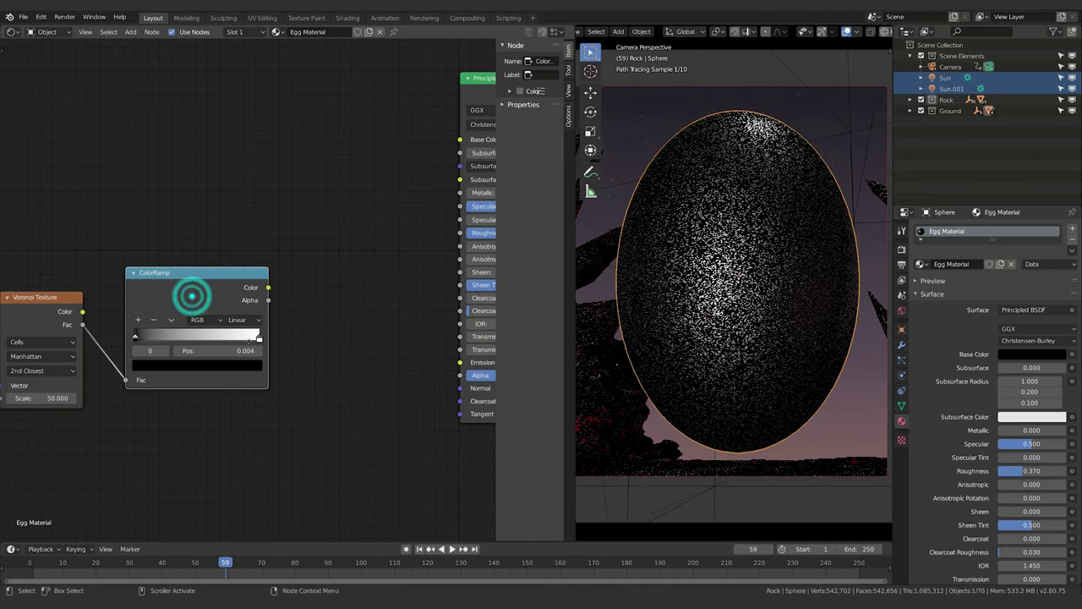
middle_click_drag(192, 296, 169, 341)
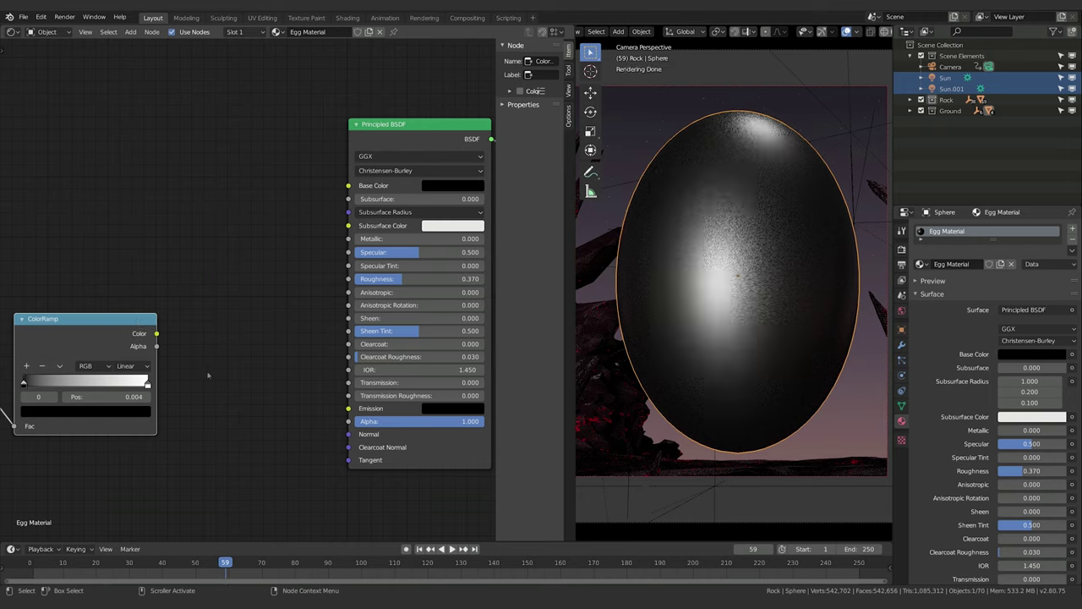
scroll(219, 340, "down", 2)
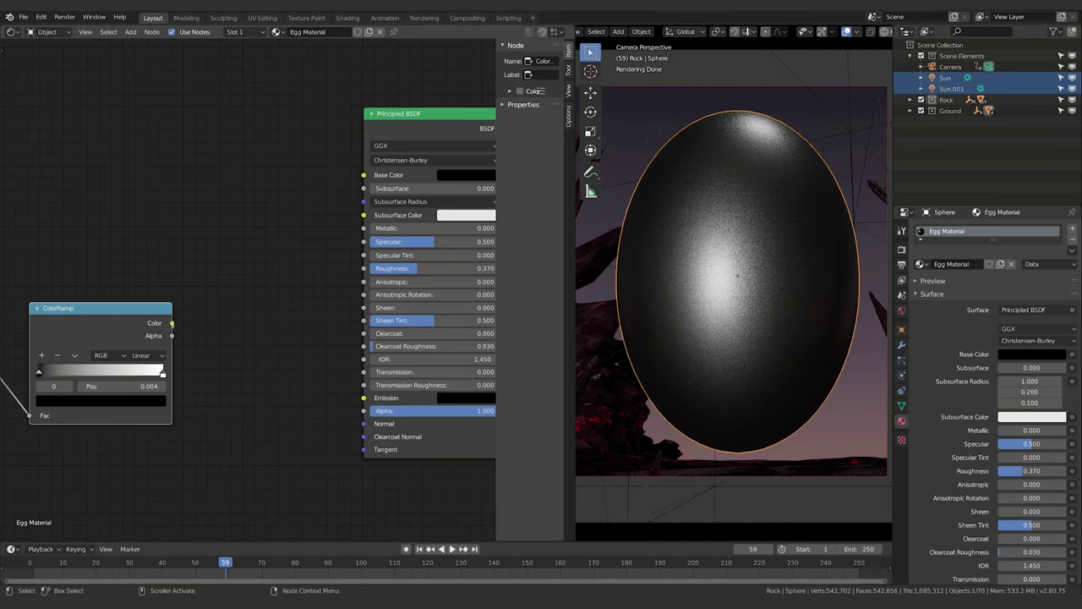
left_click_drag(173, 324, 364, 271)
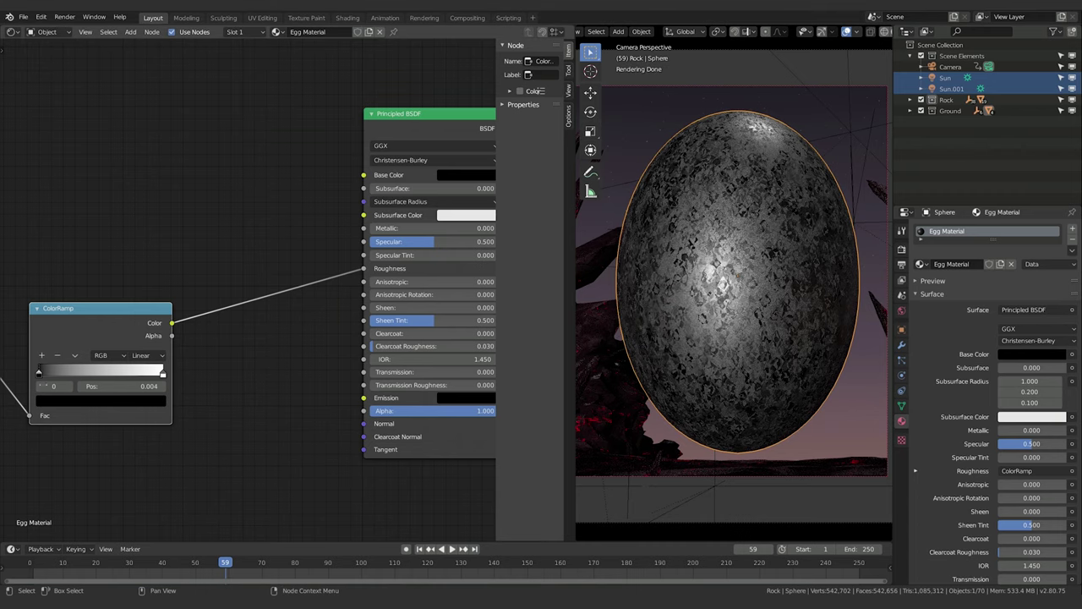
Try the ColorRamp's black stop at about 0.775 and at 0.000, and settle on about 0.489.
left_click(38, 374)
left_click(38, 374)
left_click_drag(38, 373, 136, 373)
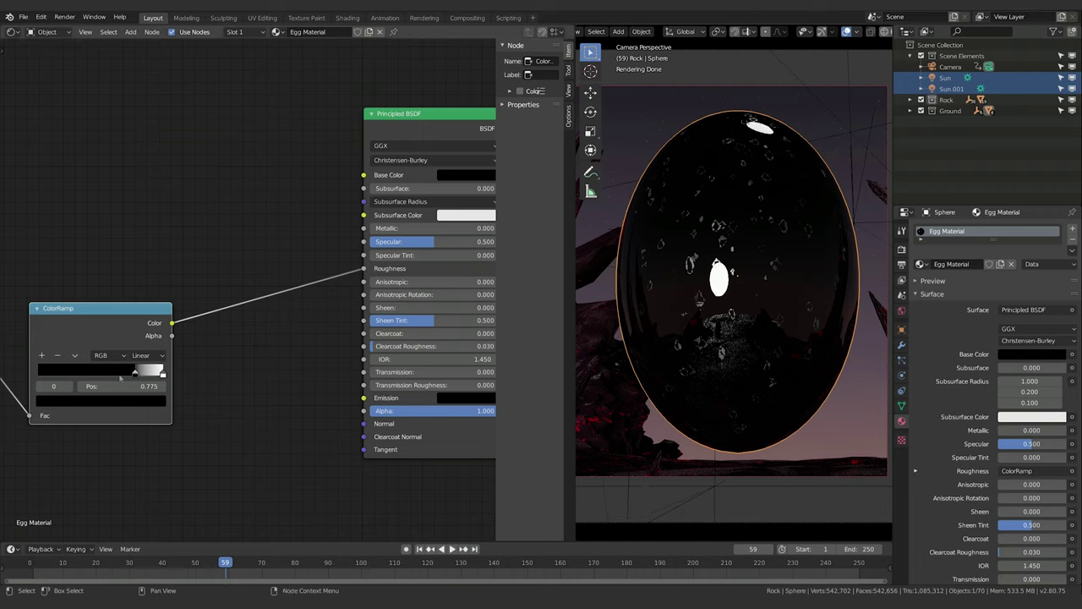
left_click_drag(135, 370, 38, 372)
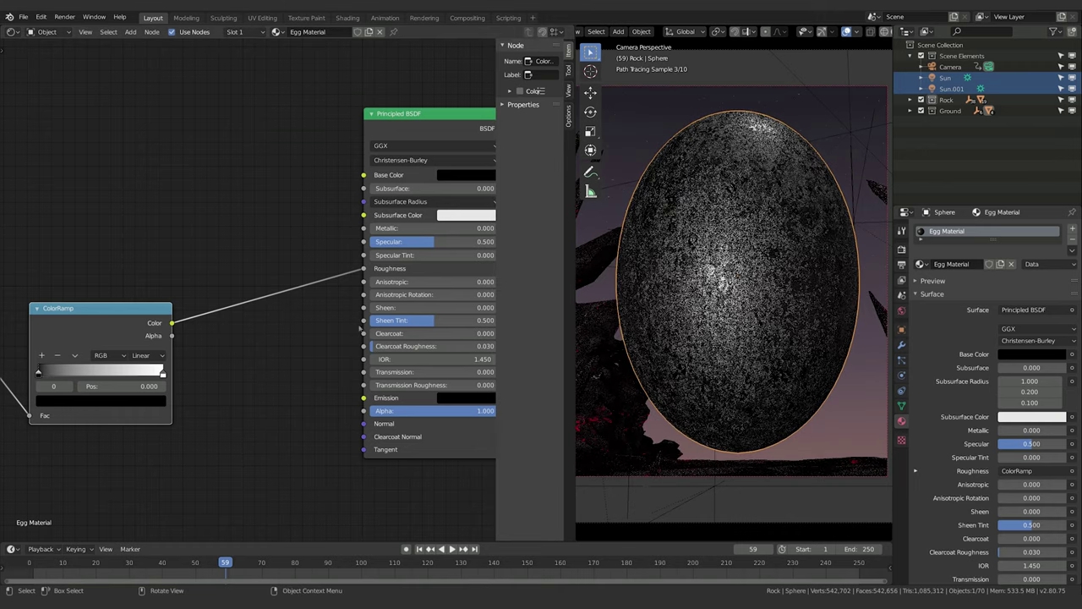
mouse_move(37, 307)
left_mouse_down()
mouse_move(60, 307)
mouse_move(43, 301)
left_mouse_up()
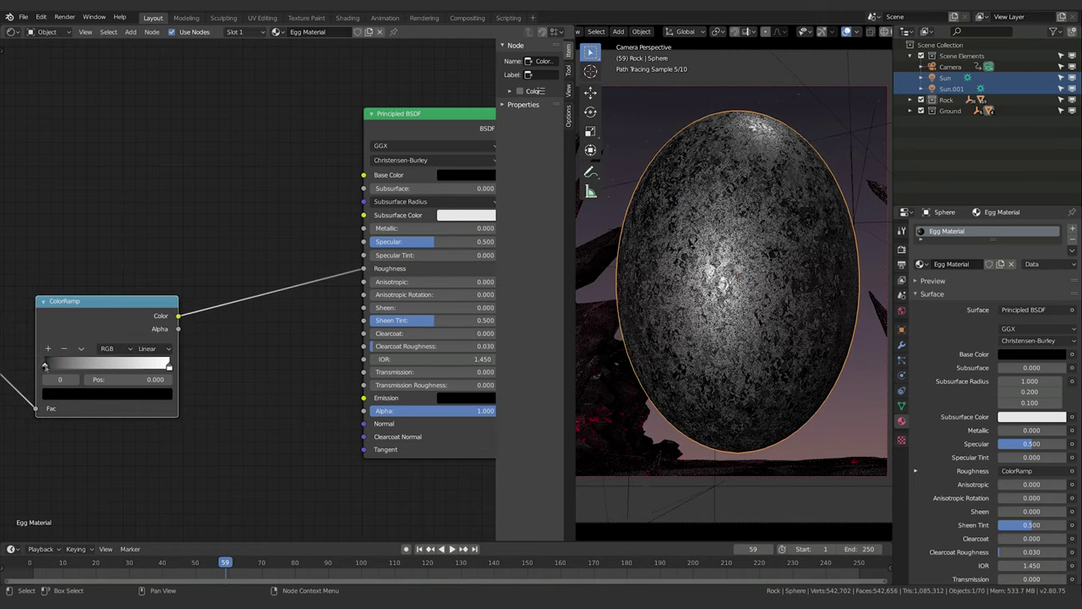
left_click(45, 365)
left_click_drag(45, 365, 135, 370)
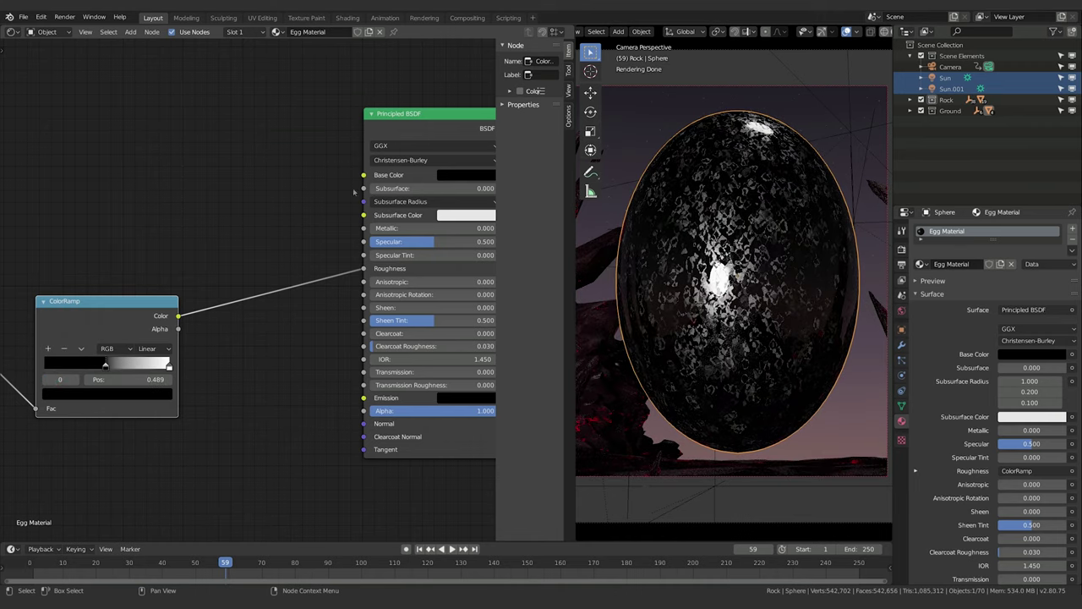
Change the Principled BSDF's Base Color to a bright pink, and disconnect the ColorRamp from its Roughness input.
scroll(373, 229, "right", 2, "ctrl")
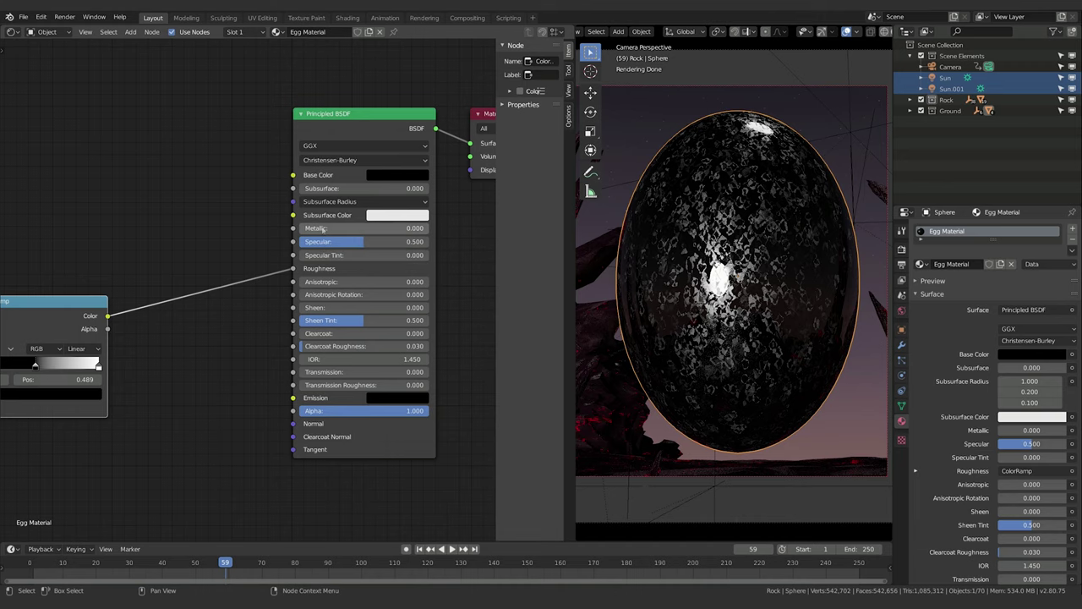
left_click_drag(323, 228, 317, 230)
key("ctrl+z")
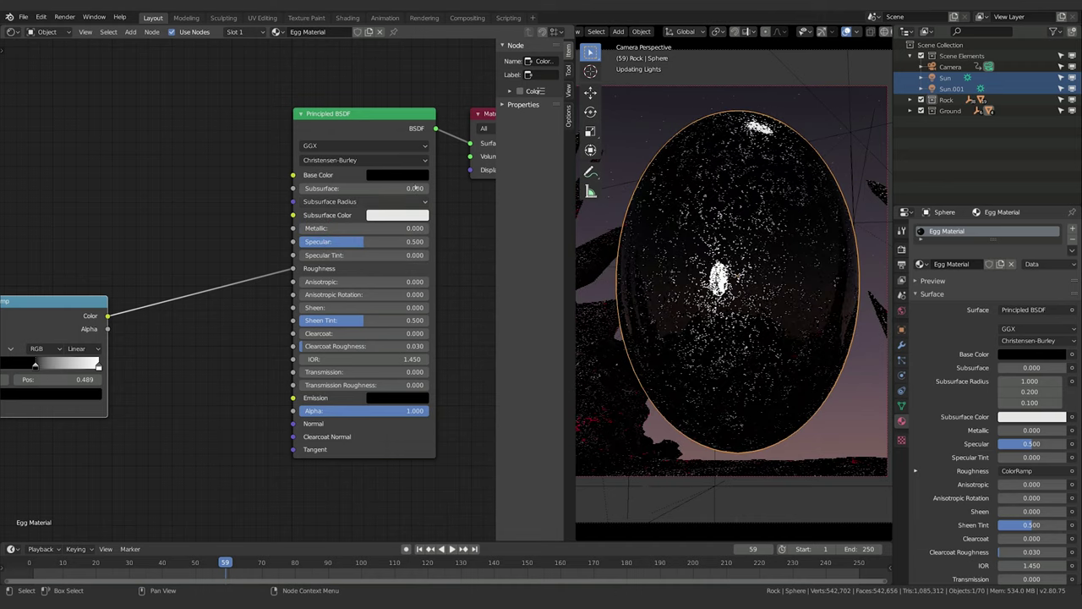
left_click(398, 175)
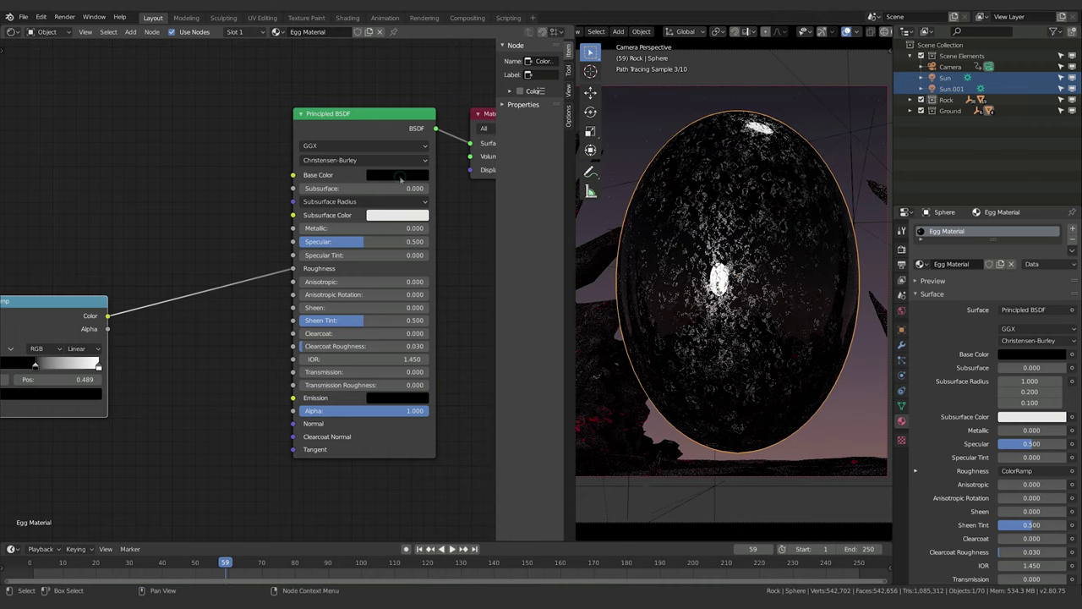
left_click(398, 175)
left_click_drag(470, 224, 470, 190)
left_click(429, 269)
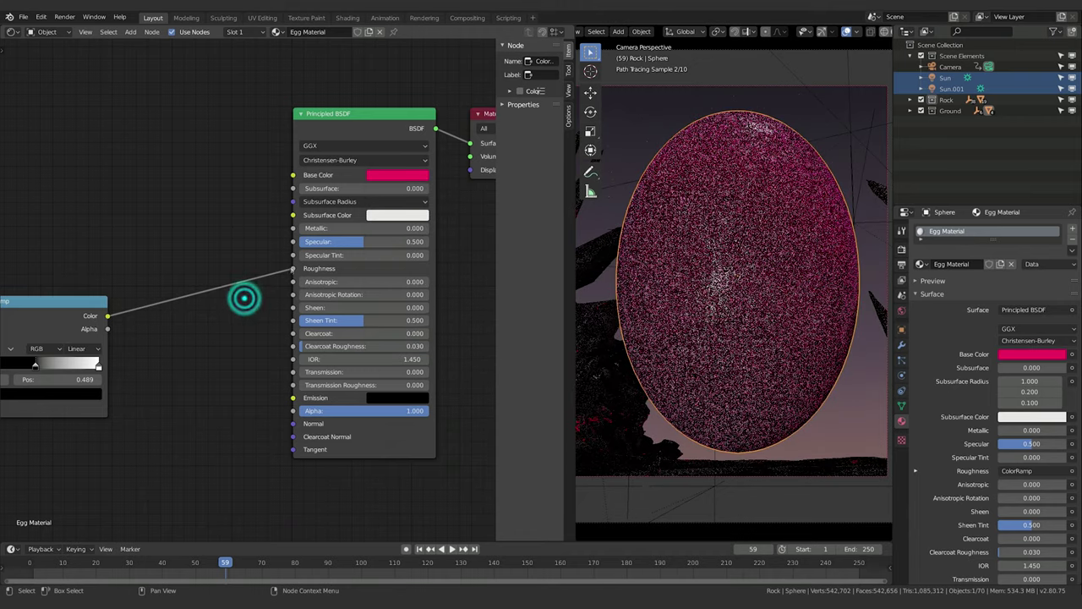
left_click_drag(293, 268, 297, 287)
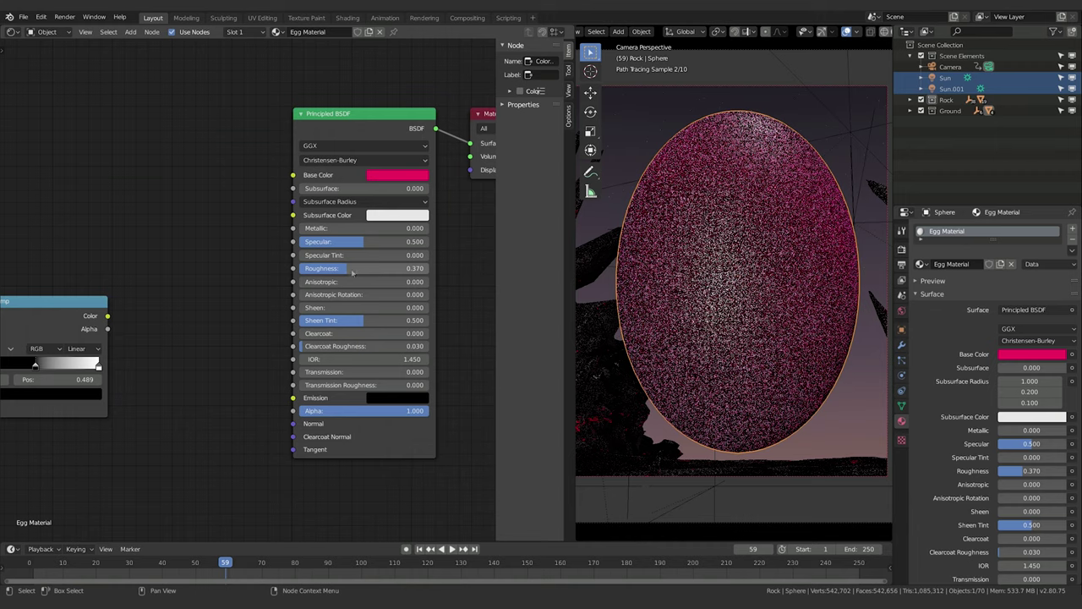
Set the Principled BSDF's Roughness to 0.5, then try Specular at 0.000 and at about 0.486.
left_click(350, 268)
type("5")
key("Return")
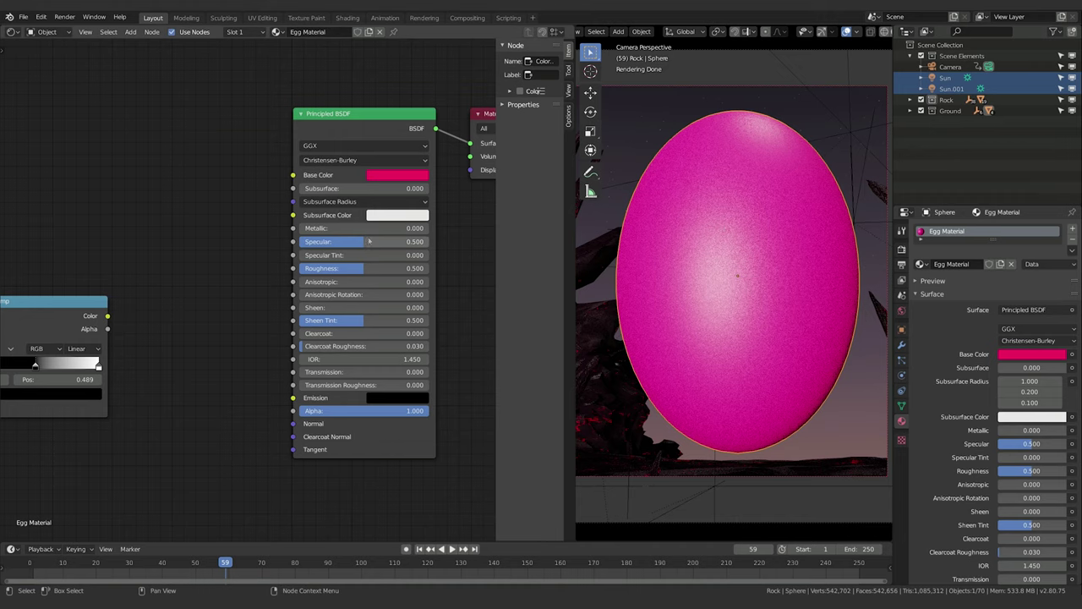
left_click_drag(362, 241, 301, 241)
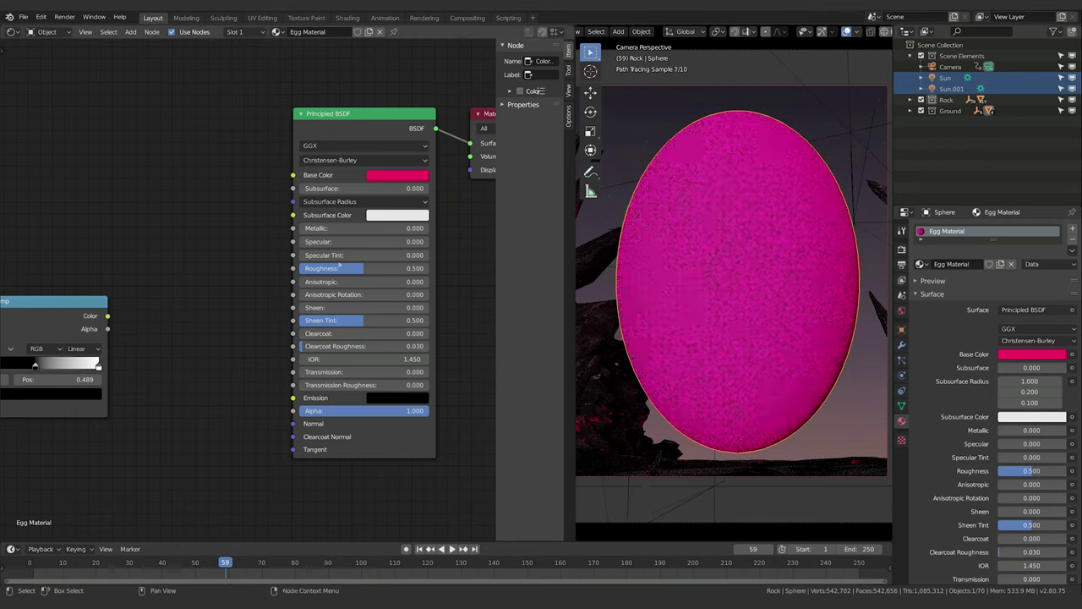
left_click_drag(316, 244, 432, 254)
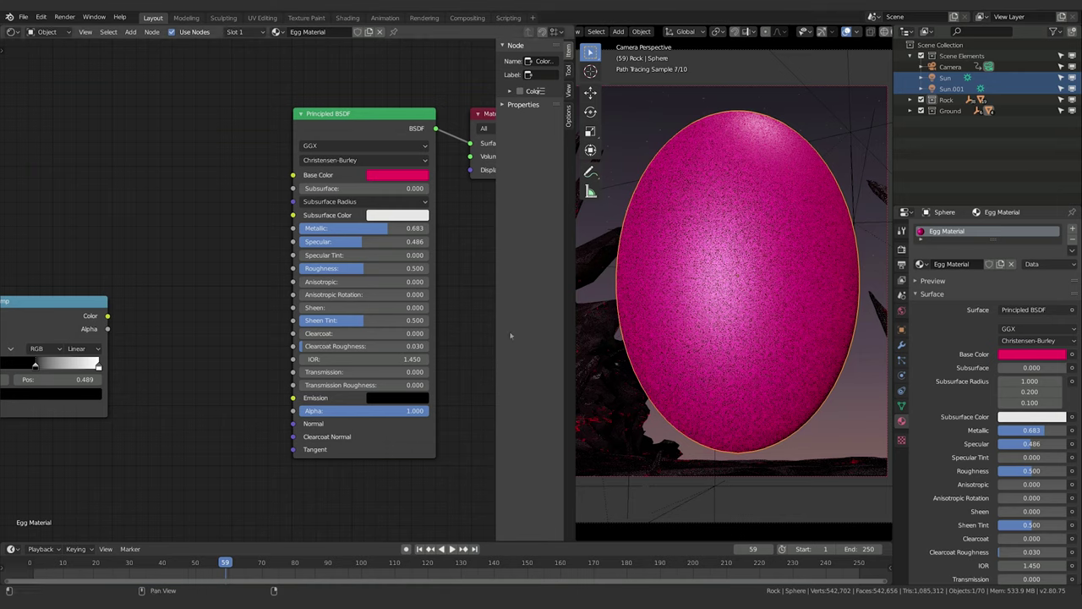
Compare the pink egg with Metallic at 1.000, at 0.000 and at about 0.676.
left_click(384, 228)
left_click_drag(384, 228, 435, 228)
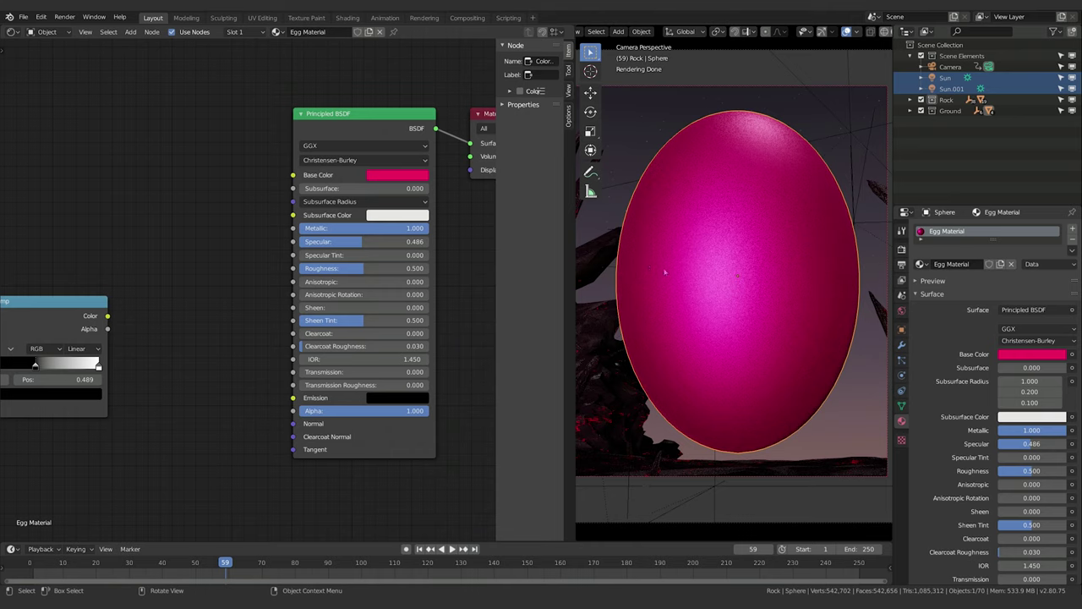
left_click_drag(418, 228, 338, 228)
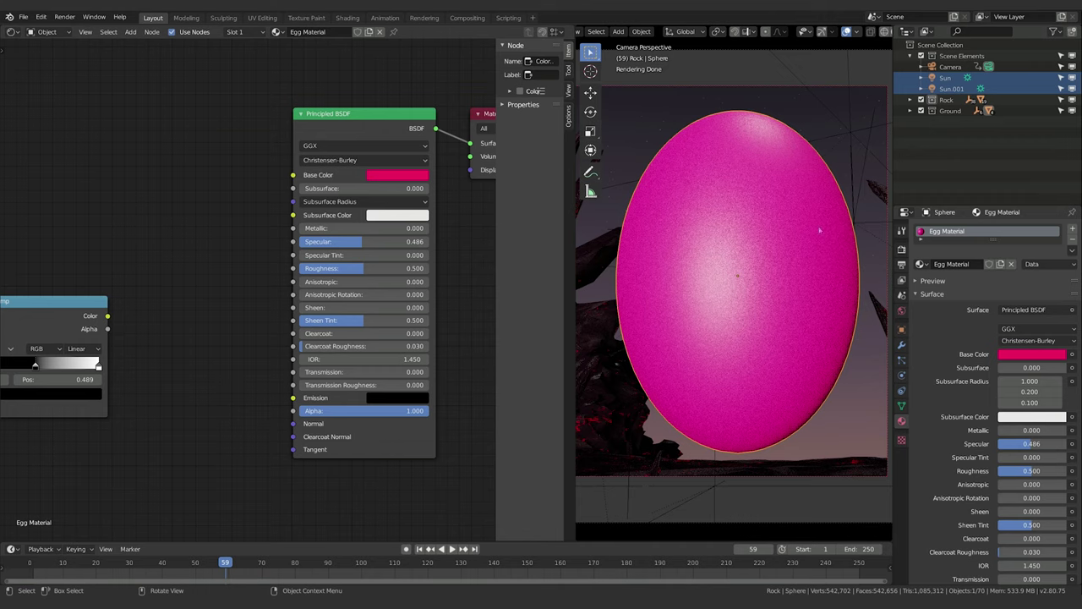
left_click_drag(322, 229, 441, 246)
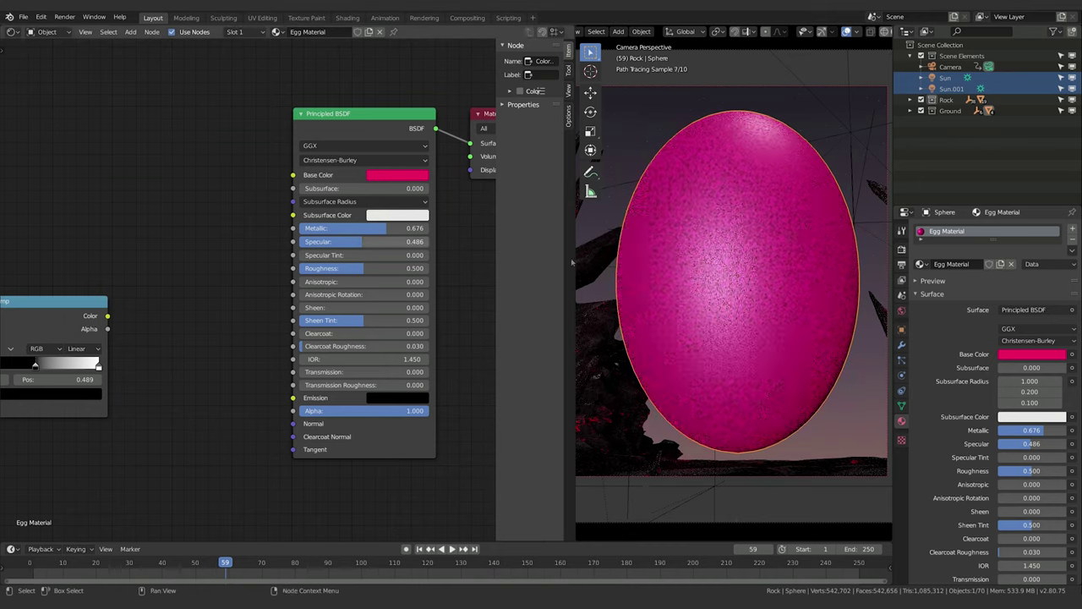
Set Specular to 1.000 and Roughness to about 0.528, and raise Metallic from 0.000 through about 0.592 to 1.000.
left_click_drag(371, 243, 473, 243)
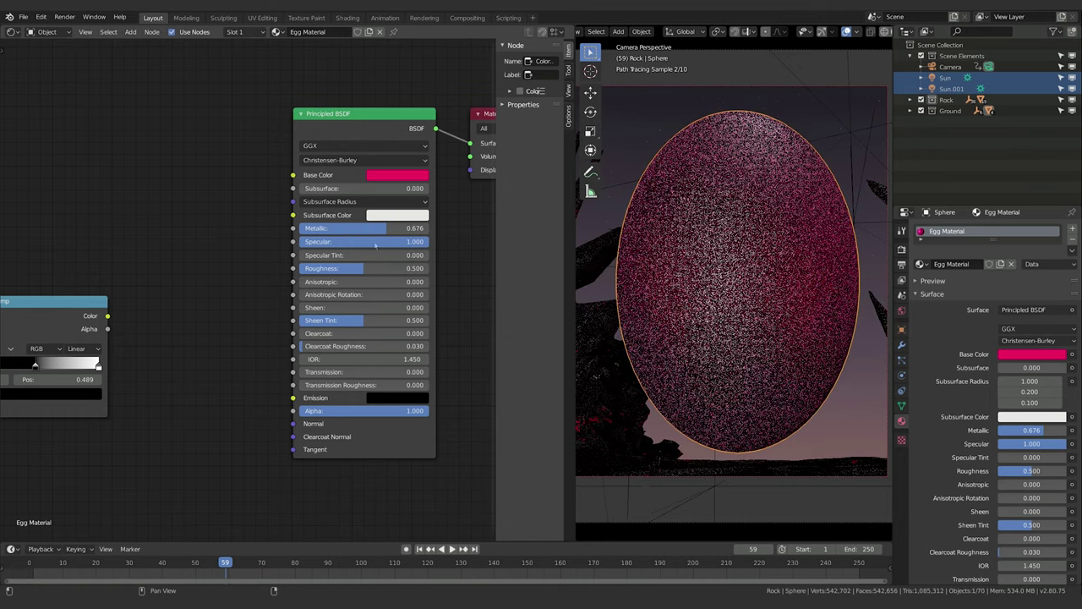
key("BackSpace")
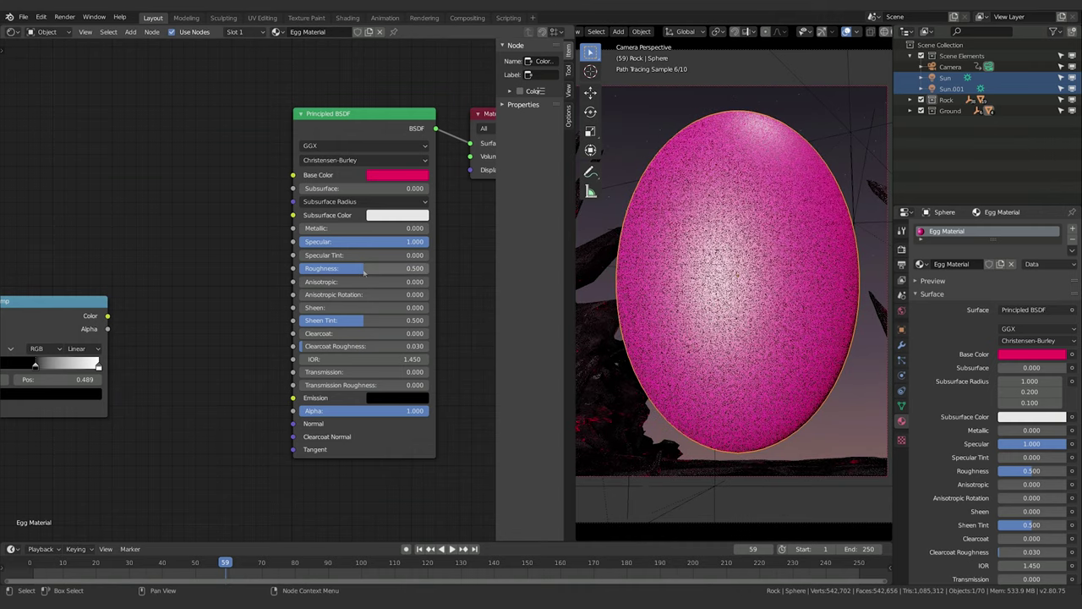
mouse_move(365, 269)
left_mouse_down()
mouse_move(346, 280)
mouse_move(401, 270)
left_mouse_up()
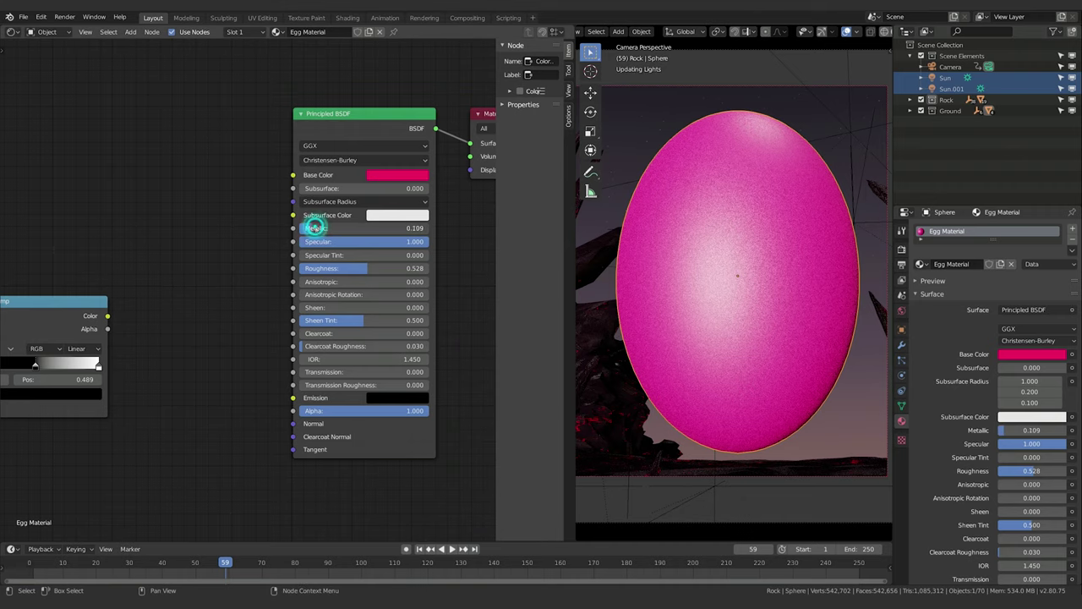
left_click_drag(315, 228, 392, 228)
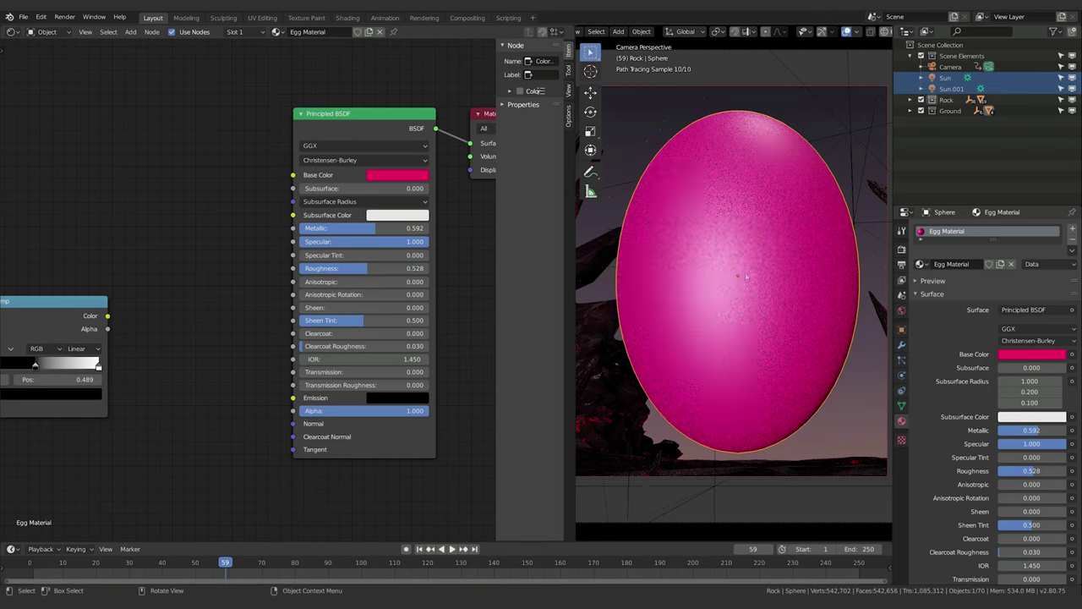
left_click_drag(378, 228, 420, 230)
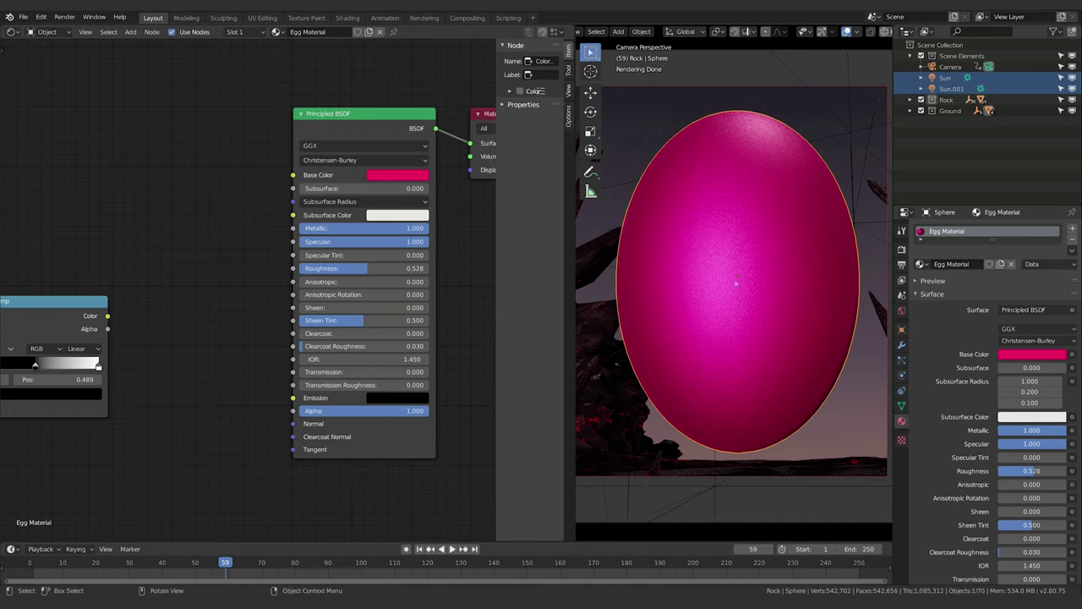
Try a white Base Color on the Principled BSDF, and settle on pure black.
left_click(408, 176)
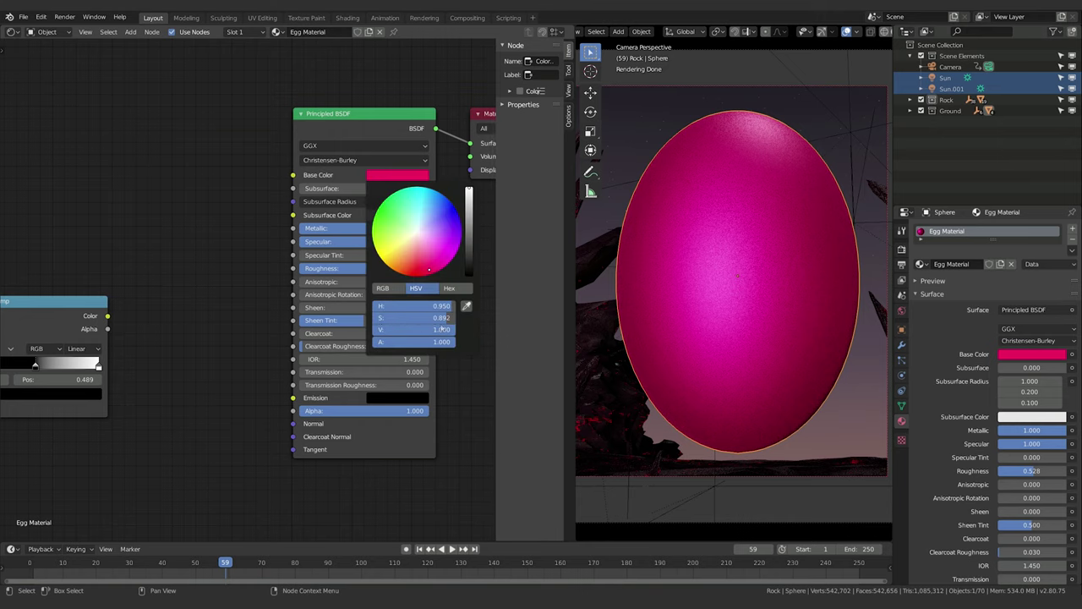
left_click_drag(444, 317, 376, 317)
left_click(242, 235)
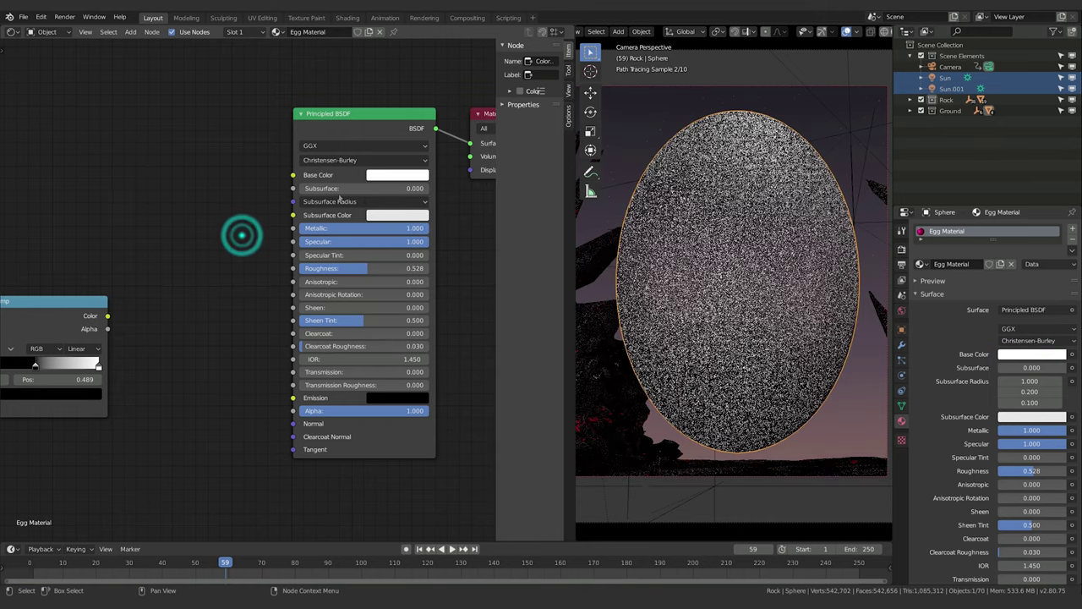
left_click(398, 175)
left_click_drag(469, 263, 468, 274)
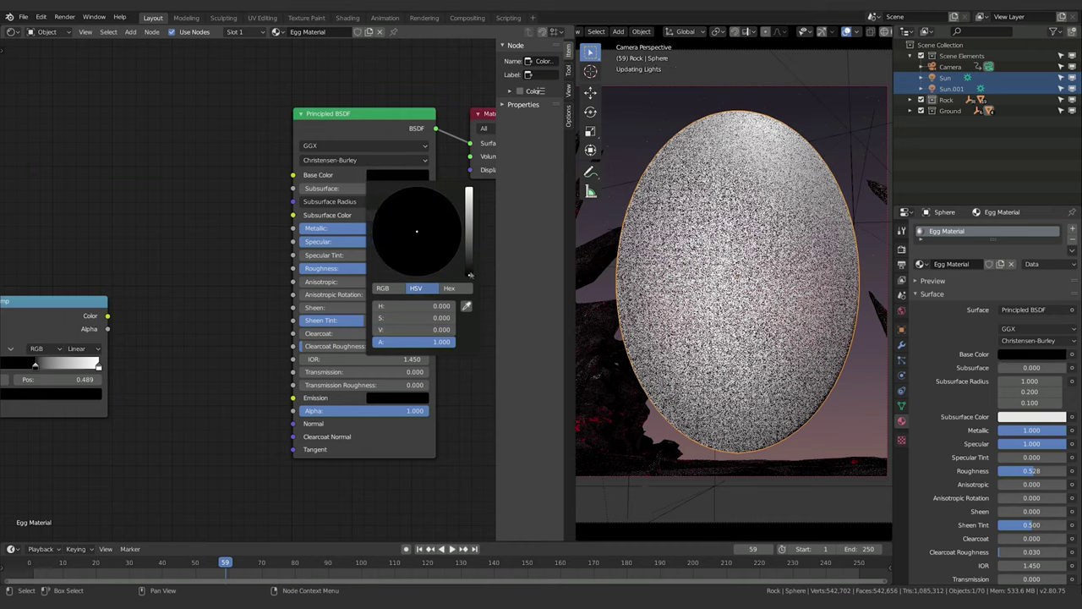
left_click(200, 273)
Connect the ColorRamp's Color output to the Principled BSDF's Roughness input.
left_click_drag(107, 315, 296, 269)
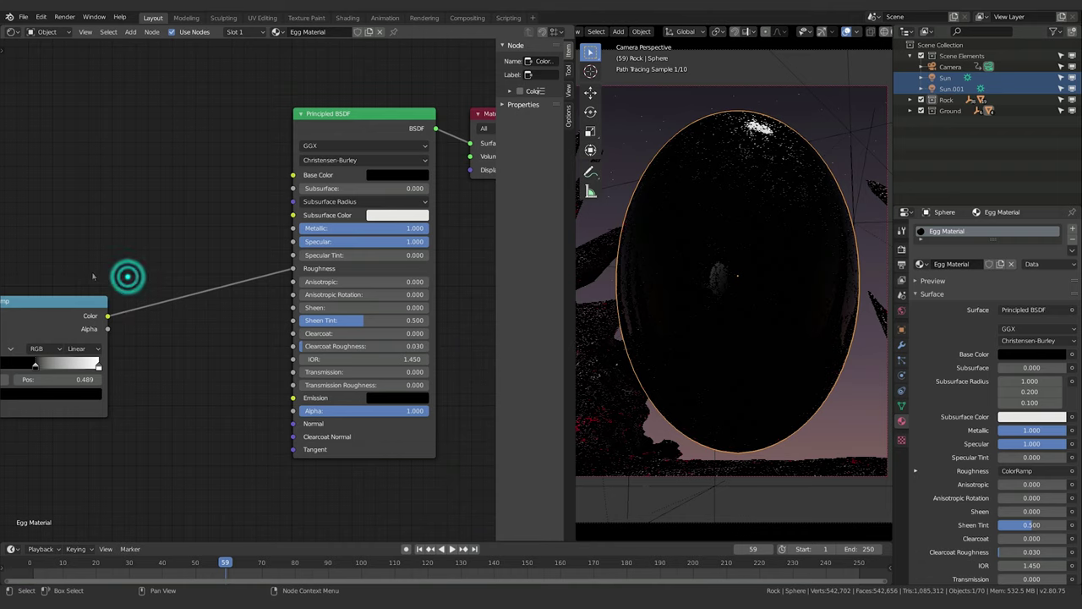
middle_click_drag(128, 278, 374, 310)
left_click_drag(279, 351, 40, 85)
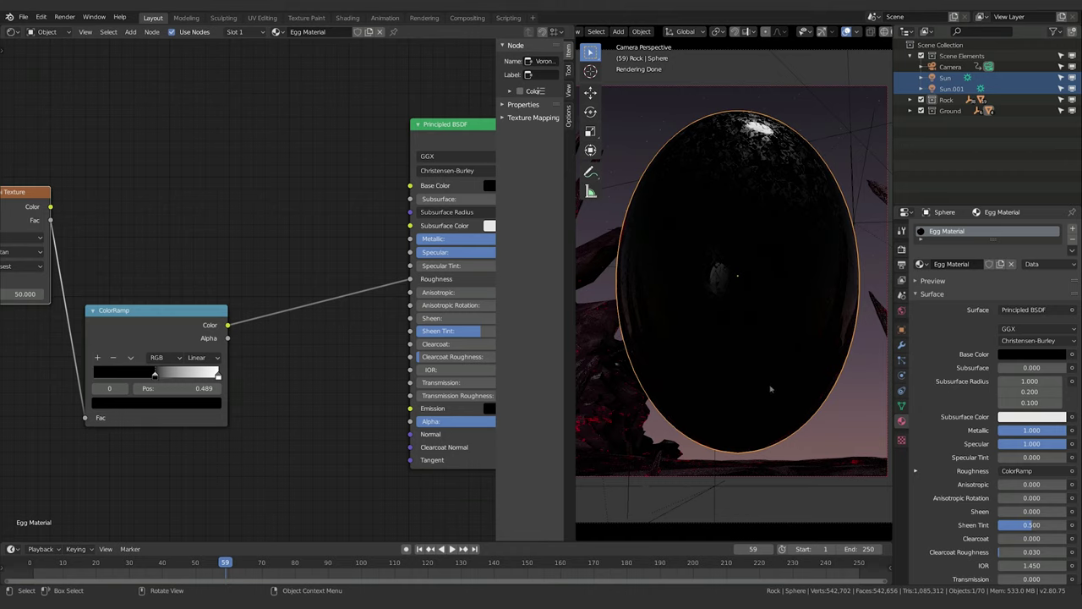
Compare the black egg with Metallic at 0.000 and at 1.000.
scroll(783, 375, "down", 2)
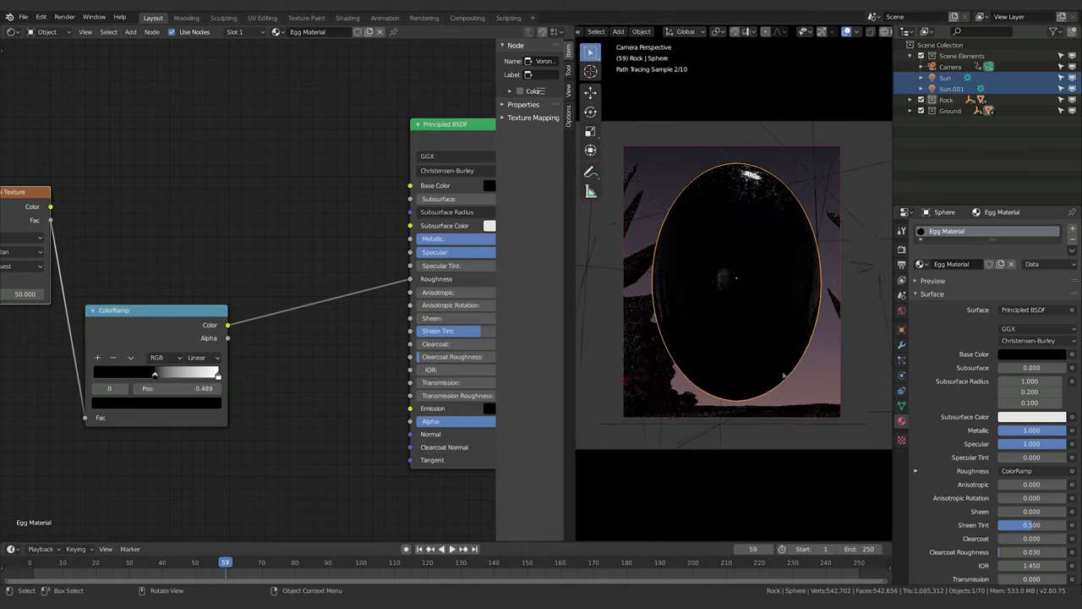
scroll(783, 375, "up", 1)
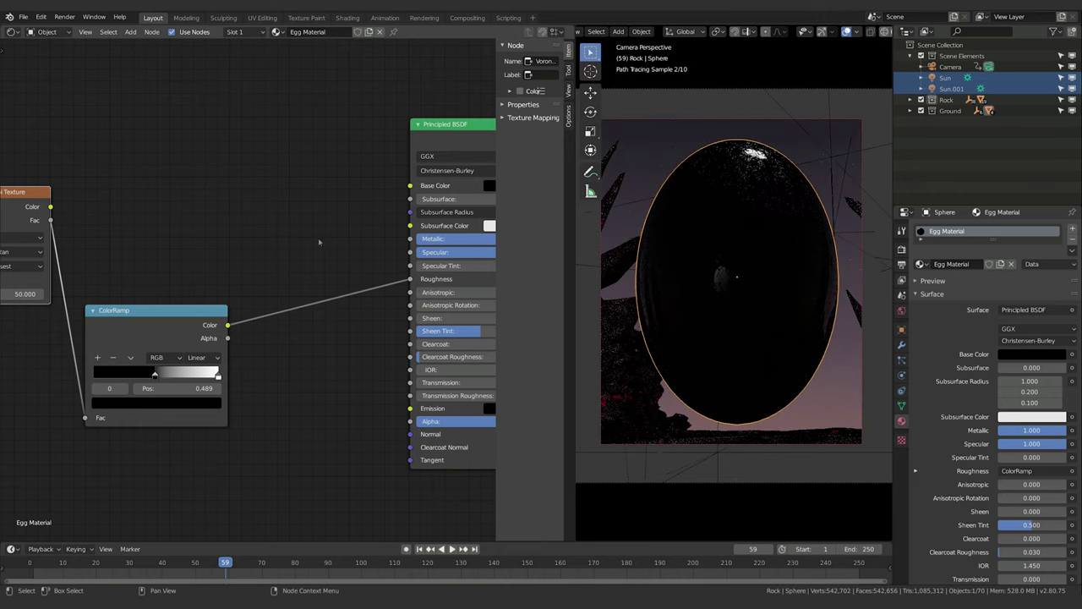
middle_click_drag(321, 236, 314, 237)
middle_click_drag(483, 163, 402, 163)
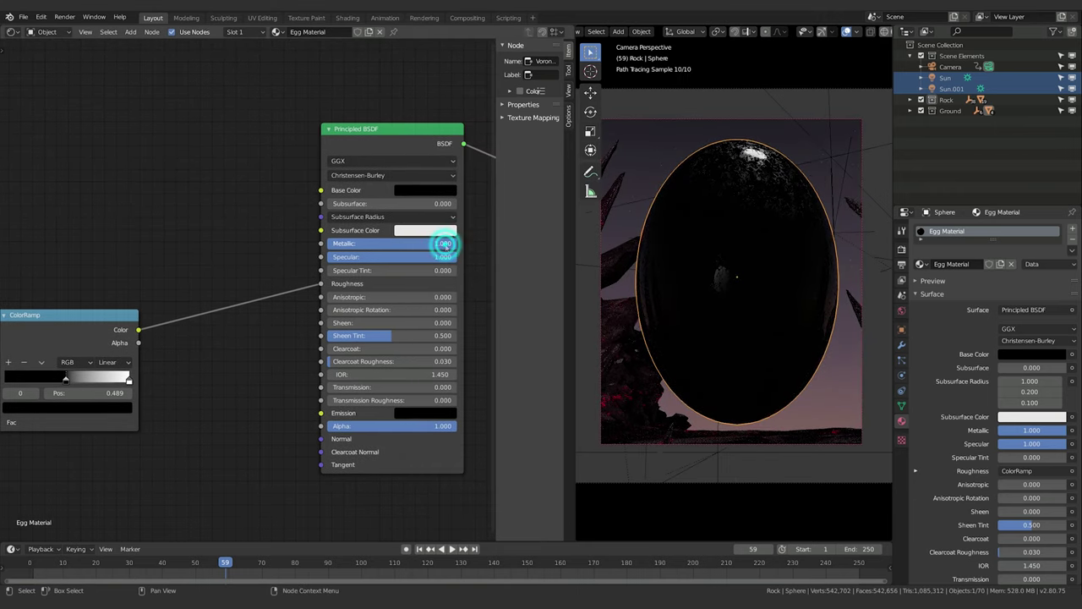
left_click_drag(442, 243, 342, 244)
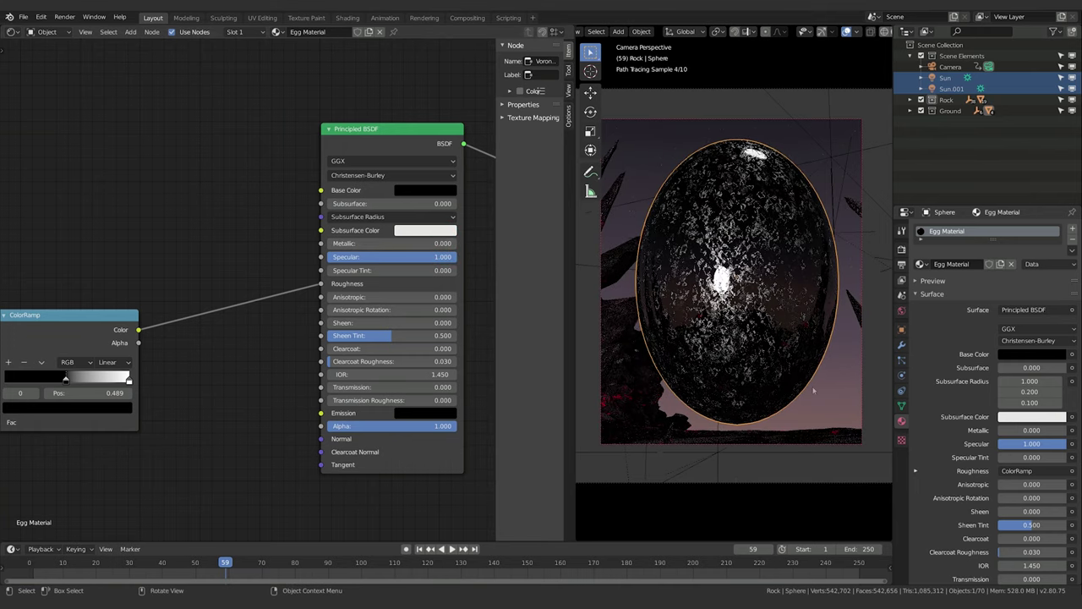
left_click_drag(345, 243, 460, 243)
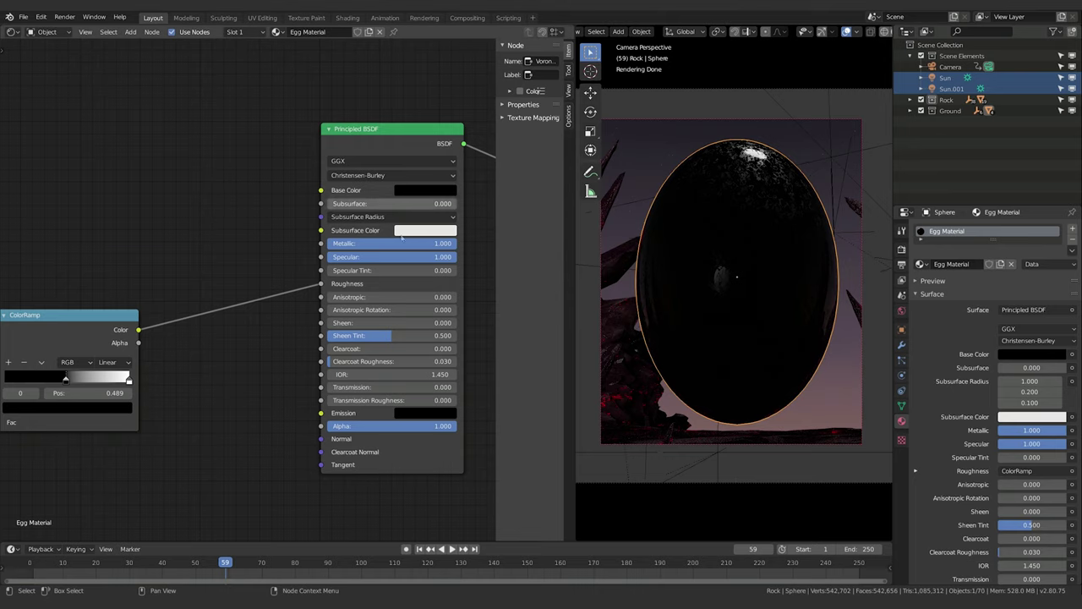
Try feeding the Roughness ColorRamp's Color output into Metallic as well, and disconnect it from Metallic.
middle_click_drag(169, 341, 200, 344)
left_click_drag(169, 331, 350, 245)
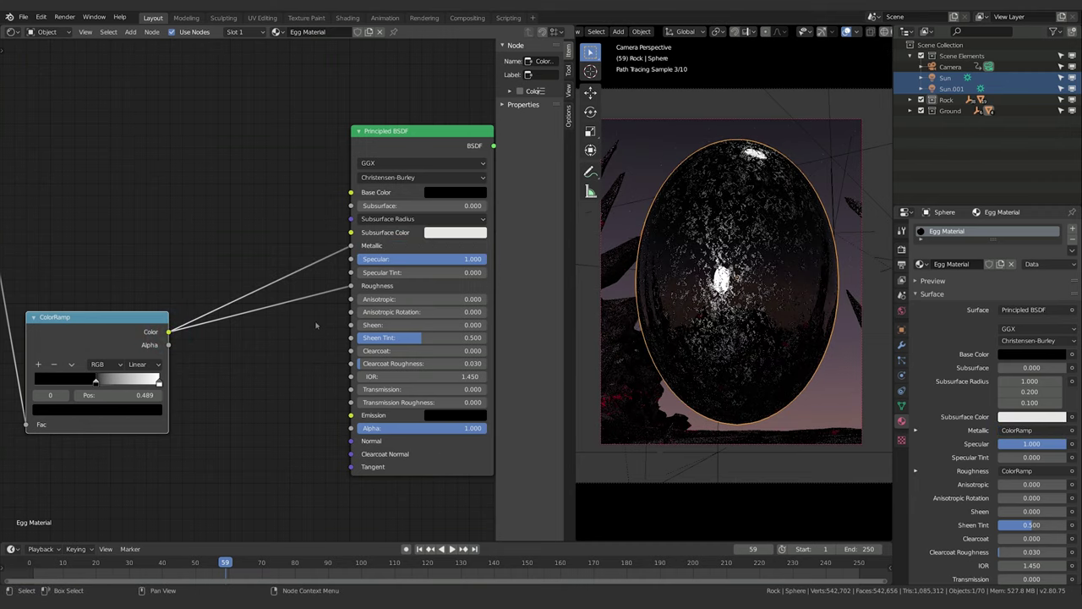
left_click_drag(350, 245, 288, 262)
Duplicate the ColorRamp, feed the copy from the Voronoi Texture's Fac output, and set its black stop to 0.000.
key("shift+d")
left_click(100, 169)
middle_click_drag(100, 169, 282, 211)
left_click_drag(142, 254, 210, 311)
left_click_drag(280, 268, 220, 268)
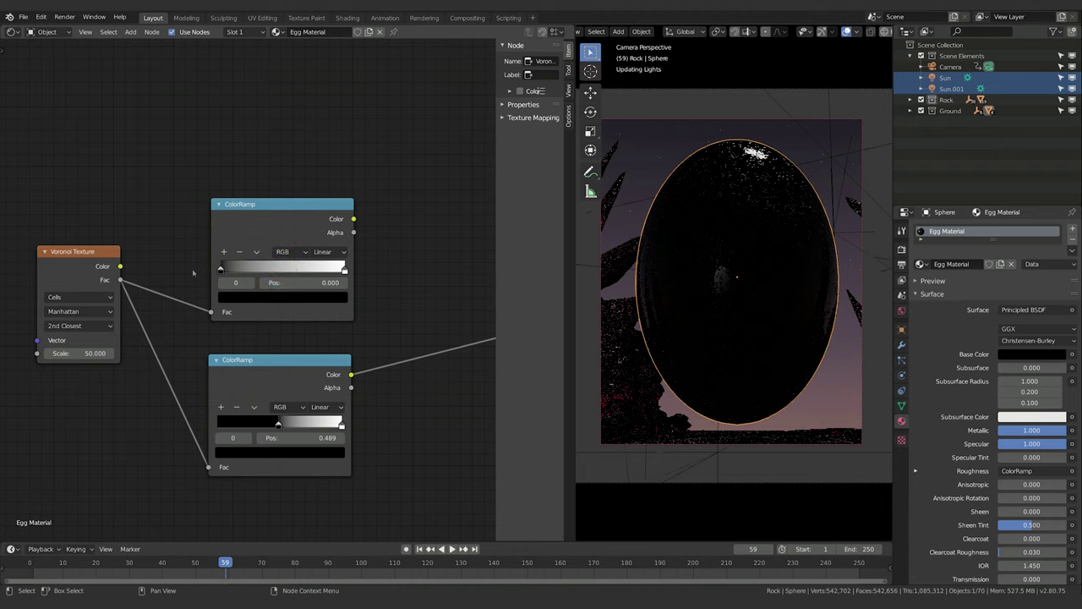
Connect the duplicated ColorRamp's Color output to the Principled BSDF's Metallic input.
middle_click_drag(357, 221, 158, 204)
left_click_drag(156, 203, 335, 273)
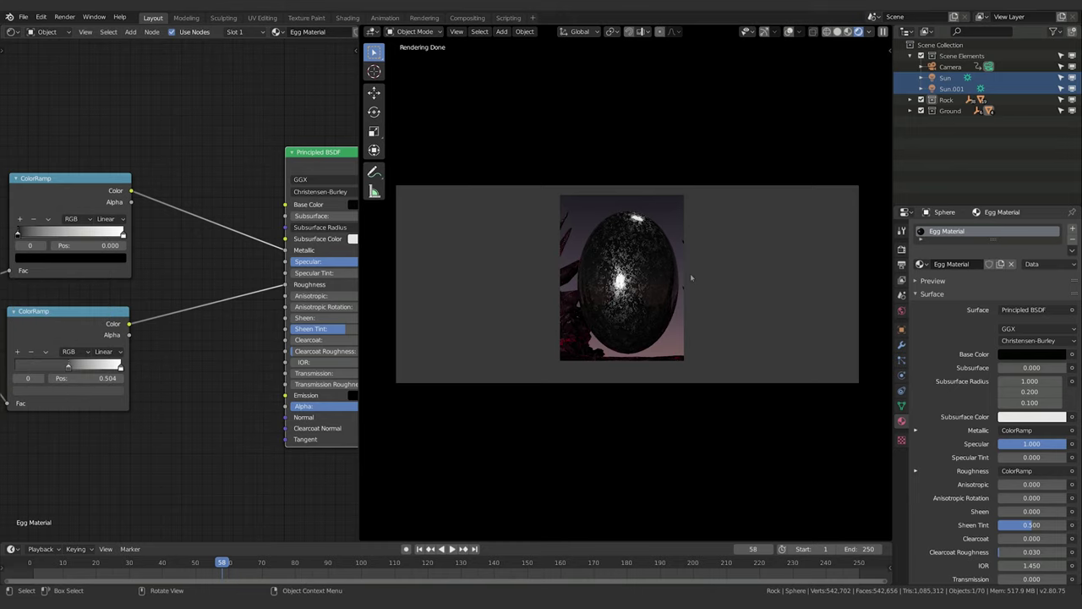
scroll(587, 367, "up", 3)
scroll(284, 286, "up", 1)
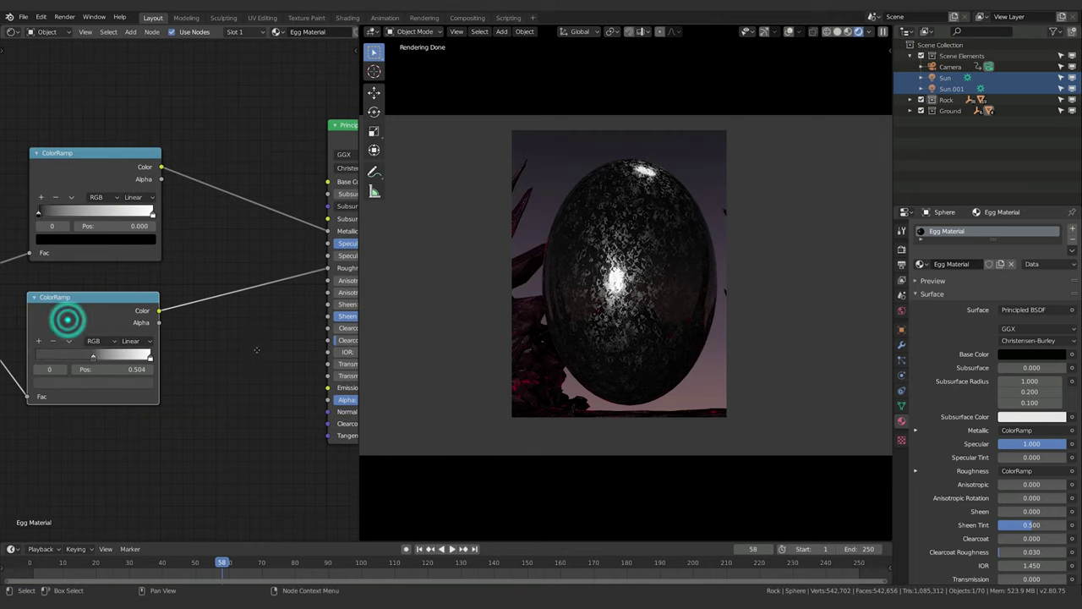
Inspect the HSV and RGB color values of the dark stop on the Roughness ColorRamp.
middle_click_drag(68, 316, 295, 308)
middle_click_drag(168, 380, 220, 370)
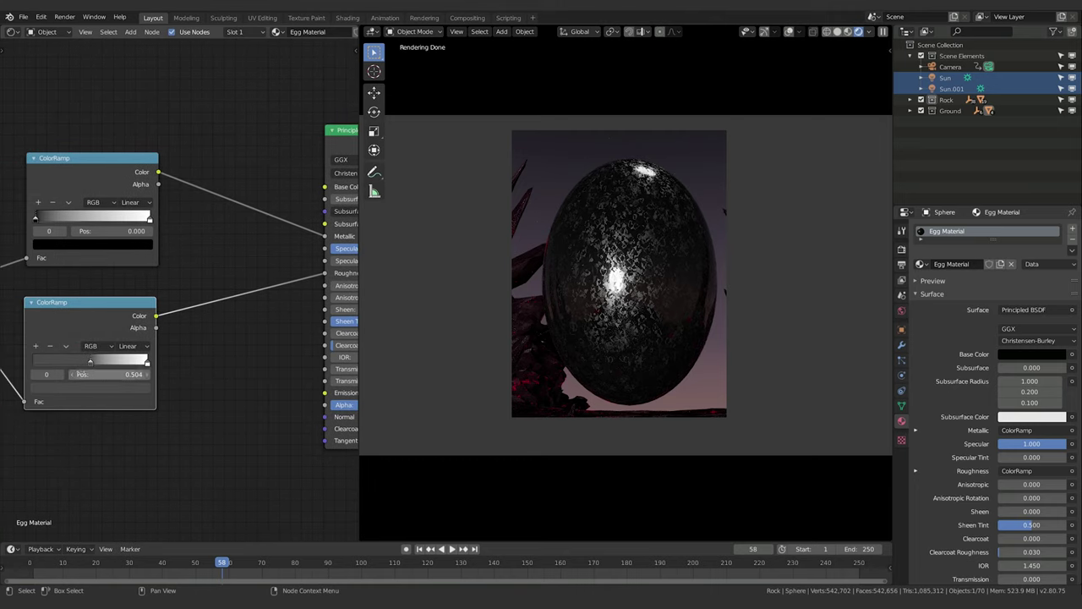
left_click(90, 363)
left_click(99, 386)
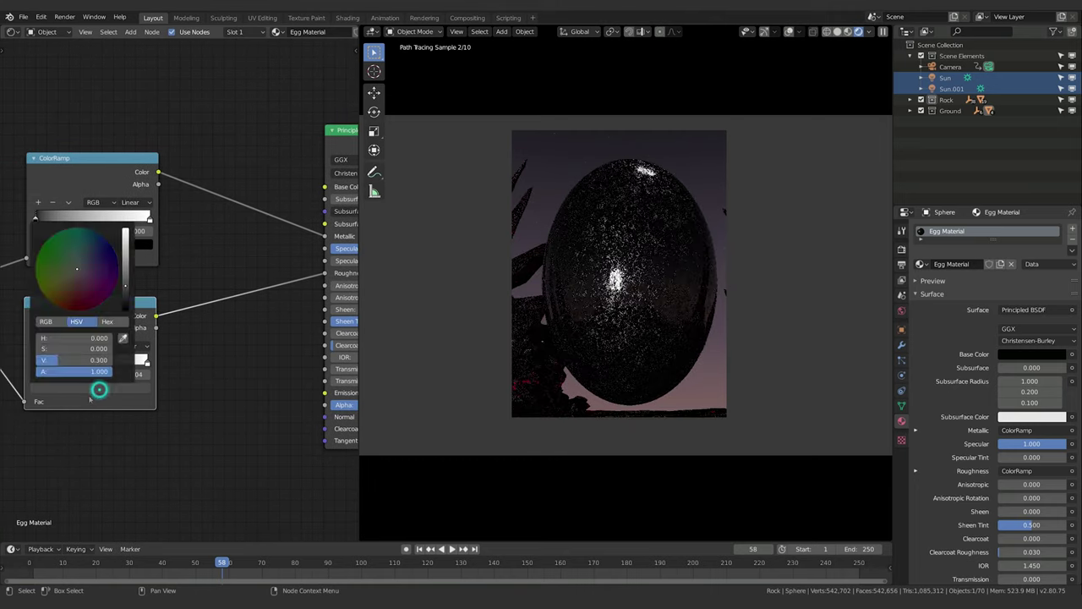
left_click(119, 388)
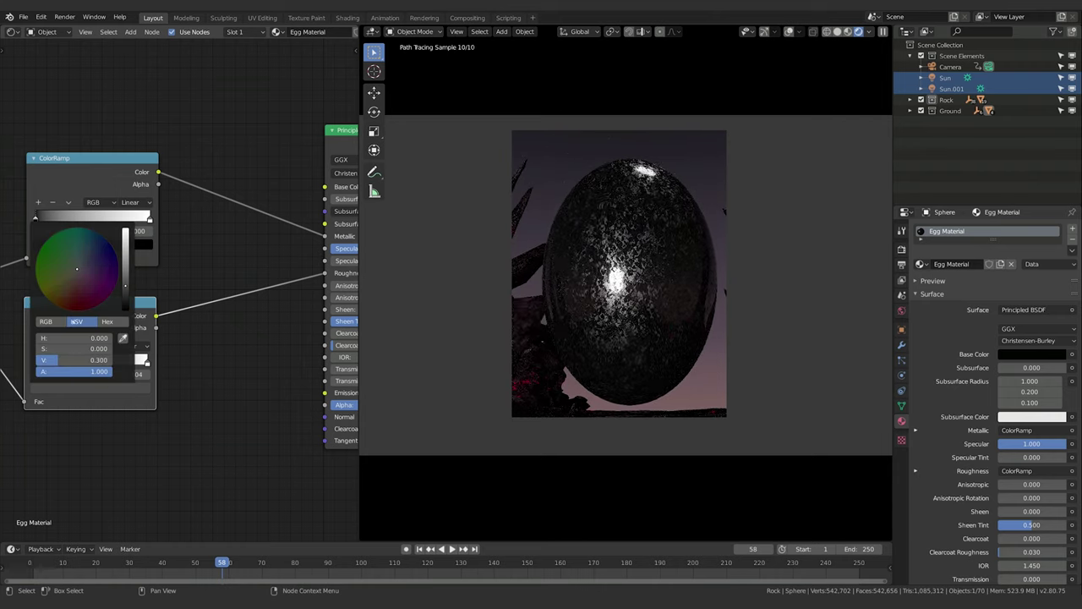
left_click(53, 323)
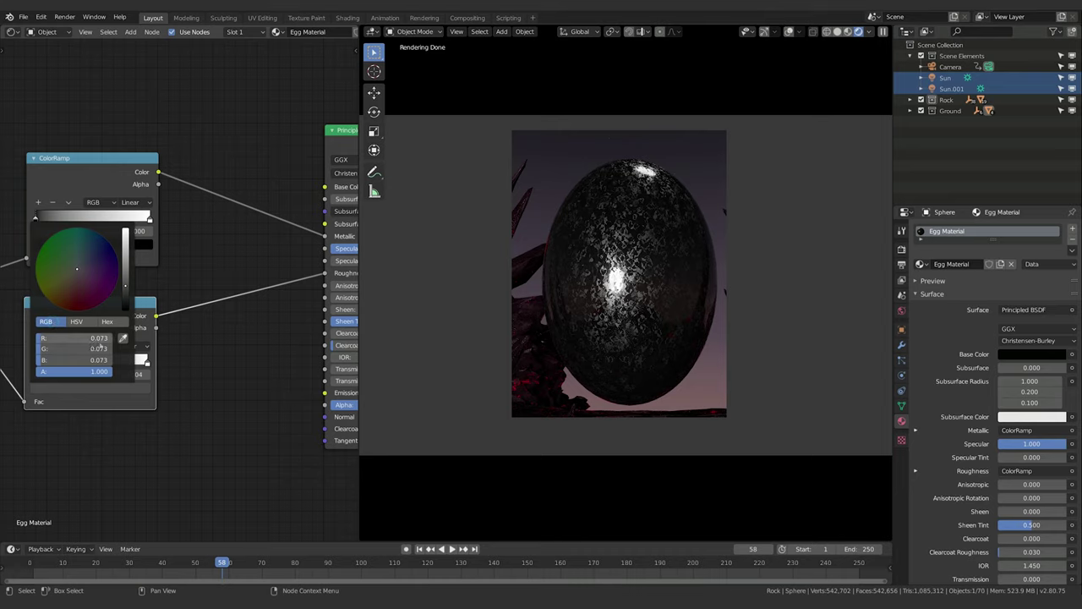
left_click(158, 461)
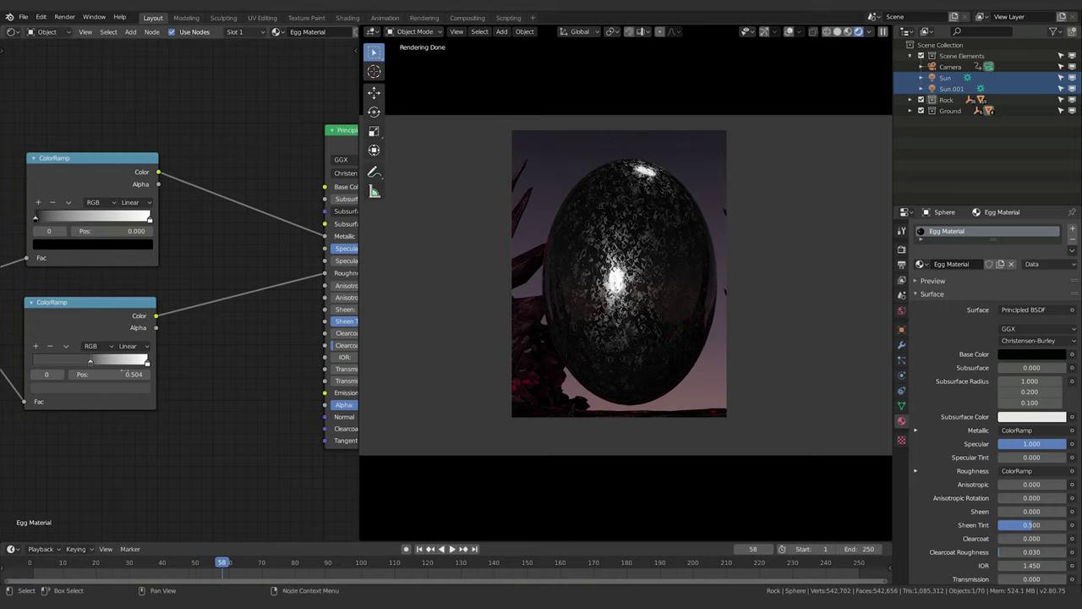
Set the HSV value of the light stop on the Roughness ColorRamp to 0.9.
left_click(146, 361)
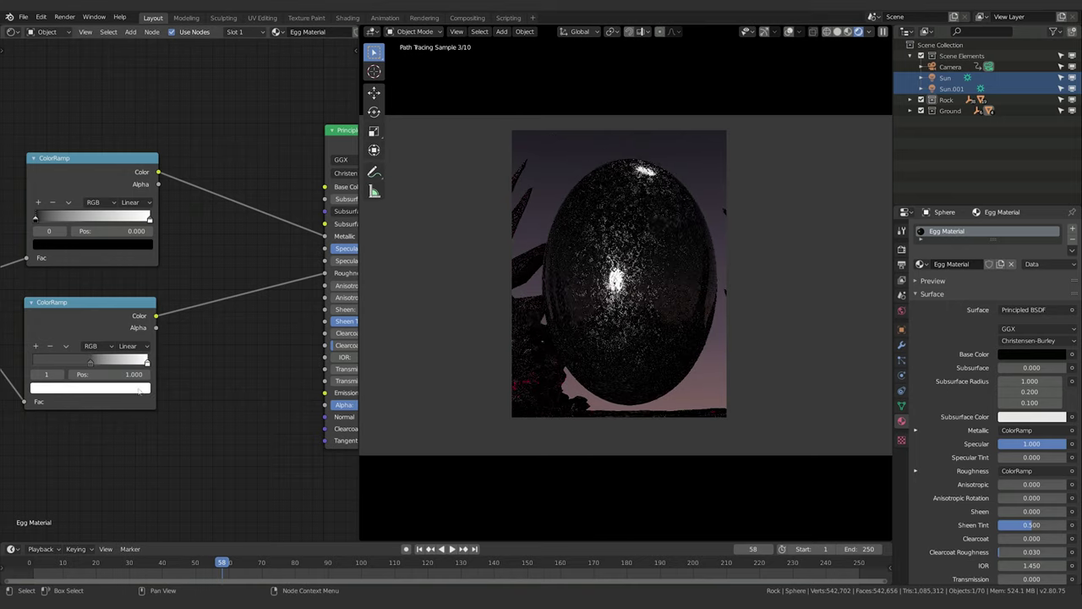
left_click(137, 388)
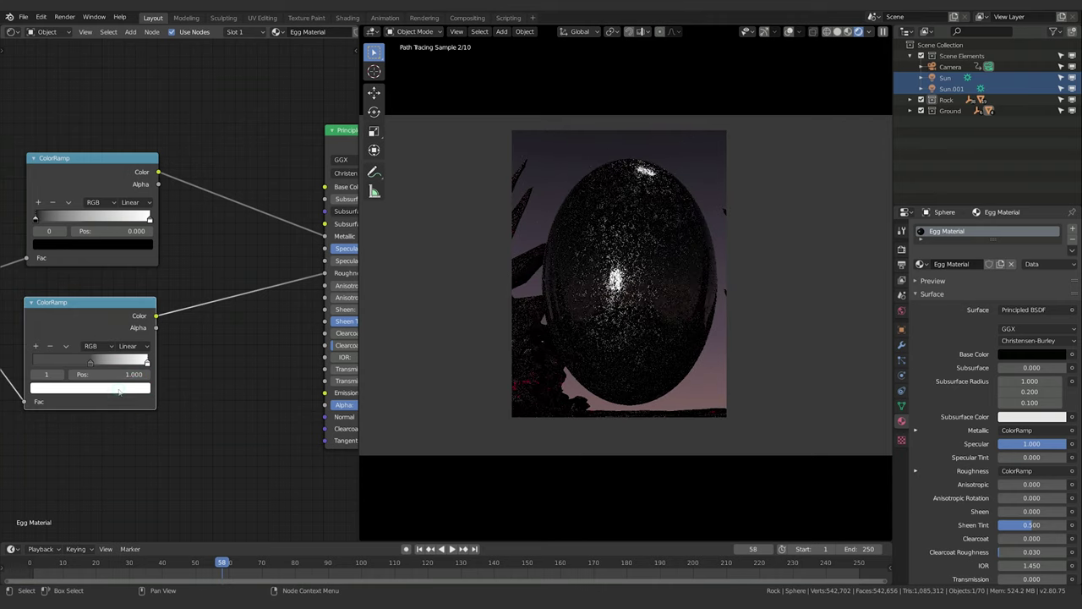
left_click(119, 387)
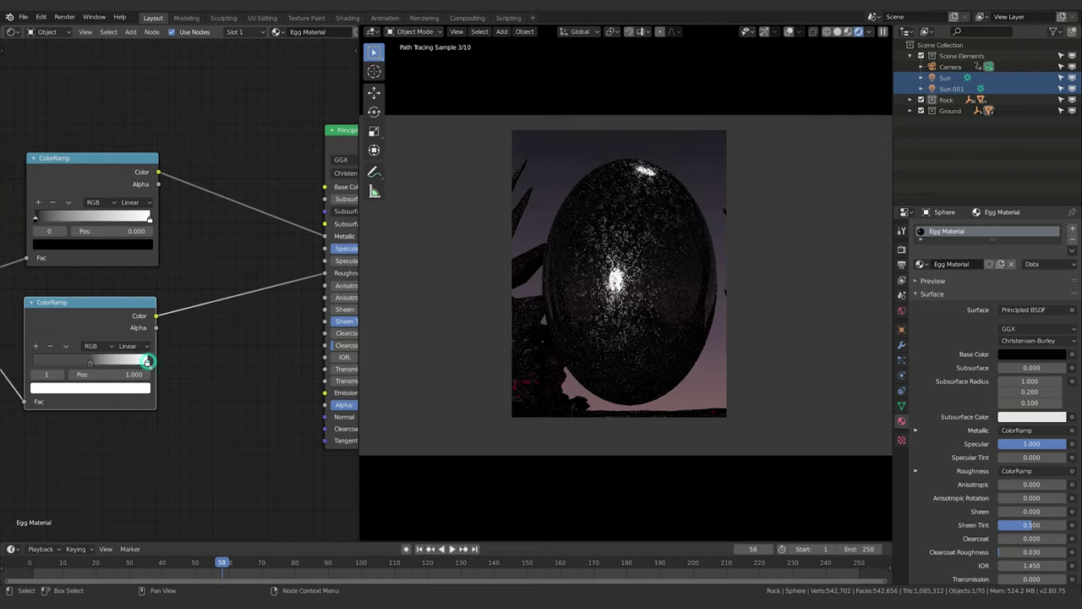
left_click(115, 387)
left_click(74, 323)
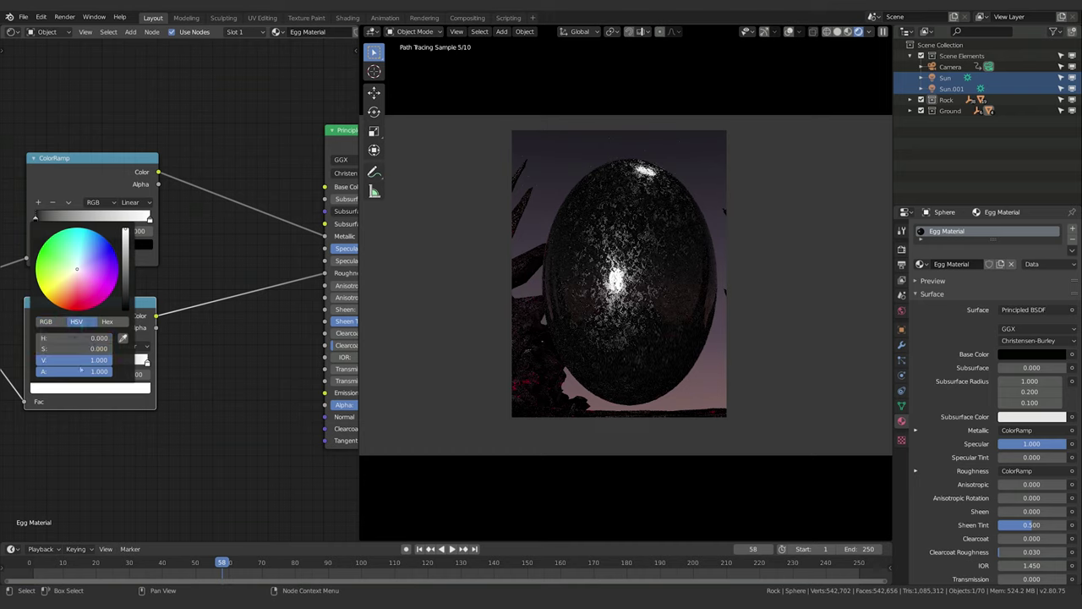
left_click(77, 360)
key("BackSpace")
type("9")
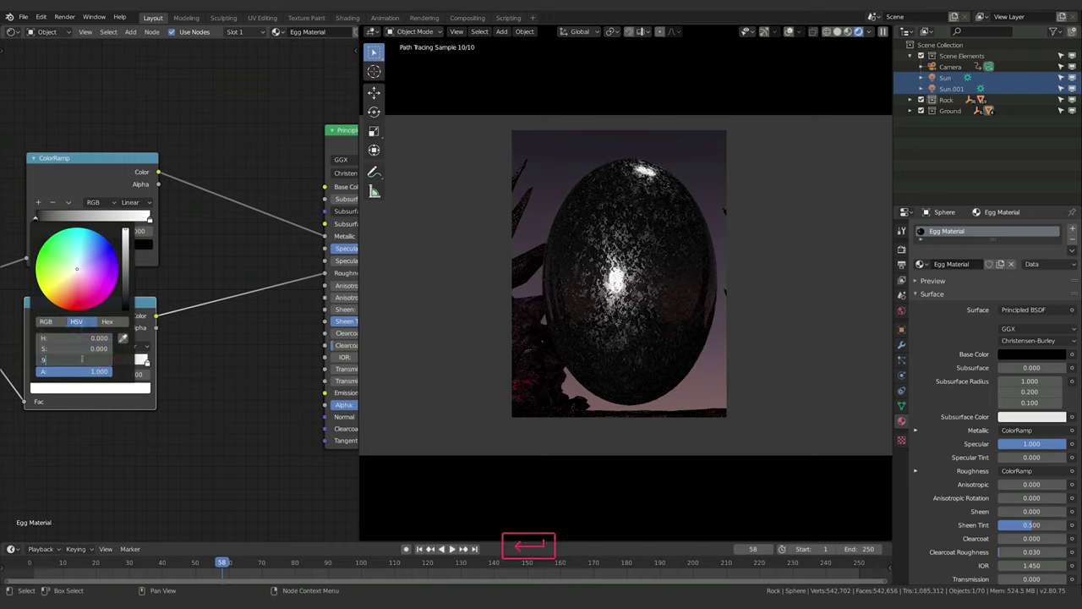
key("Return")
left_click(162, 489)
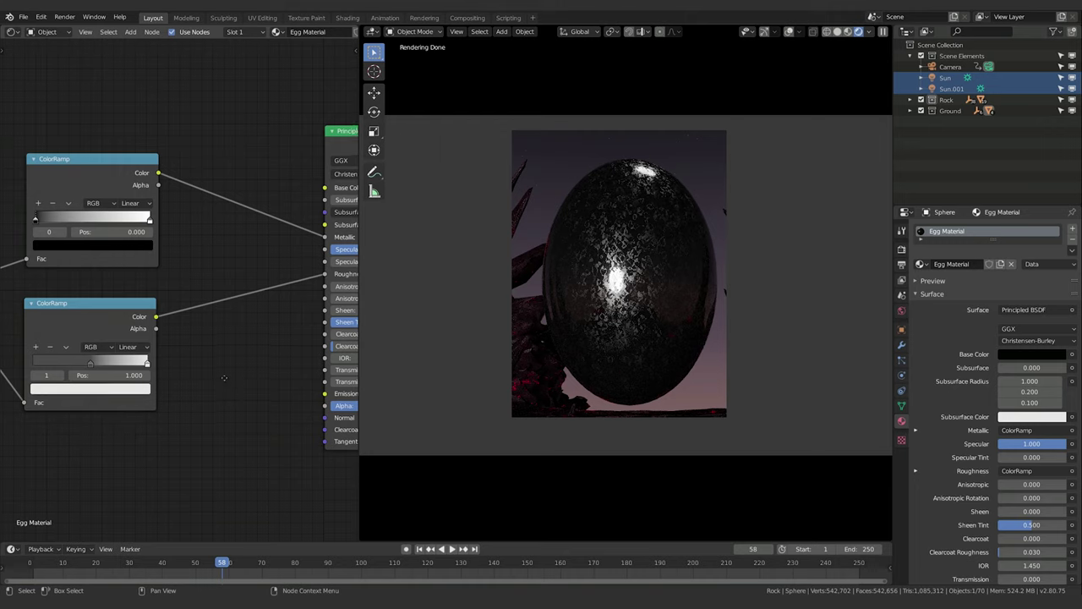
Duplicate the Voronoi Texture above the original and set the copy's coloring to Intensity.
middle_click_drag(224, 377, 210, 402)
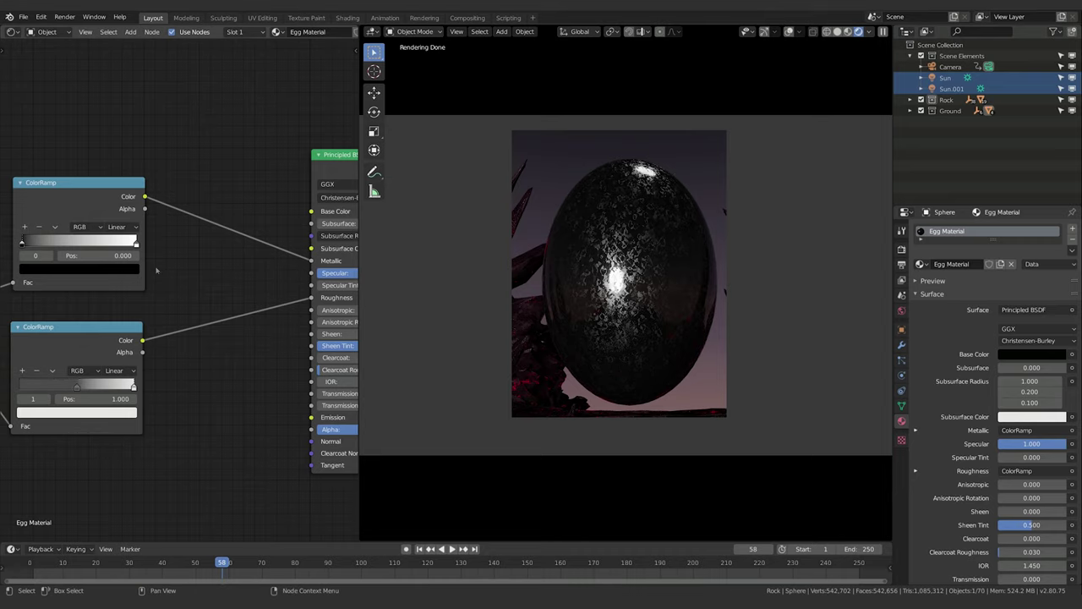
middle_click_drag(16, 298, 224, 310)
key("shift+d")
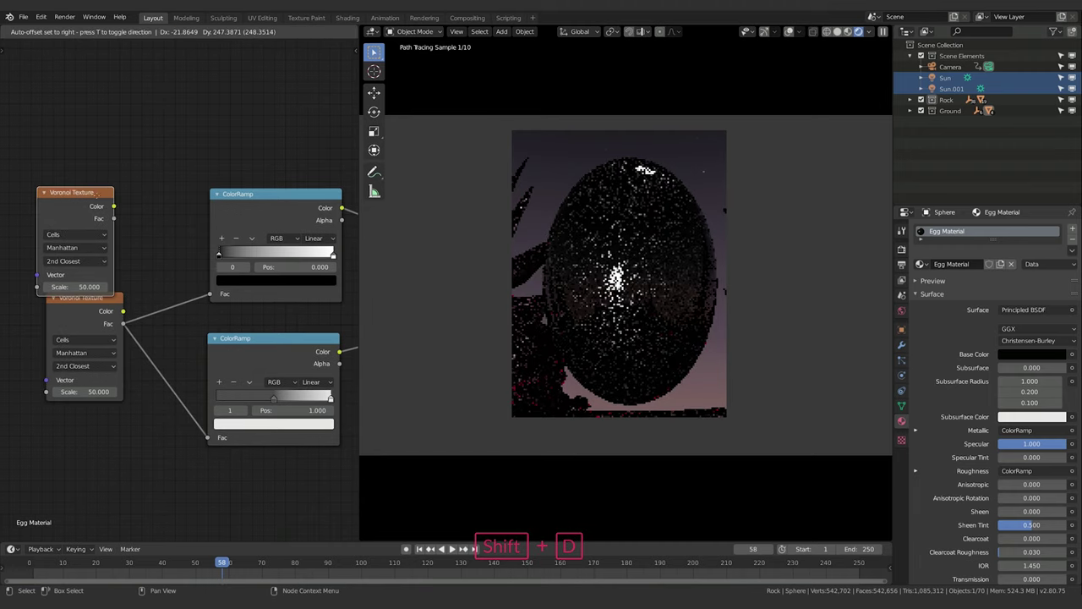
left_click(96, 176)
left_click(88, 210)
left_click(89, 224)
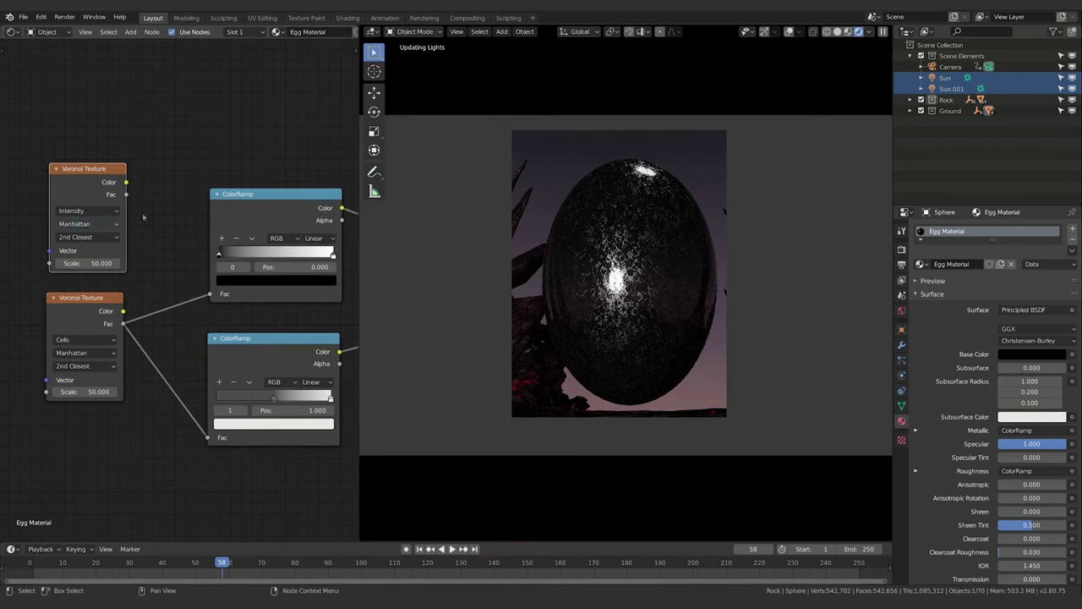
Preview the duplicated Voronoi Texture's Fac through Emission, compare Cells with Intensity coloring, and disconnect it from Emission.
middle_click_drag(162, 207, 80, 209)
left_click_drag(7, 176, 237, 414)
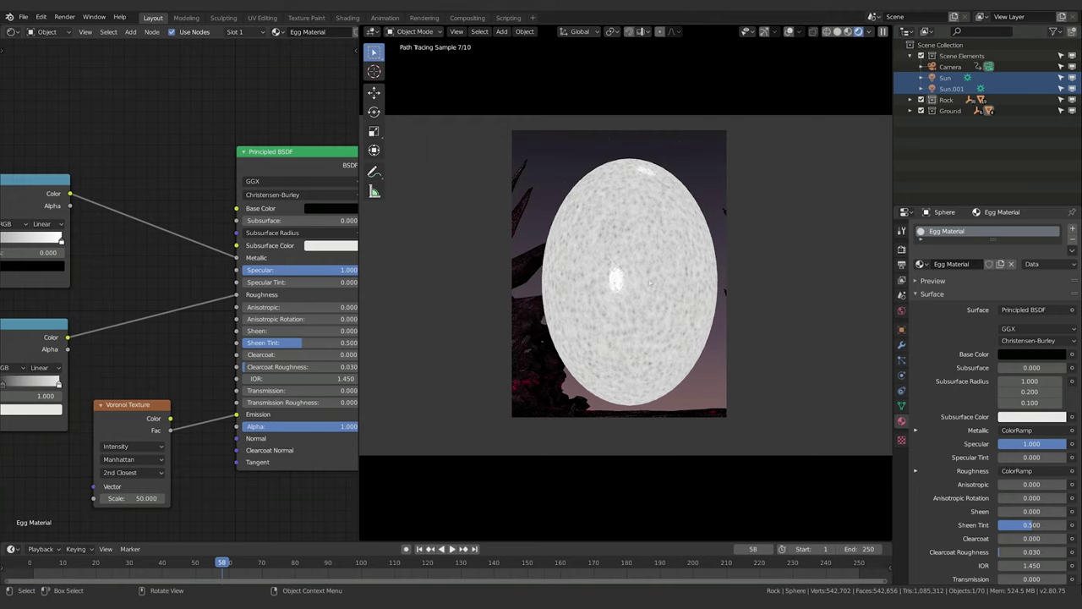
middle_click_drag(166, 460, 165, 436)
left_click(131, 421)
left_click(137, 441)
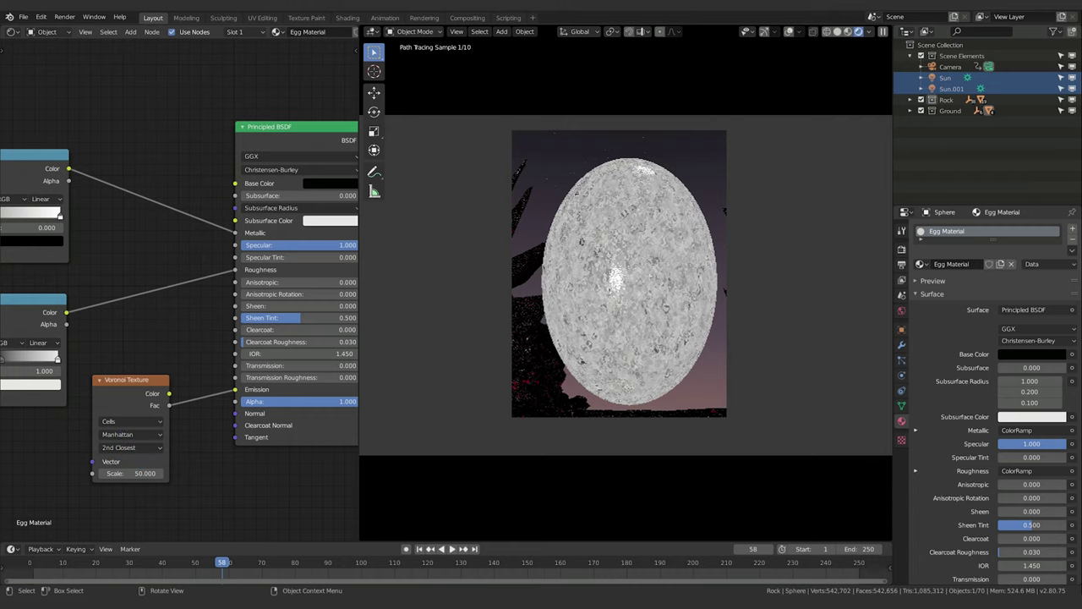
left_click(131, 421)
left_click(135, 433)
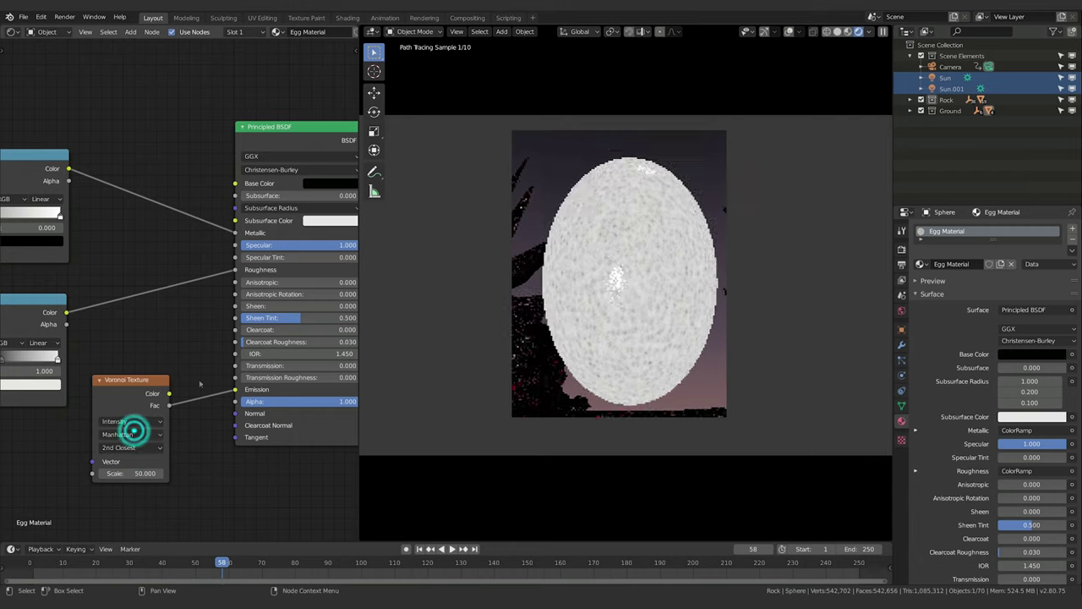
left_click_drag(235, 390, 138, 391)
Move the duplicated Voronoi Texture back above the original and connect its Fac output to the Metallic ColorRamp's Fac input.
middle_click_drag(139, 391, 287, 441)
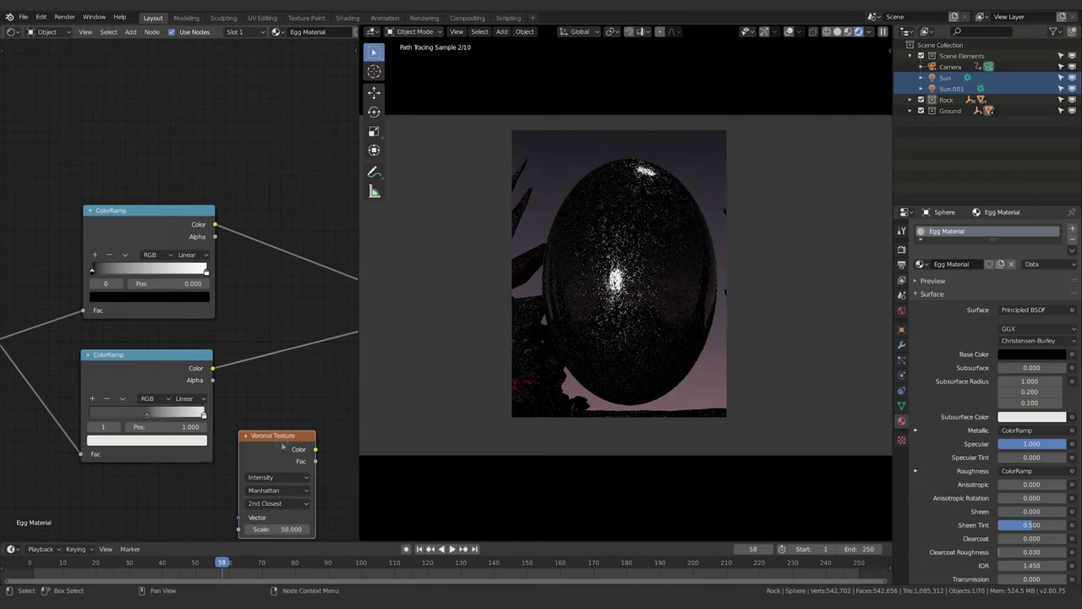
left_click_drag(290, 443, 46, 154)
middle_click_drag(47, 154, 207, 159)
left_click_drag(207, 159, 245, 315)
middle_click_drag(245, 315, 138, 325)
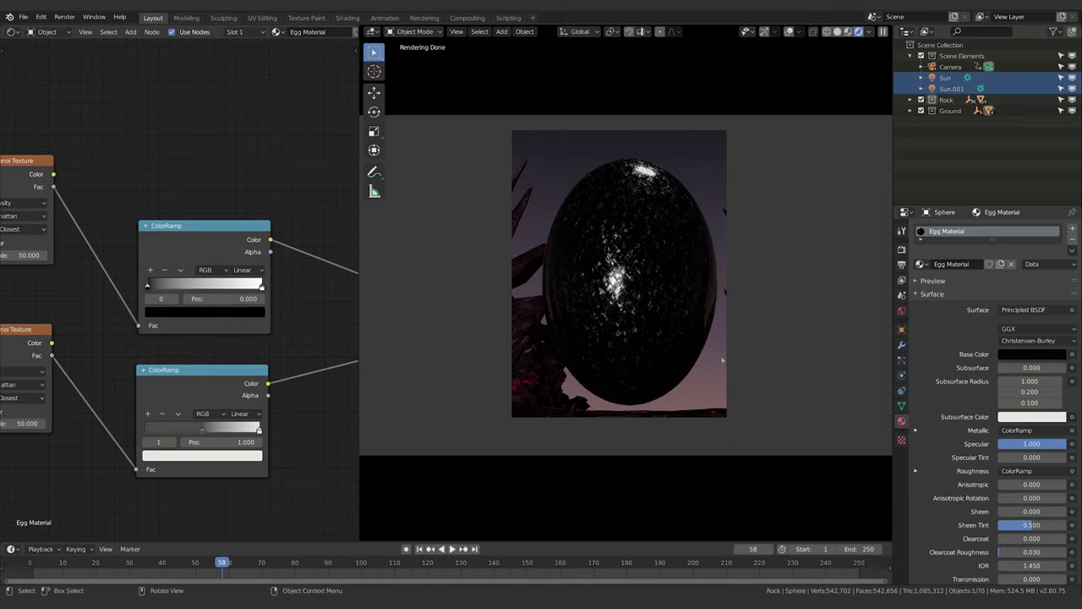
Try Chebychev distance with the Crackle feature on the duplicated Voronoi Texture, and reconnect the original's Fac output to the Metallic ColorRamp.
middle_click_drag(279, 167, 346, 162)
left_click(80, 212)
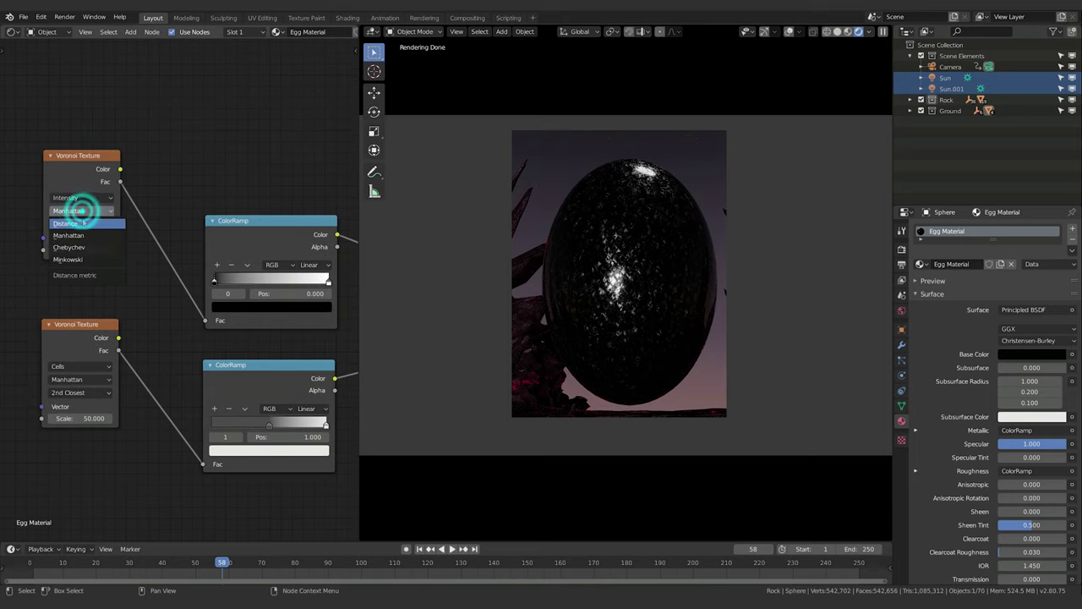
left_click(82, 225)
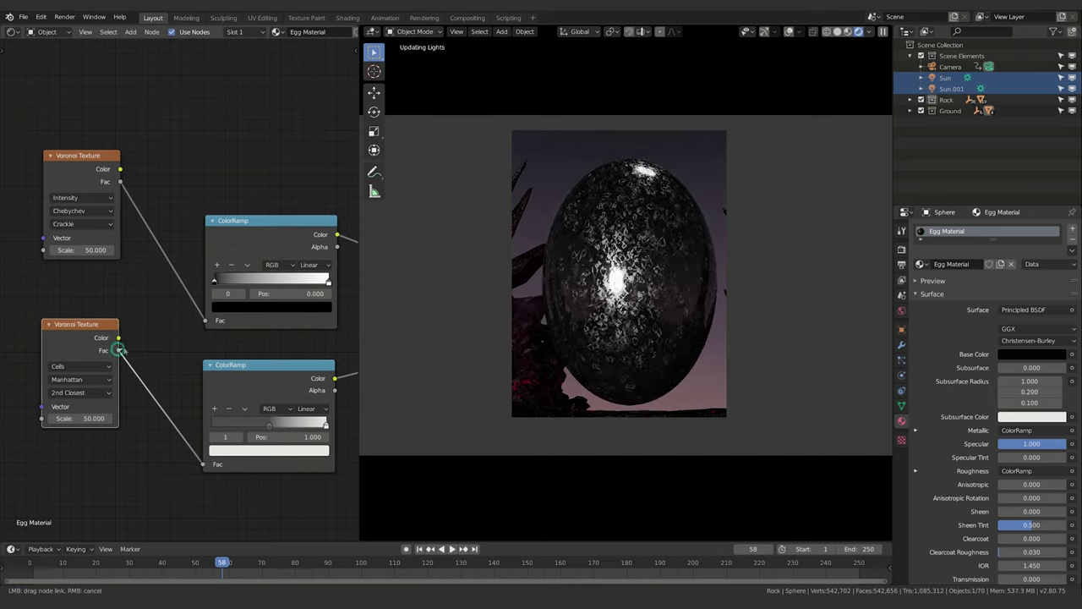
left_click_drag(119, 350, 205, 320)
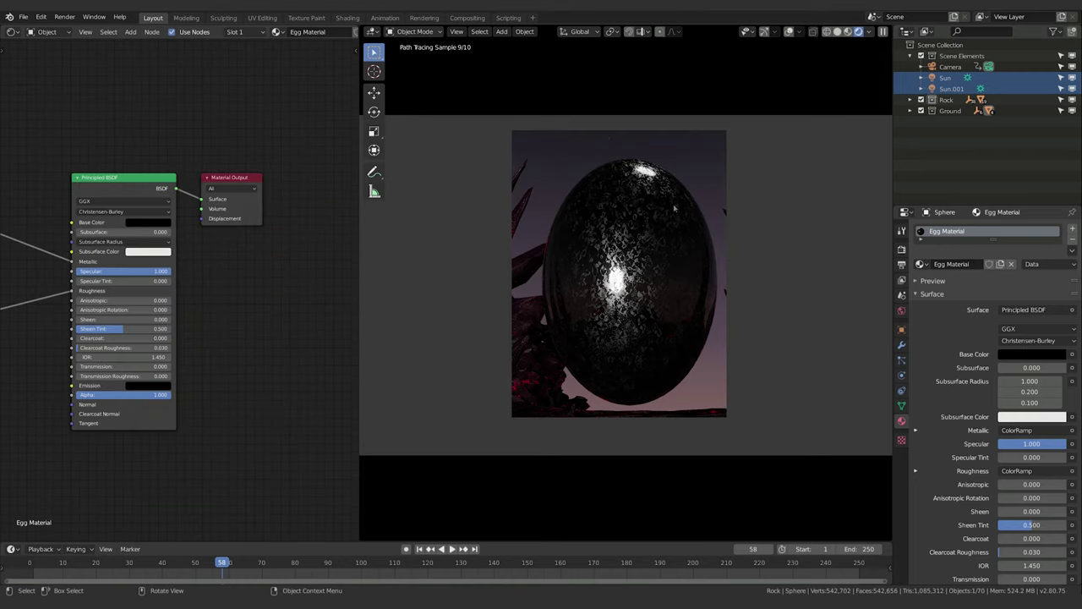
Set the viewport subdivisions of the egg's Subdivision modifier to 2.
scroll(60, 157, "right", 5)
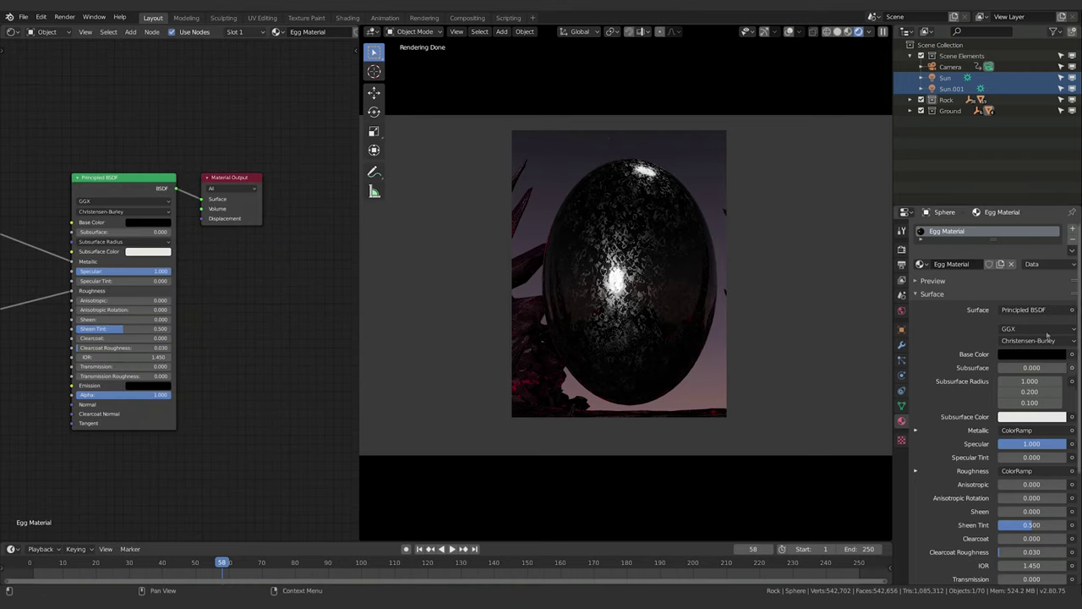
left_click(901, 345)
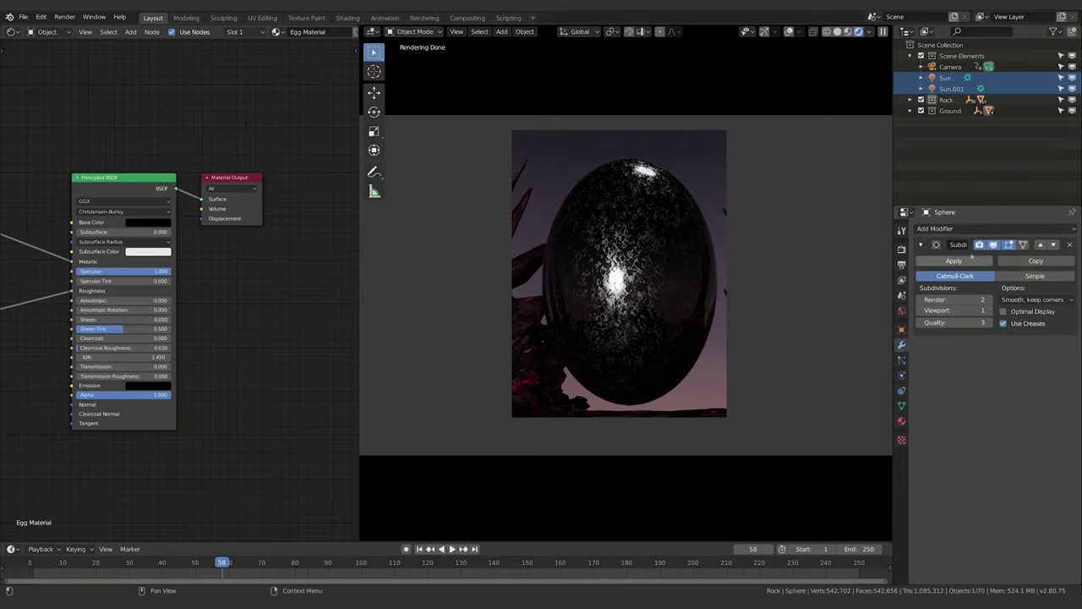
left_click(990, 311)
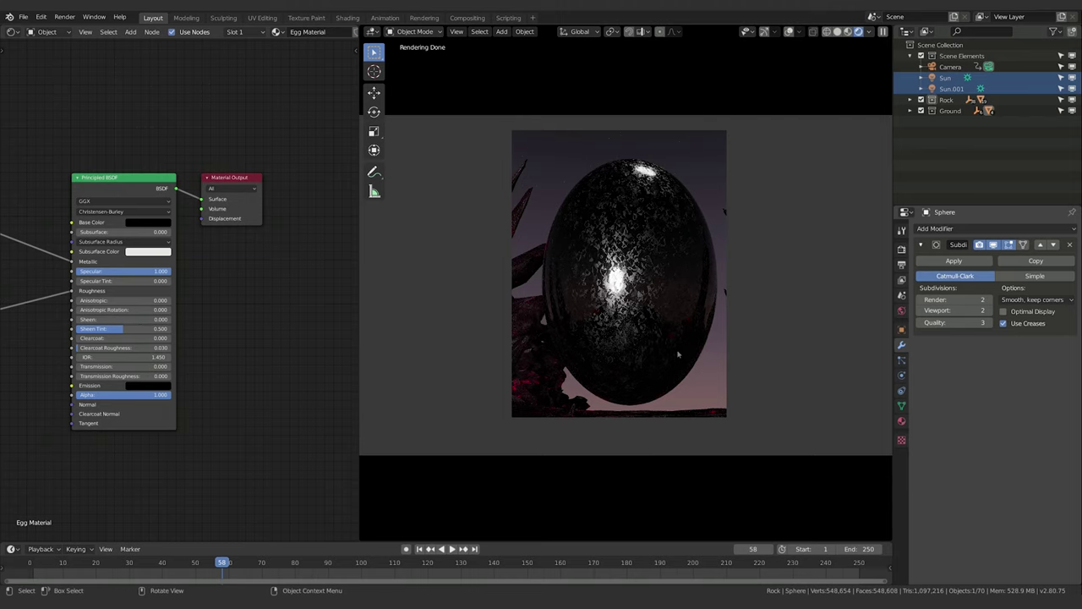
middle_click_drag(262, 406, 60, 355)
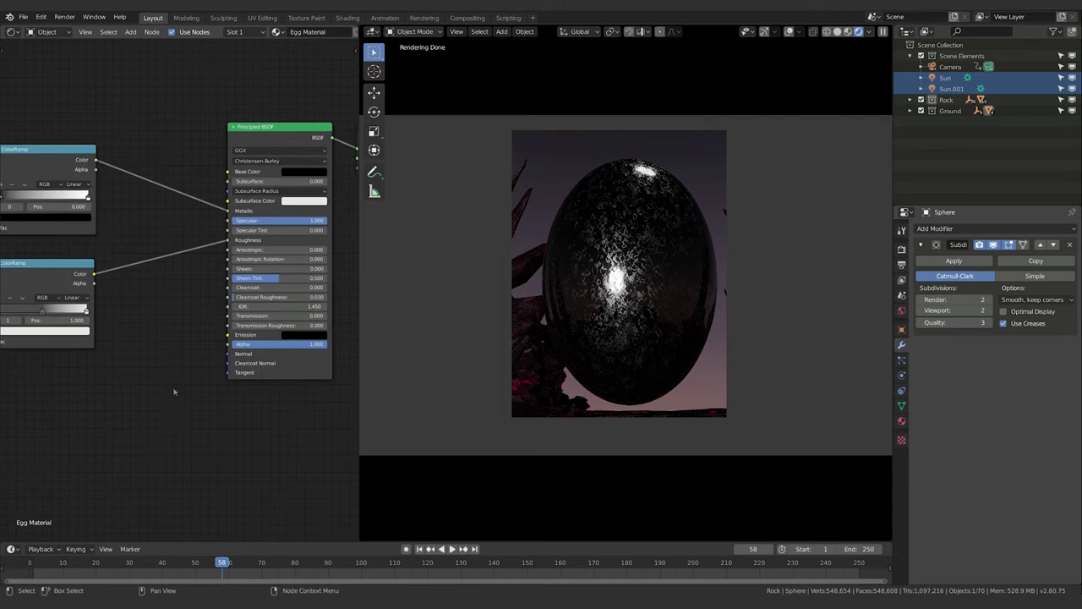